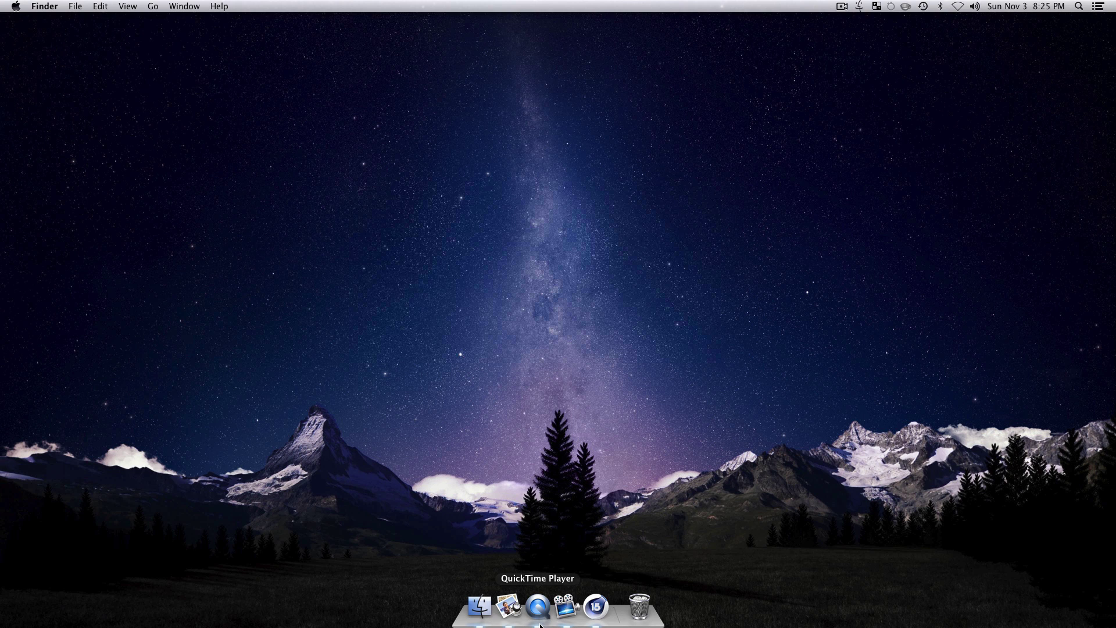
# - Play the reference movie Futuristic Bullet Comp_w Audio.mov in QuickTime Player and quit the player
pyautogui.click(532, 604)
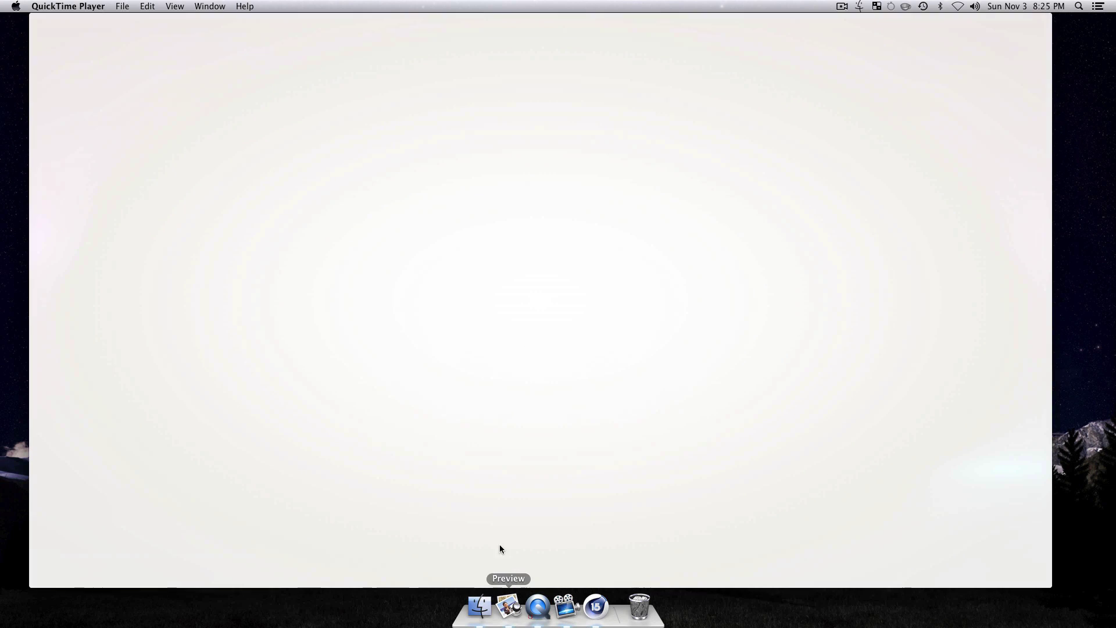
pyautogui.click(162, 566)
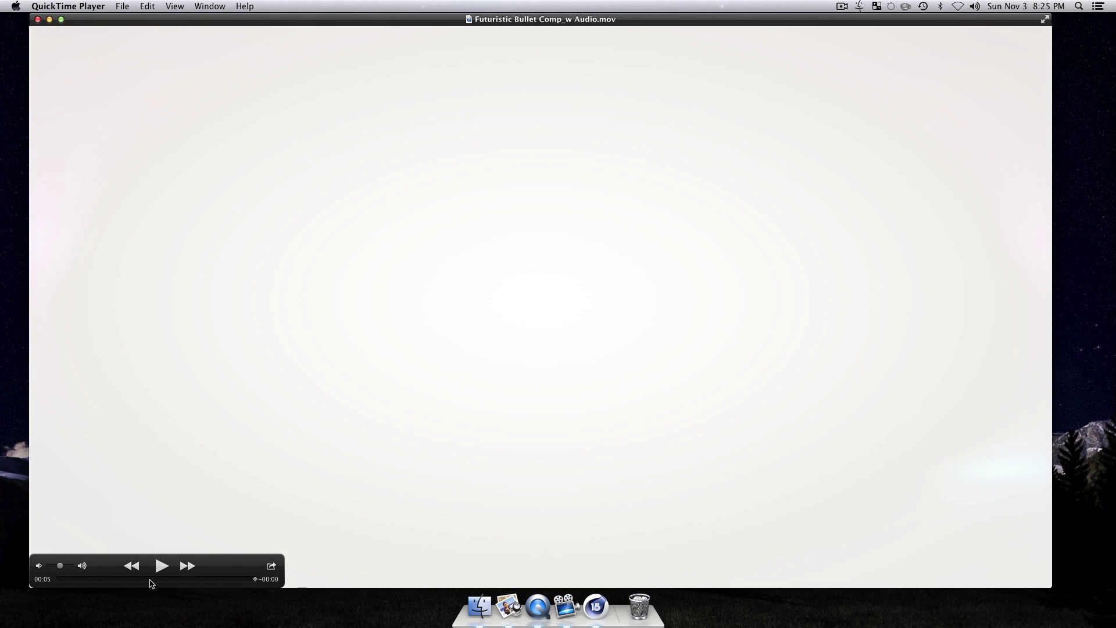
pyautogui.click(161, 566)
pyautogui.press('super+q')
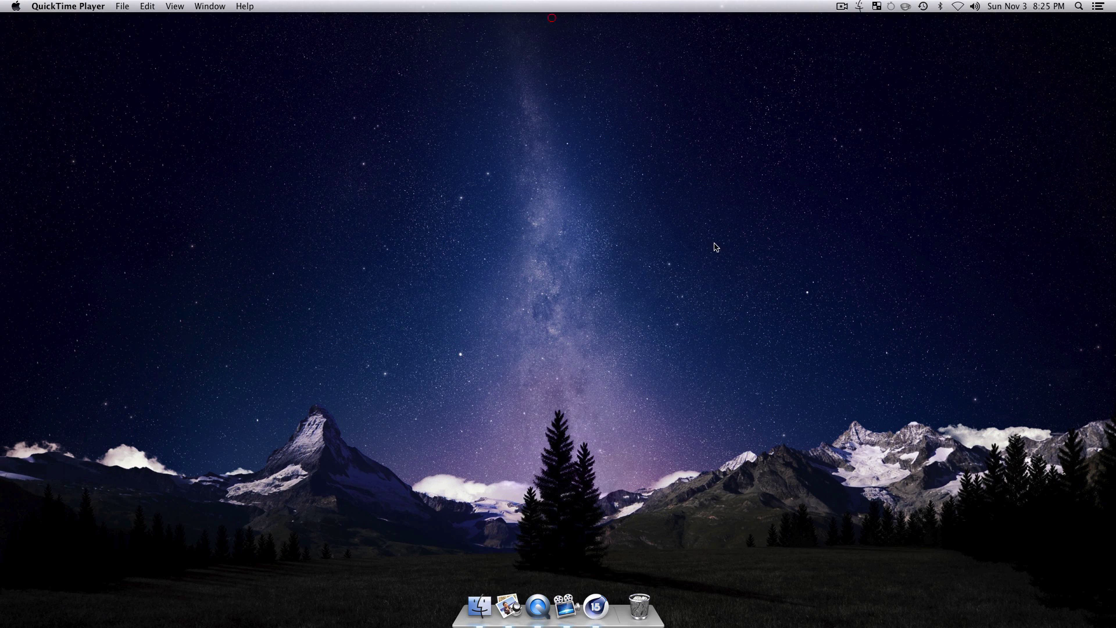
# - Switch to CINEMA 4D, add a Cylinder primitive and rotate it to a bank angle of 90° so it lies horizontally
pyautogui.click(596, 607)
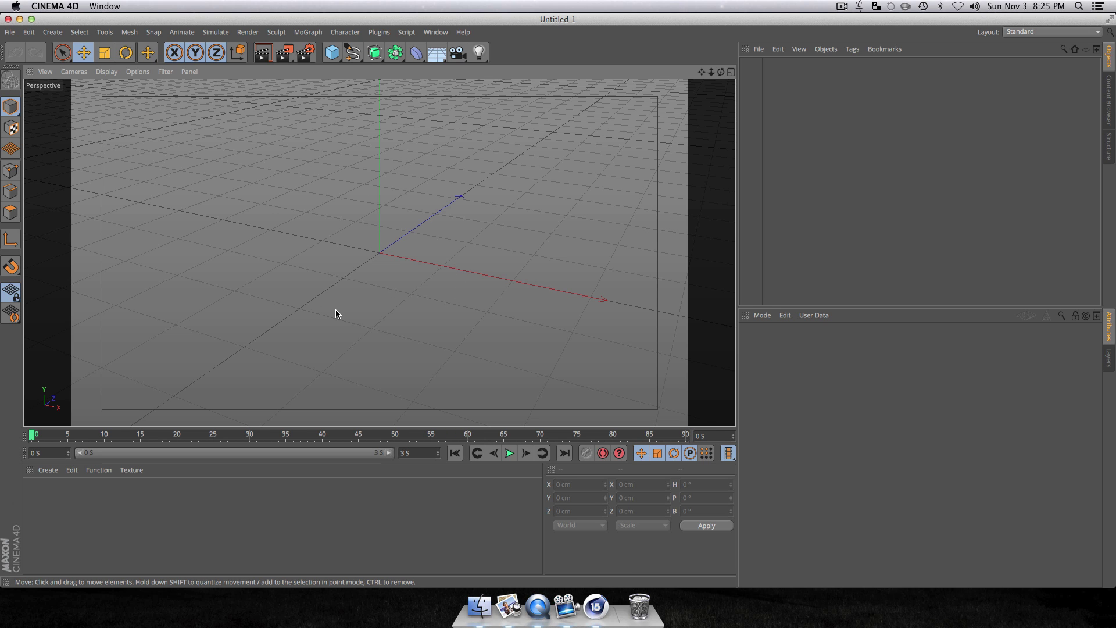
pyautogui.moveTo(355, 272); pyautogui.dragTo(372, 296)
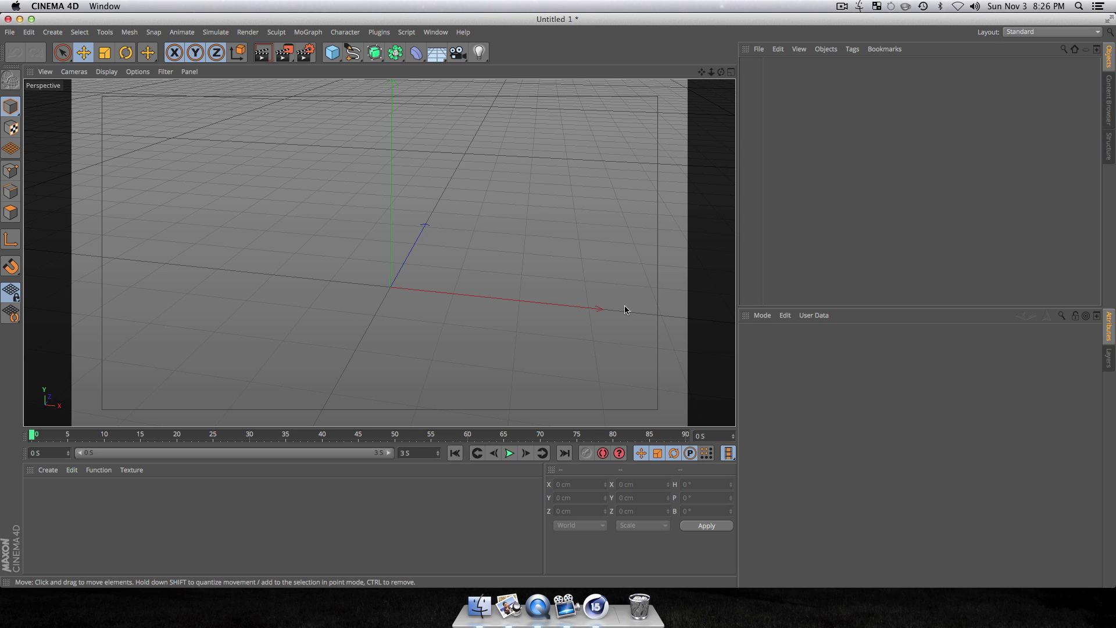
pyautogui.click(332, 52)
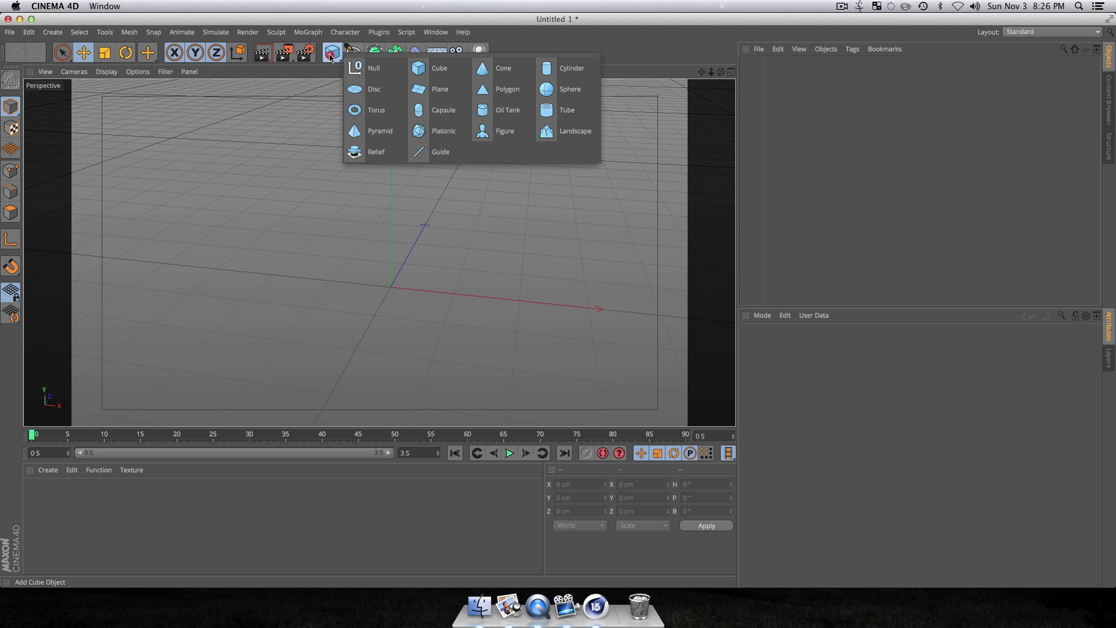
pyautogui.click(549, 69)
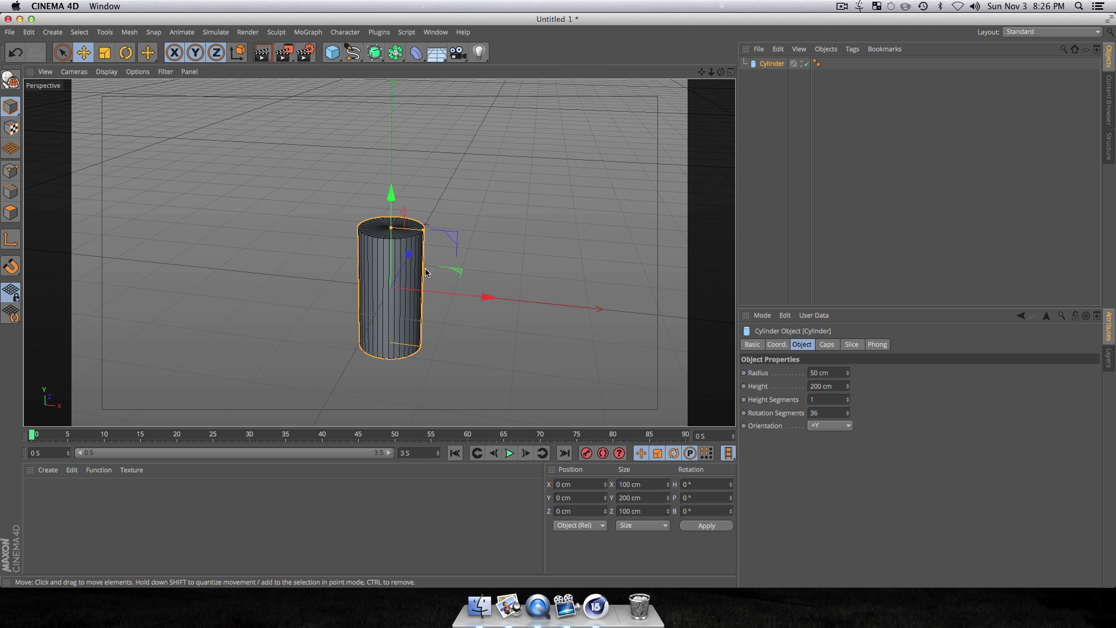
pyautogui.press('r')
pyautogui.keyDown('shift'); pyautogui.moveTo(430, 273); pyautogui.dragTo(454, 291); pyautogui.keyUp('shift')
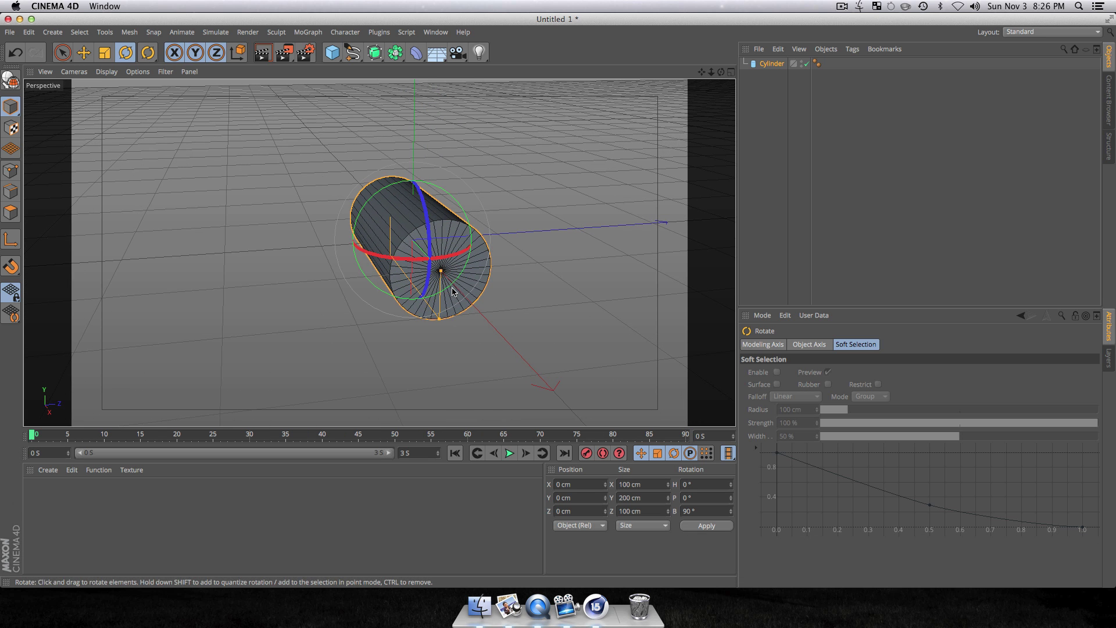
# - Convert the cylinder to an editable polygon object and activate Live Selection in polygon mode
pyautogui.press('v')
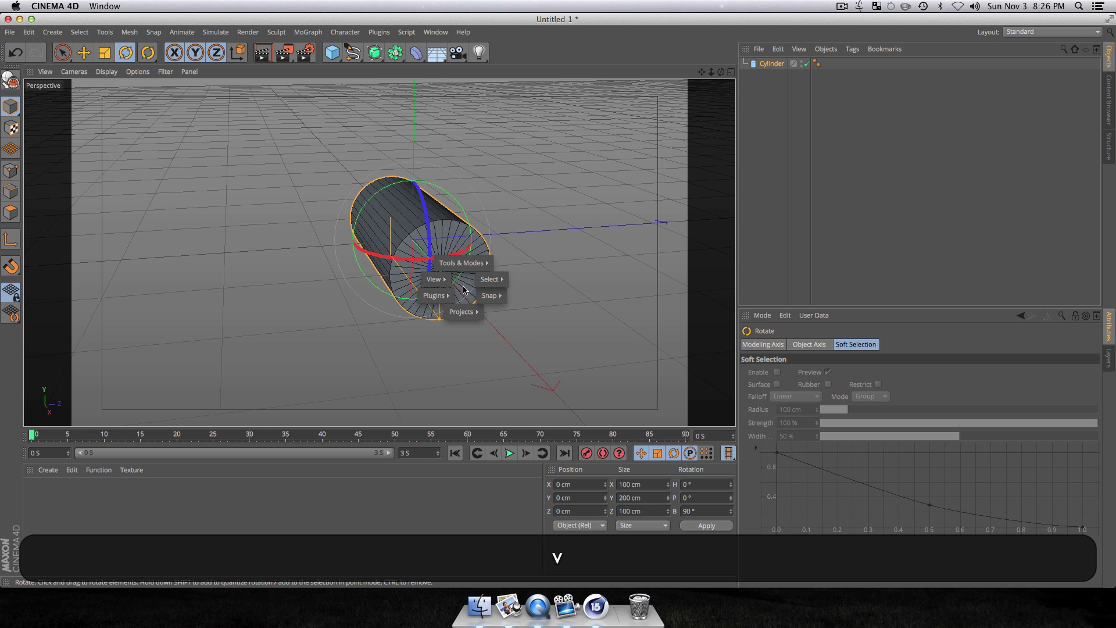
pyautogui.moveTo(495, 284)
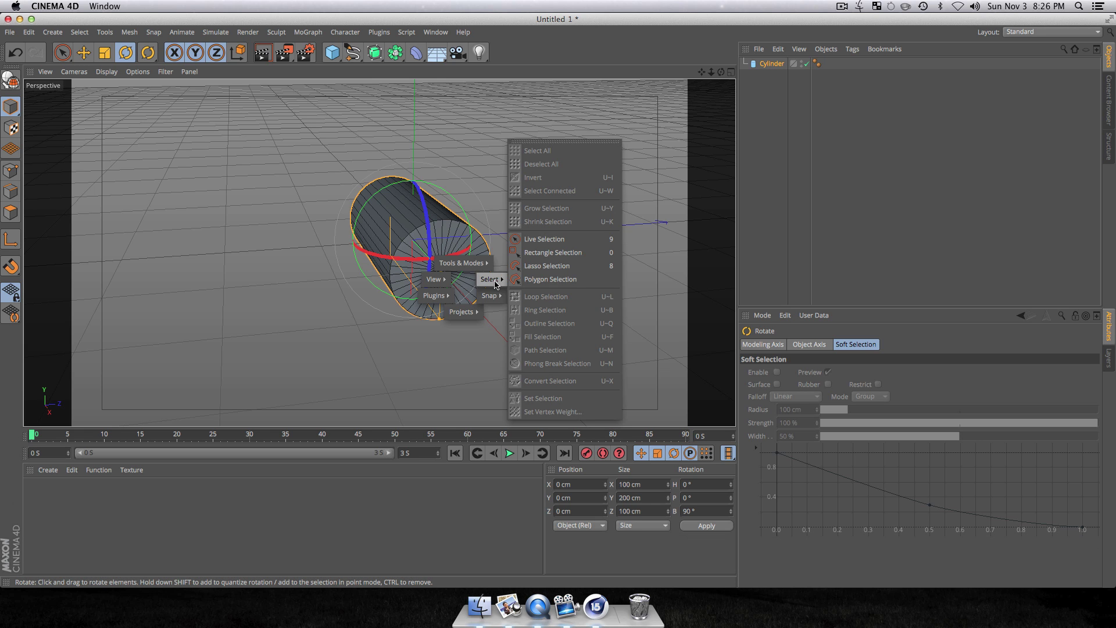
pyautogui.click(553, 239)
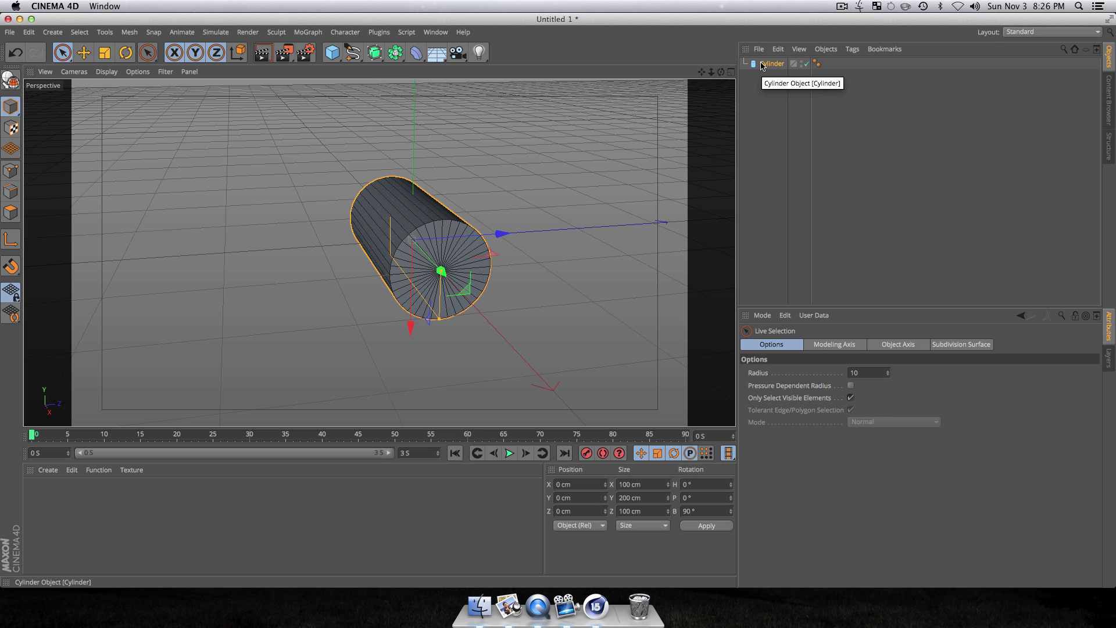
pyautogui.press('c')
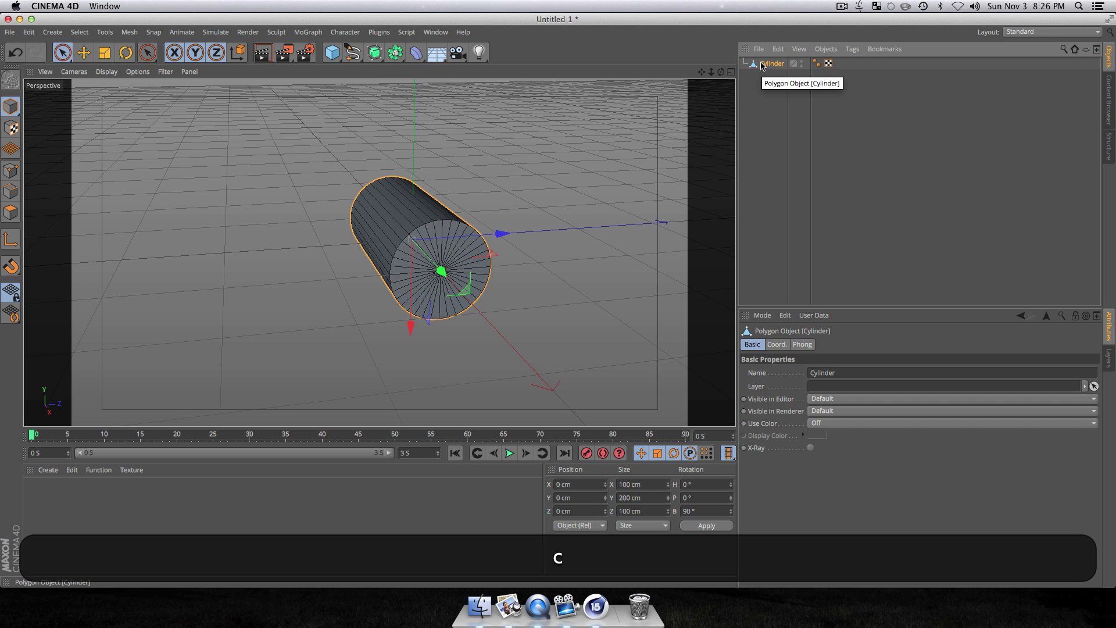
pyautogui.press('v')
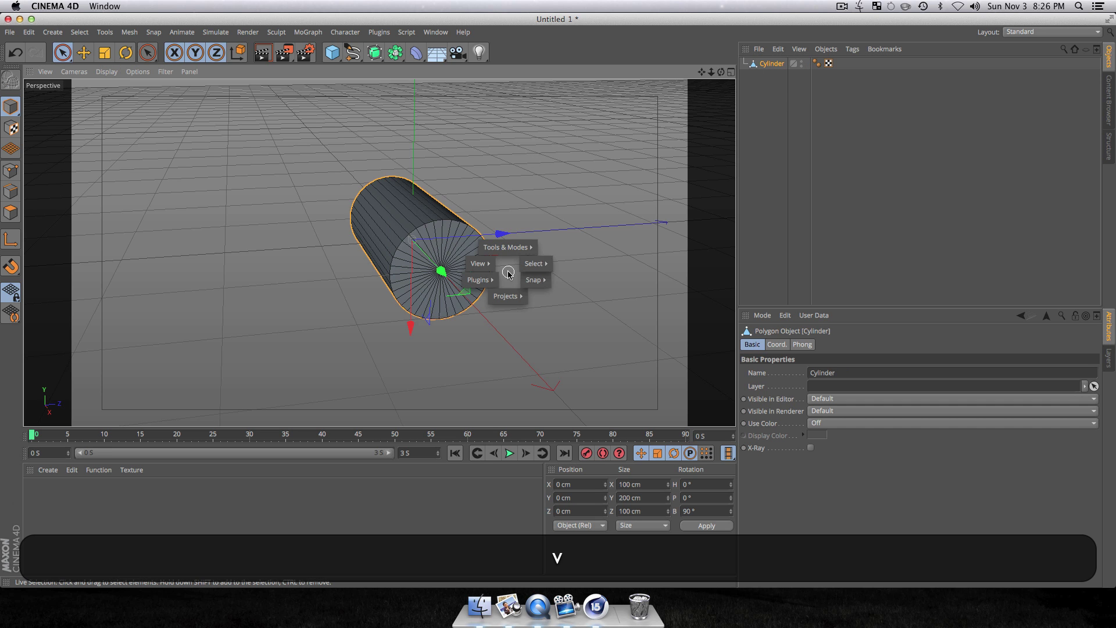
pyautogui.moveTo(517, 245)
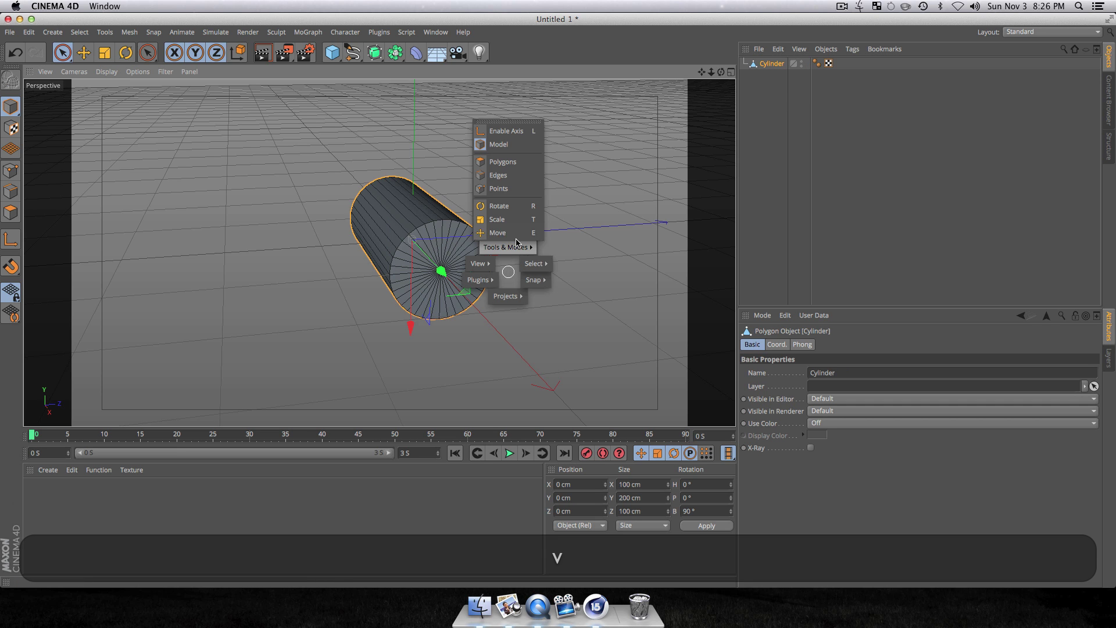
pyautogui.click(510, 159)
# - Select all polygons of the cylinder's front cap and extrude them outward 10 cm
pyautogui.moveTo(431, 239)
pyautogui.mouseDown()
pyautogui.moveTo(422, 262)
pyautogui.moveTo(455, 291)
pyautogui.moveTo(442, 279)
pyautogui.mouseUp()
pyautogui.press('3')
pyautogui.moveTo(407, 361); pyautogui.dragTo(412, 327)
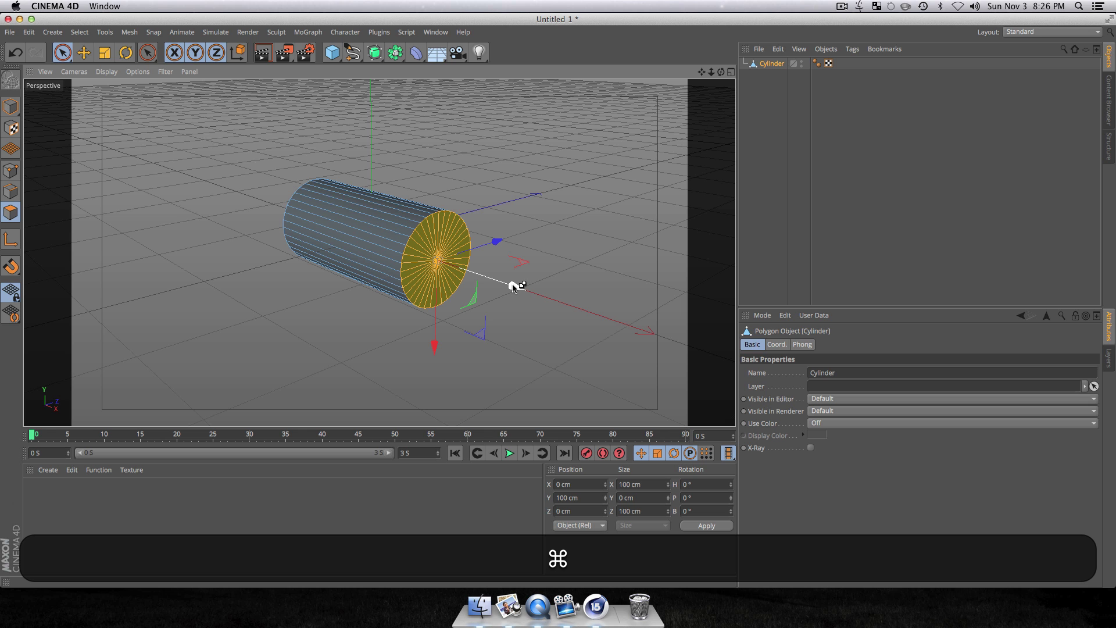
pyautogui.keyDown('shift'); pyautogui.keyDown('super'); pyautogui.moveTo(518, 282); pyautogui.dragTo(523, 289); pyautogui.keyUp('super'); pyautogui.keyUp('shift')
# - Extrude the front cap again to a Y position of about 133 cm and scale it to 0 cm to form a pointed tip
pyautogui.press('3')
pyautogui.moveTo(434, 183); pyautogui.dragTo(422, 241)
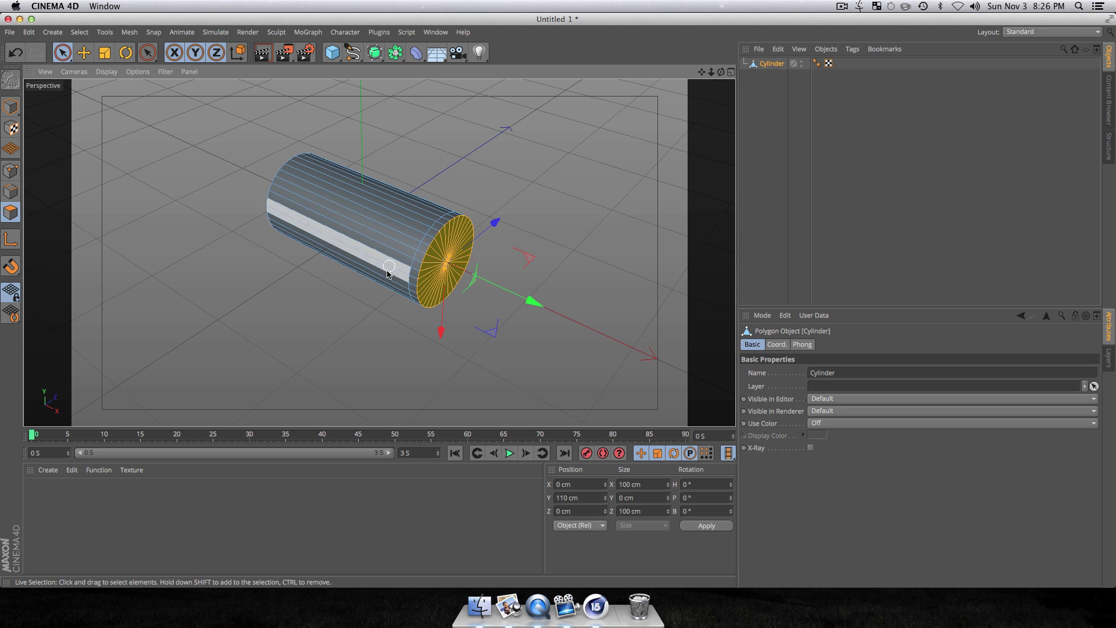
pyautogui.keyDown('super'); pyautogui.moveTo(533, 302); pyautogui.dragTo(563, 315); pyautogui.keyUp('super')
pyautogui.press('t')
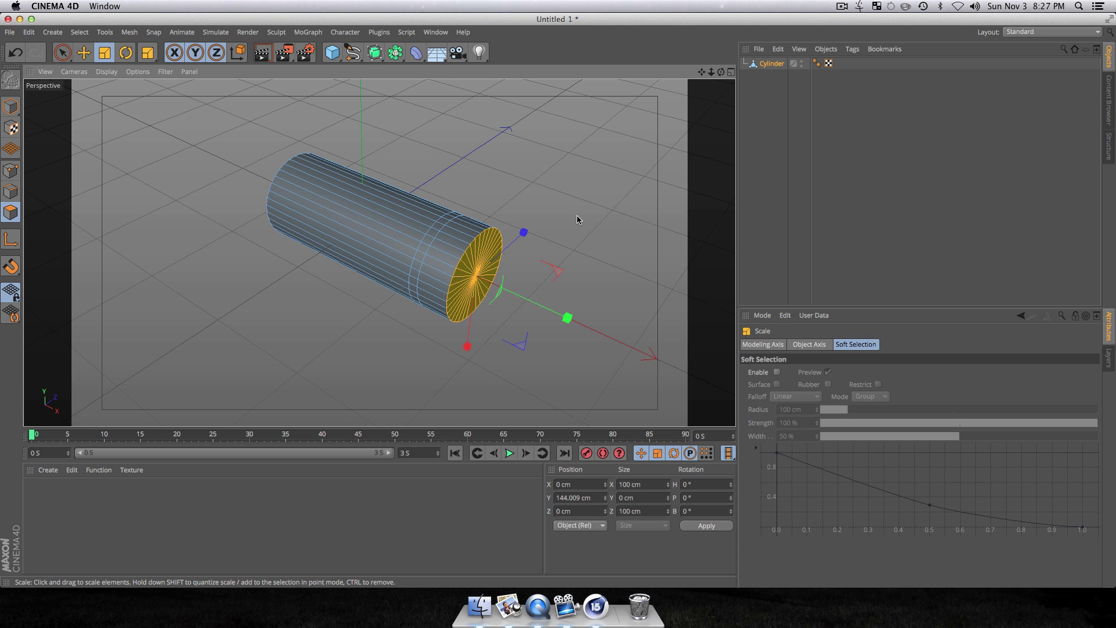
pyautogui.press('e')
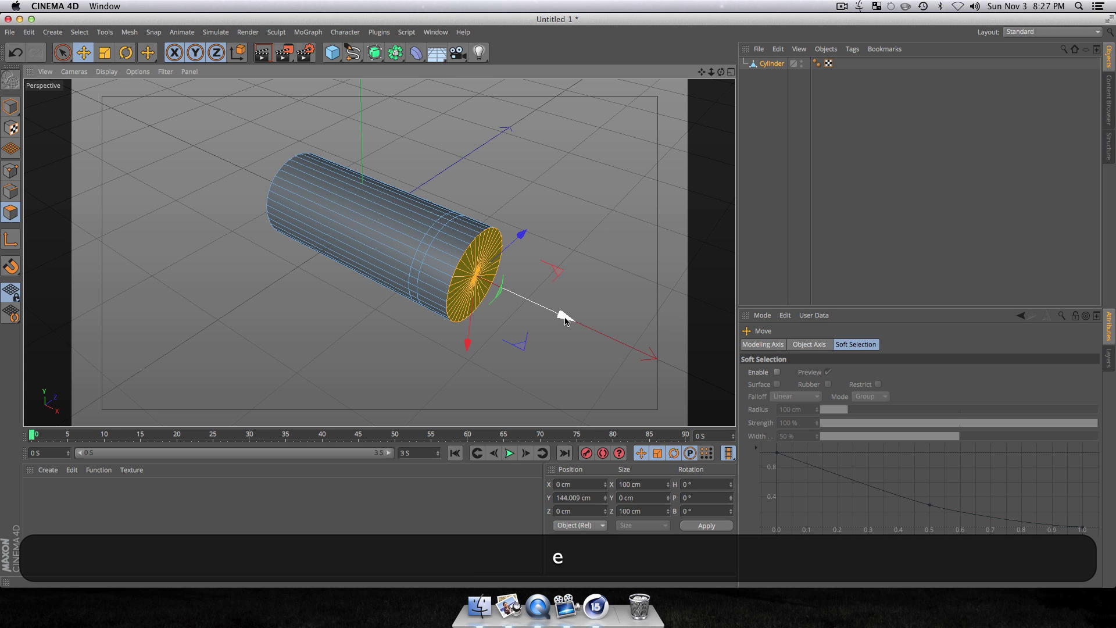
pyautogui.moveTo(564, 318); pyautogui.dragTo(555, 313)
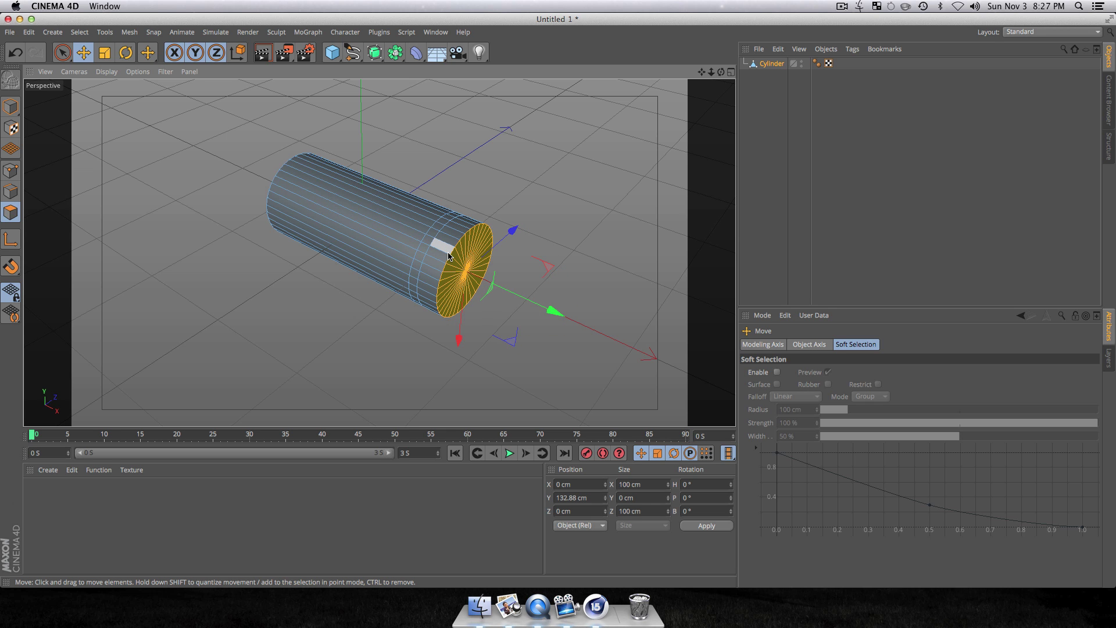
pyautogui.press('t')
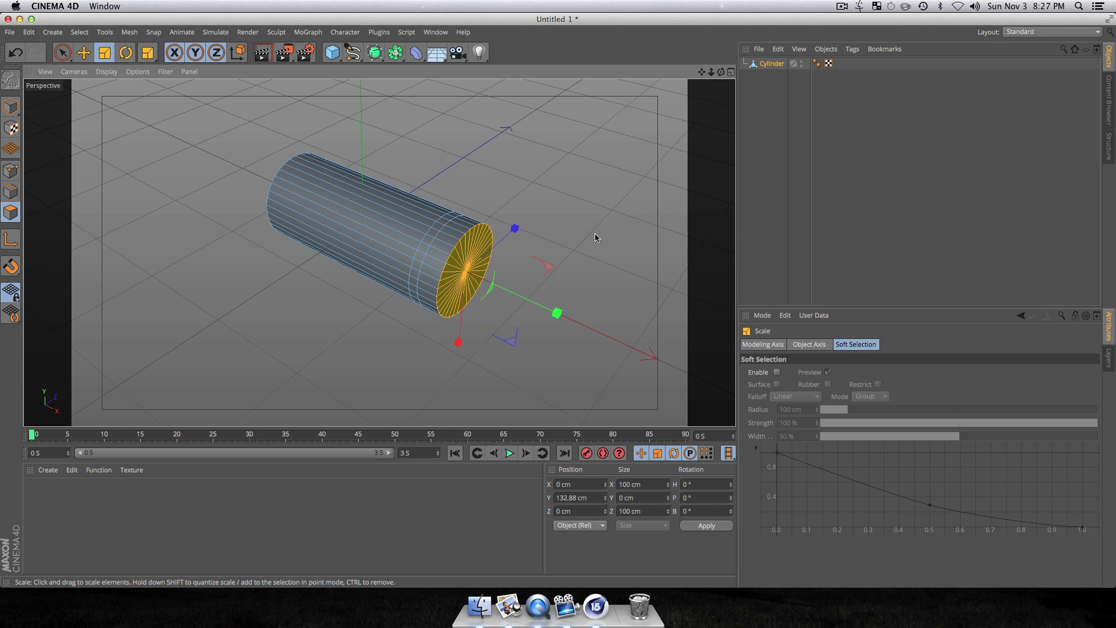
pyautogui.keyDown('shift'); pyautogui.moveTo(600, 238); pyautogui.dragTo(97, 294); pyautogui.keyUp('shift')
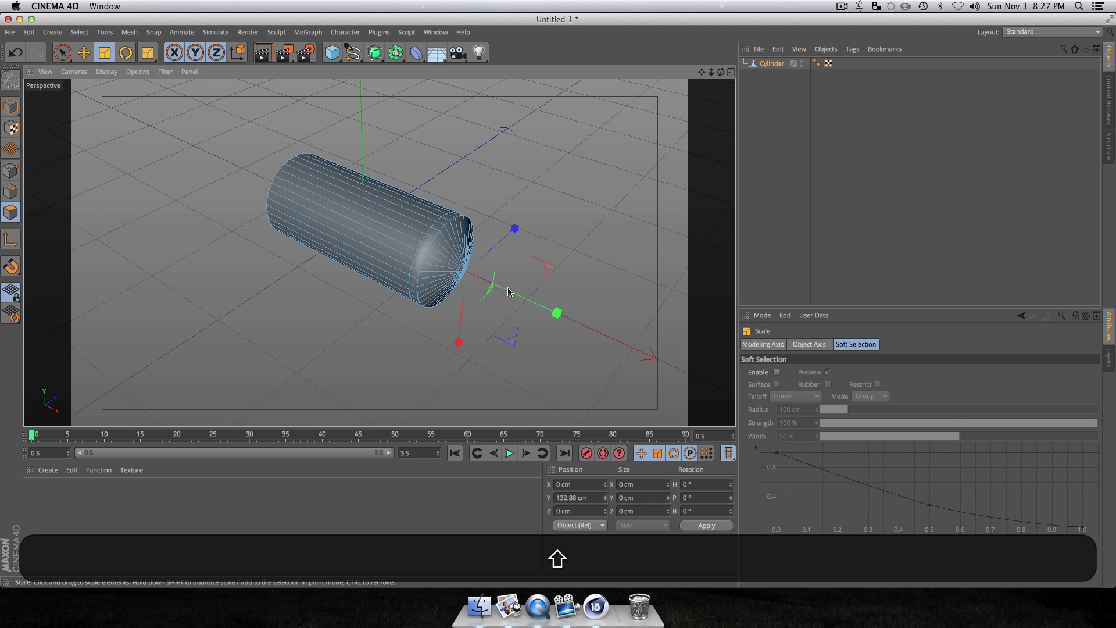
# - Select the narrow polygon ring behind the tip with Ring Selection and extrude it inward by scaling it to about 95.6 cm across
pyautogui.scroll(2, 447, 267)
pyautogui.moveTo(446, 266)
pyautogui.mouseDown()
pyautogui.moveTo(635, 185)
pyautogui.moveTo(442, 273)
pyautogui.mouseUp()
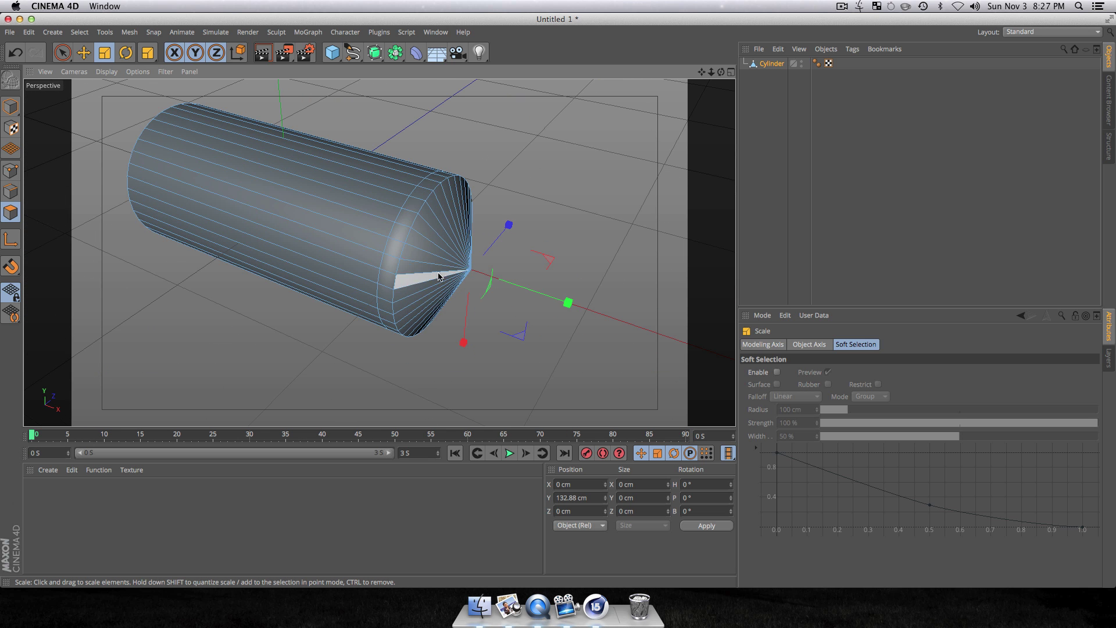
pyautogui.press('v')
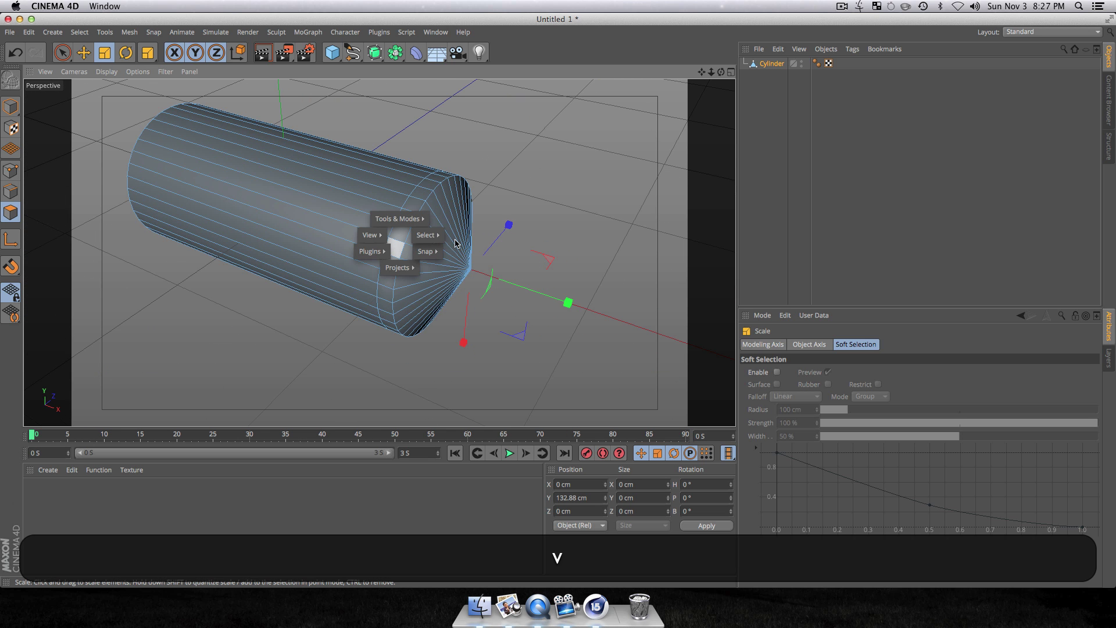
pyautogui.moveTo(455, 243)
pyautogui.click(459, 265)
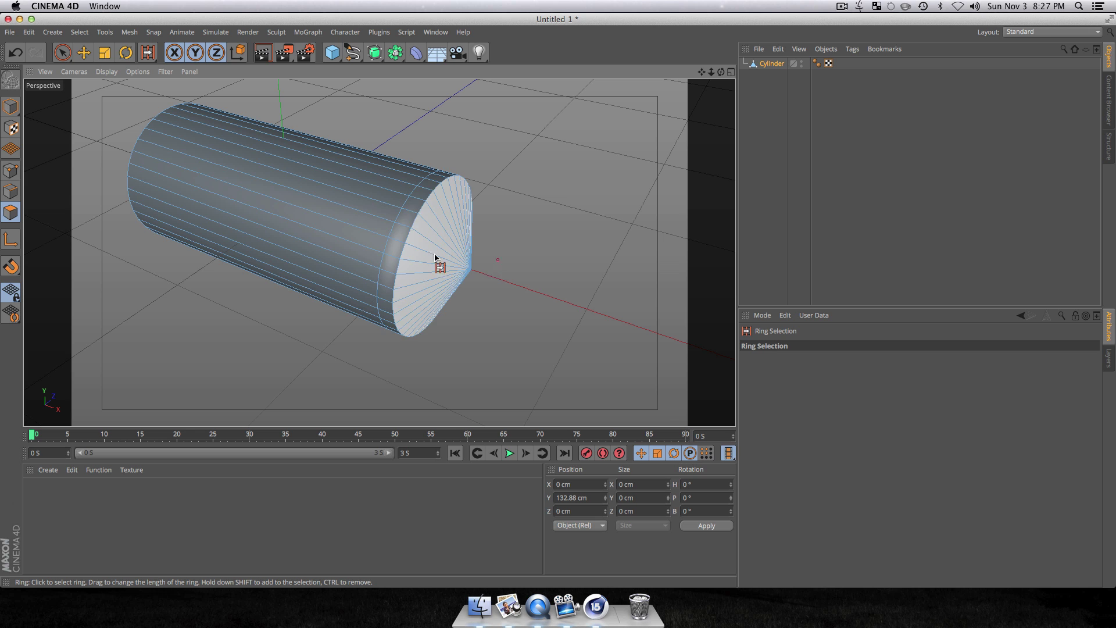
pyautogui.click(400, 238)
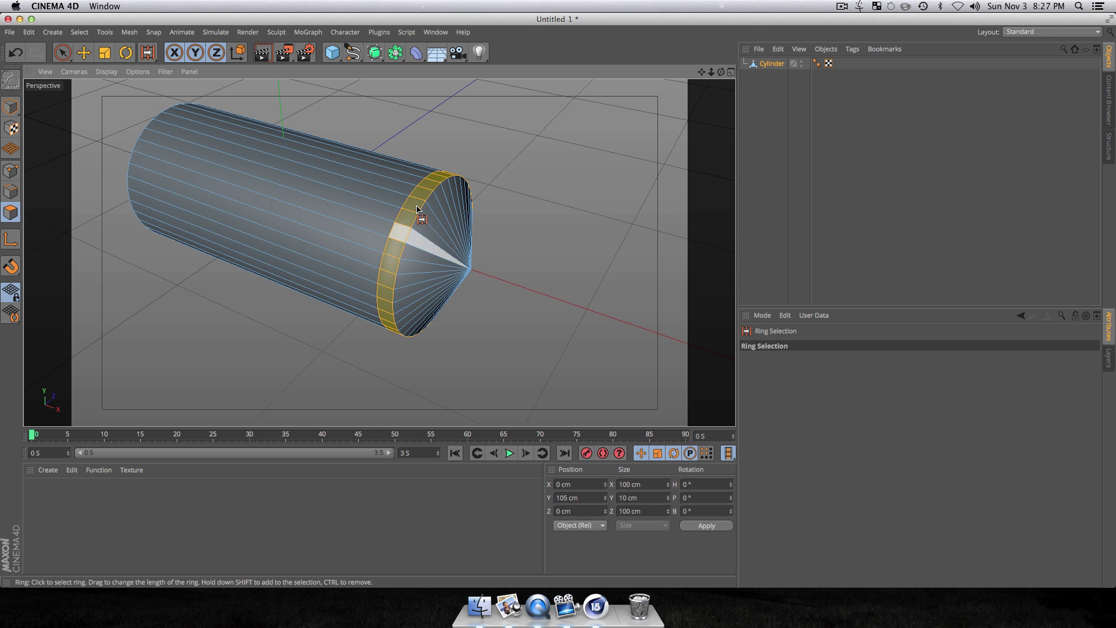
pyautogui.press('t')
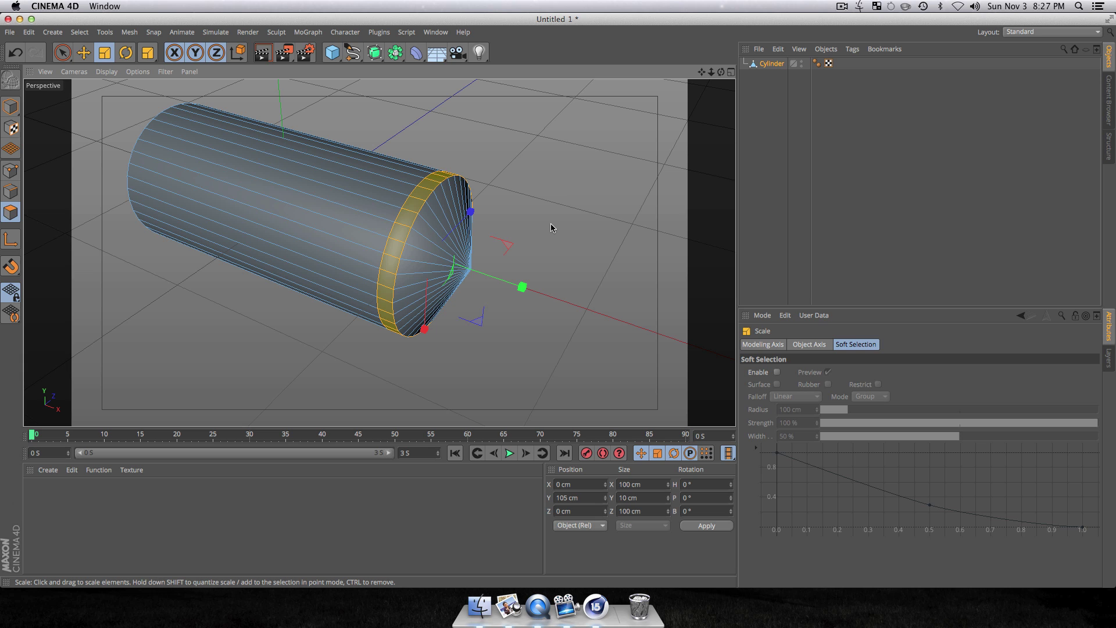
pyautogui.moveTo(566, 156)
pyautogui.keyDown('super'); pyautogui.mouseDown()
pyautogui.moveTo(513, 165)
pyautogui.moveTo(548, 166)
pyautogui.mouseUp(); pyautogui.keyUp('super')
# - Select all rear cap polygons with Live Selection and extrude them outward, a narrow ring and a wider one, to Y about -117 cm
pyautogui.press('3')
pyautogui.moveTo(130, 259); pyautogui.dragTo(645, 200)
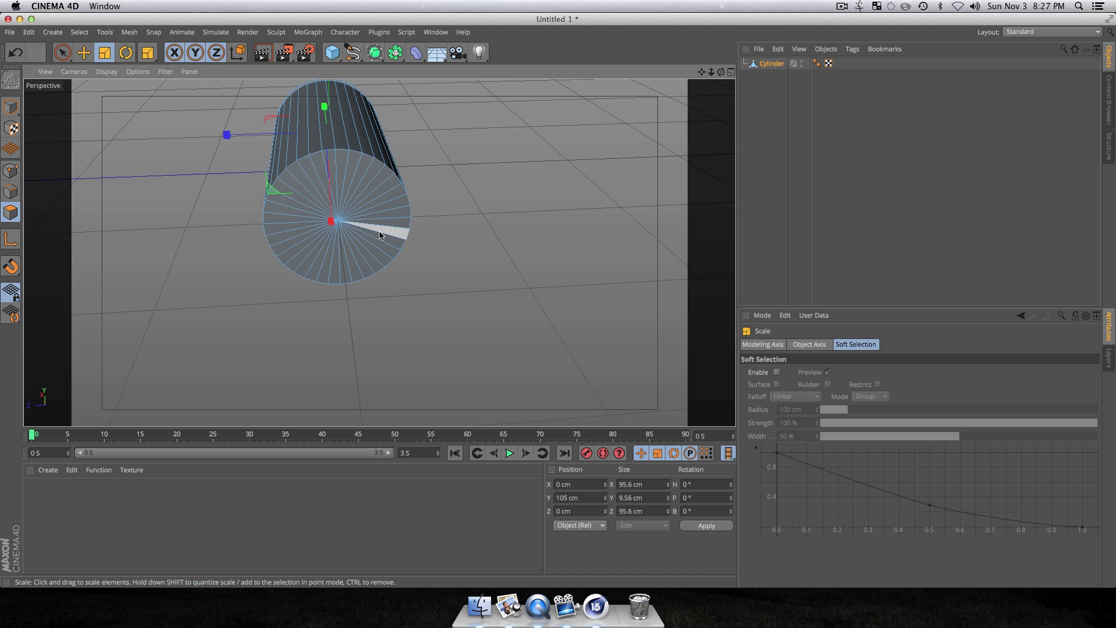
pyautogui.press('v')
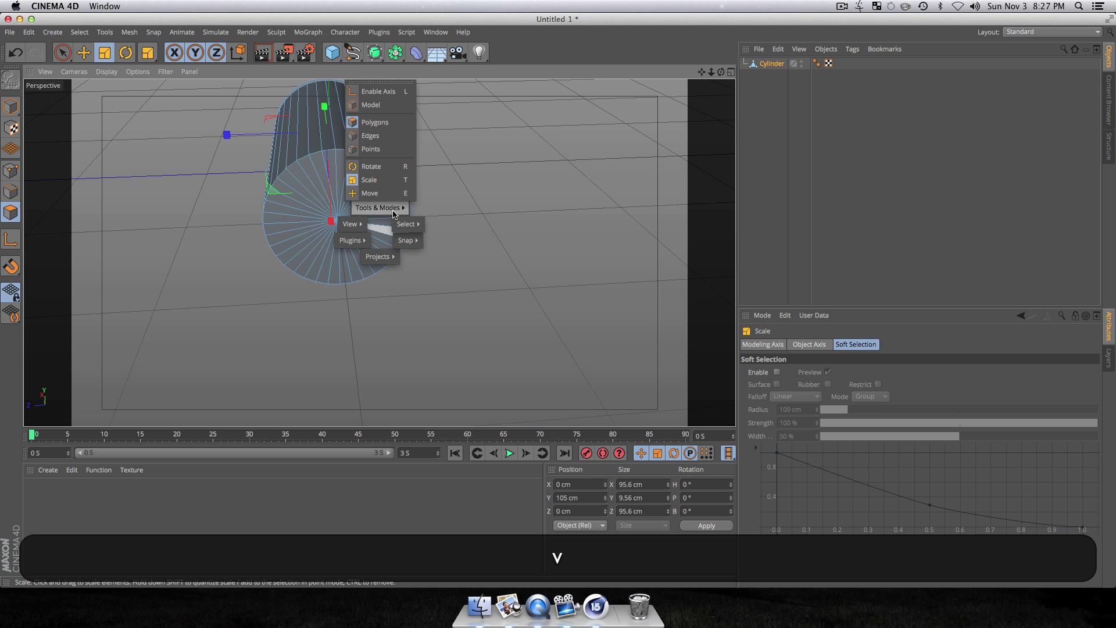
pyautogui.moveTo(406, 224)
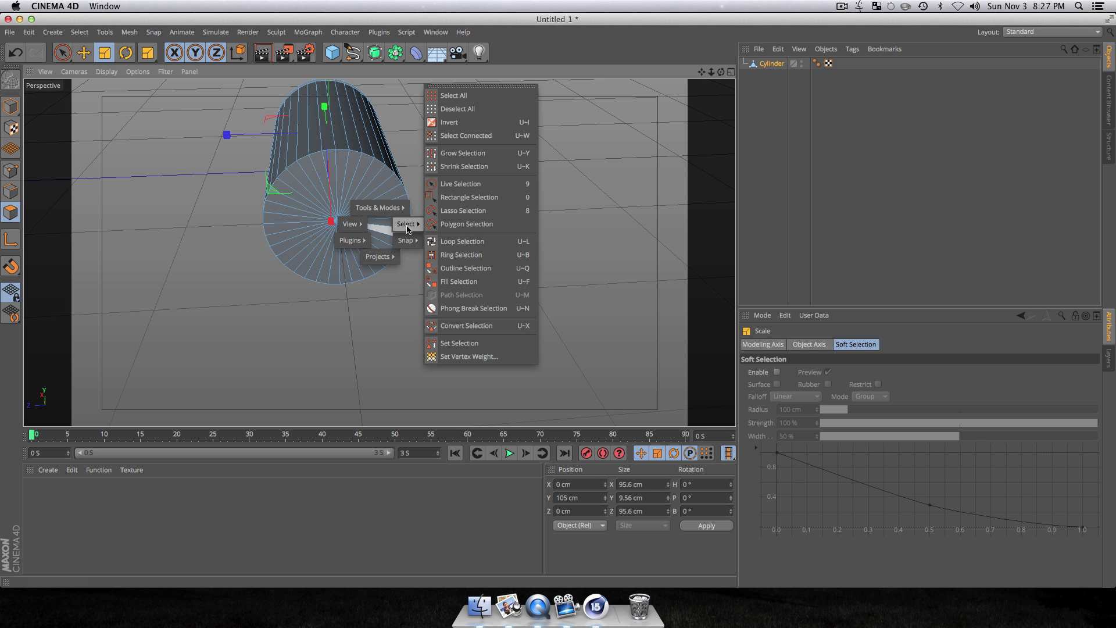
pyautogui.click(497, 183)
pyautogui.click(341, 267)
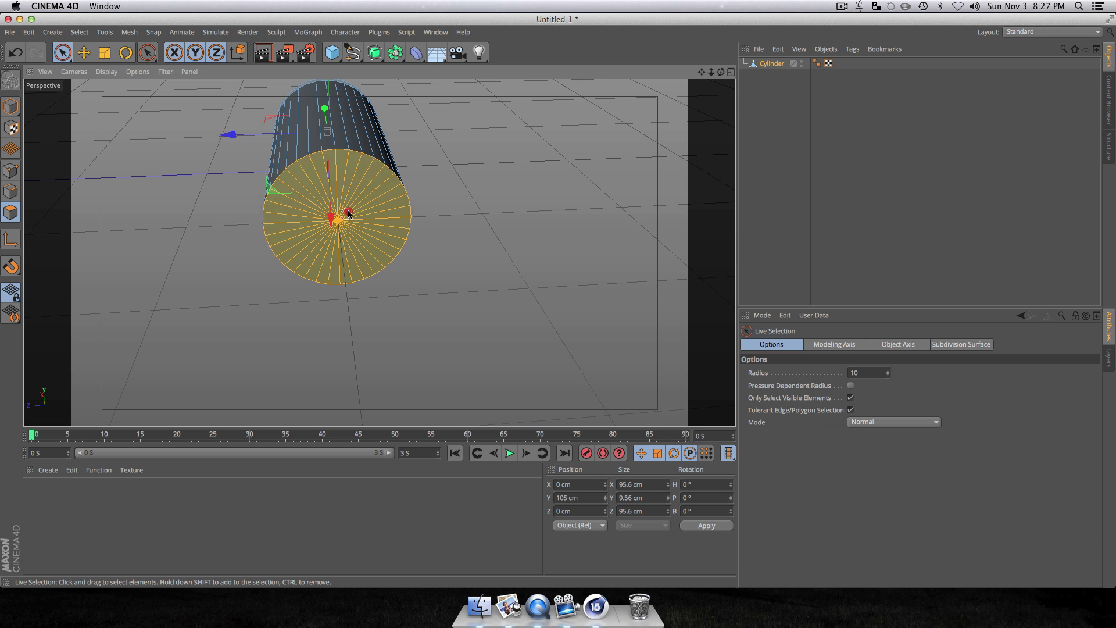
pyautogui.press('3')
pyautogui.moveTo(341, 268); pyautogui.dragTo(177, 264)
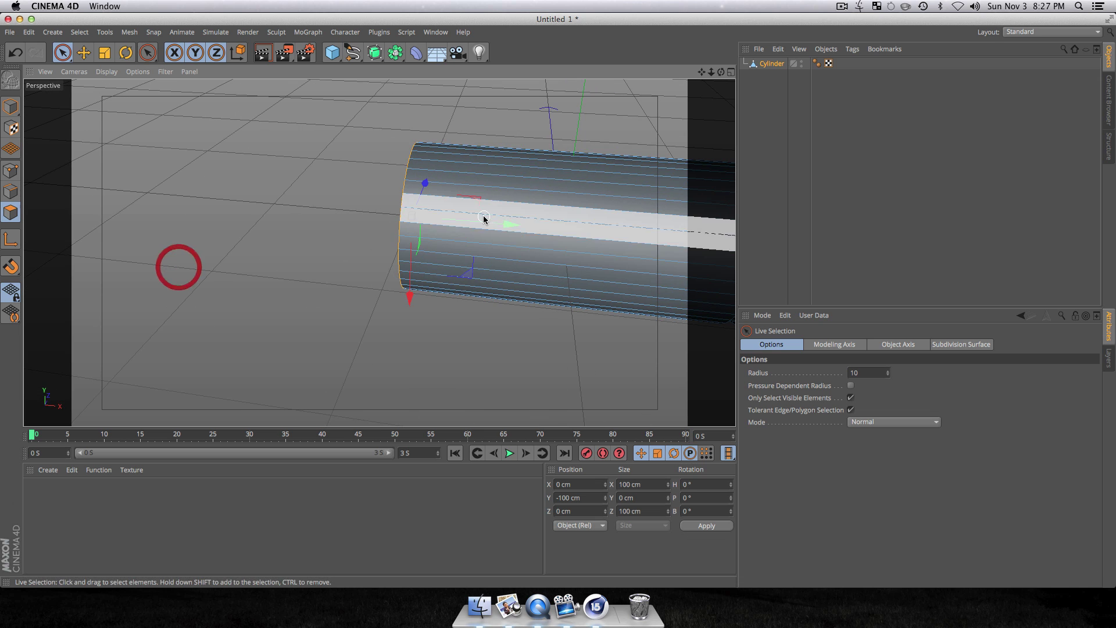
pyautogui.press('e')
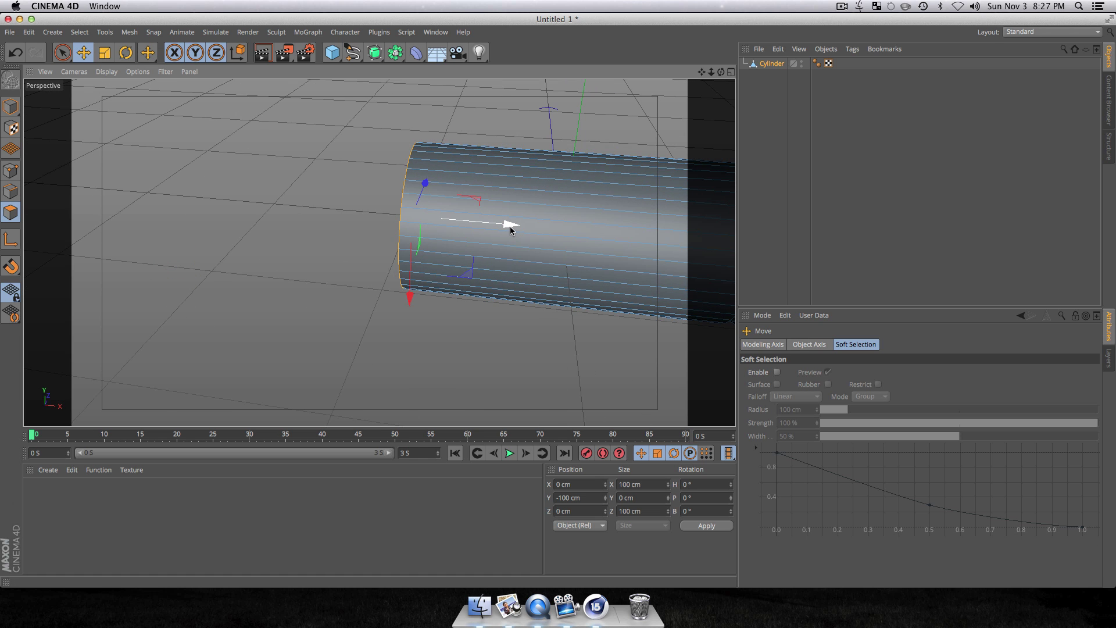
pyautogui.keyDown('super'); pyautogui.moveTo(510, 226); pyautogui.dragTo(486, 225); pyautogui.keyUp('super')
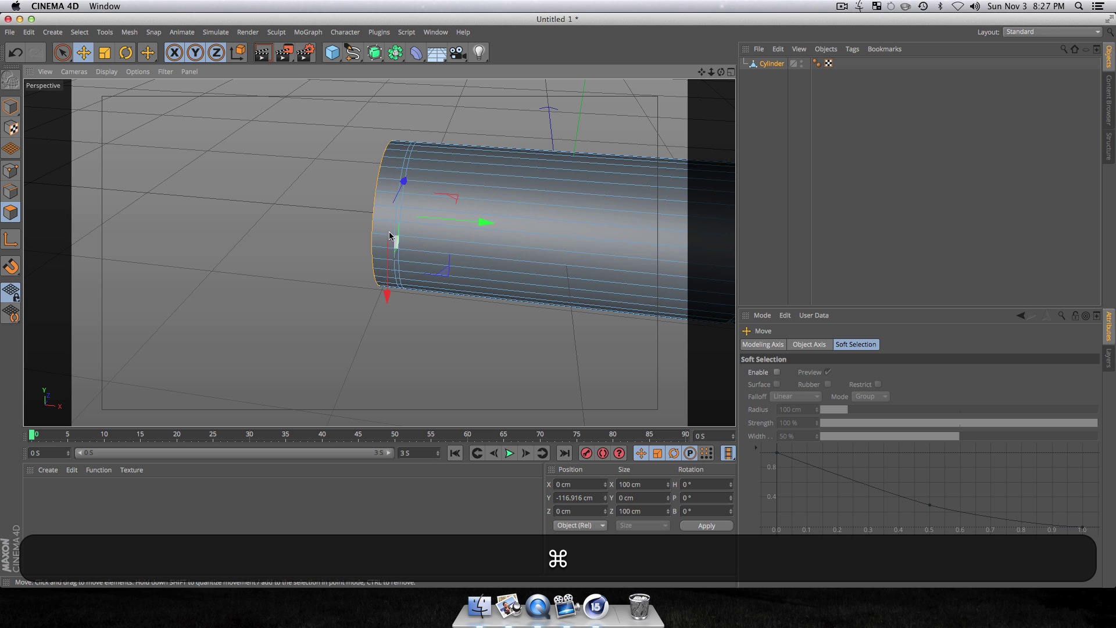
# - Select the narrow polygon ring near the rear cap with Ring Selection and extrude it inward by scaling it to about 97.6 cm across
pyautogui.press('3')
pyautogui.moveTo(407, 174); pyautogui.dragTo(424, 337)
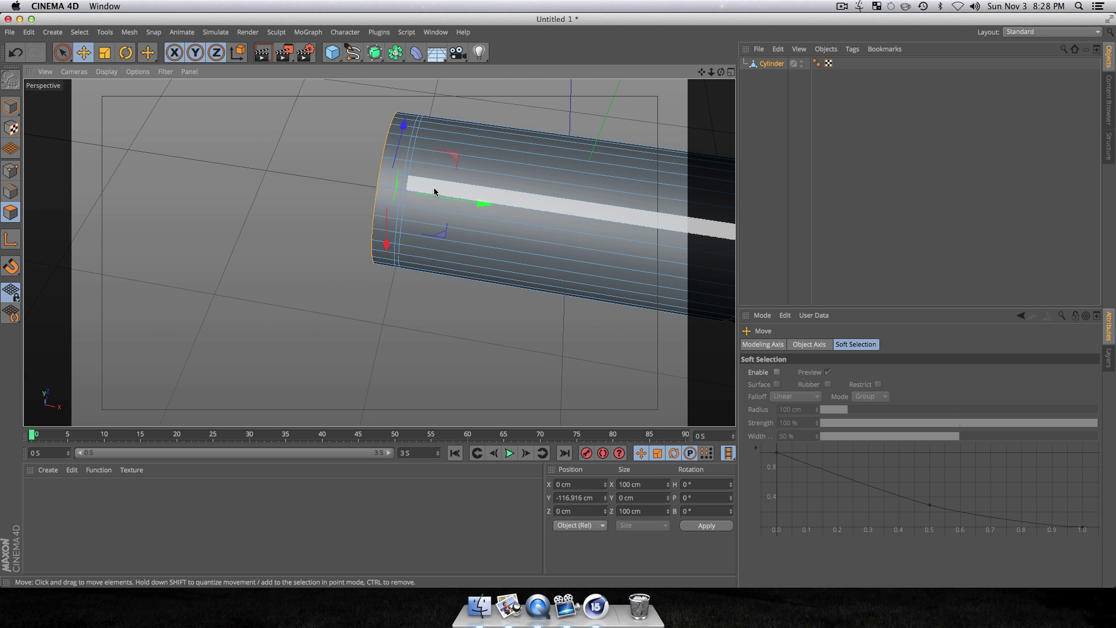
pyautogui.press('v')
pyautogui.moveTo(460, 181)
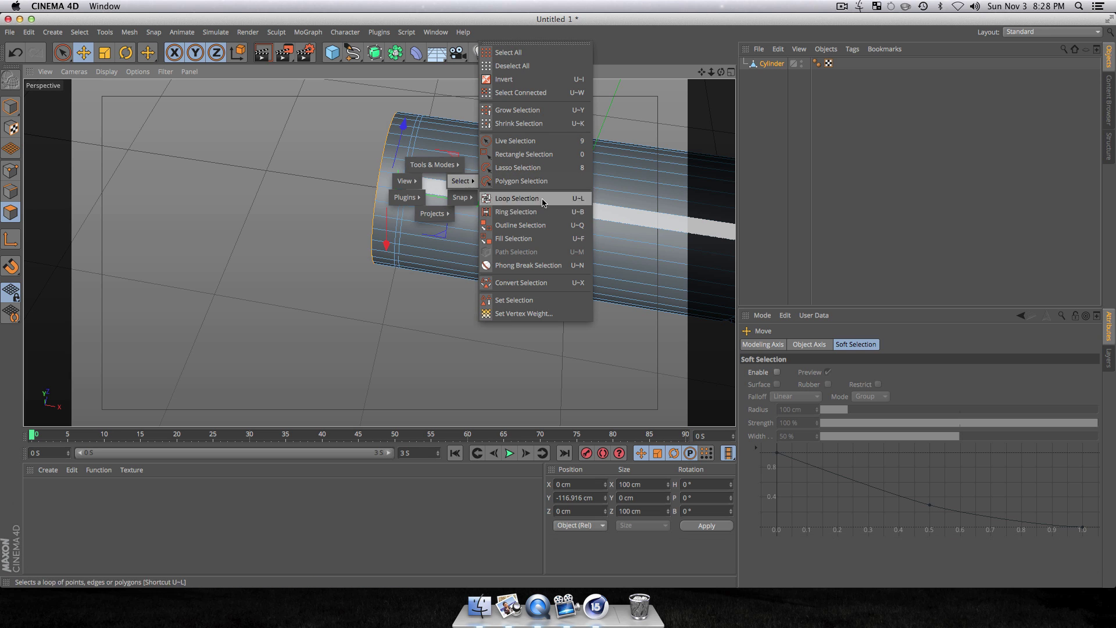
pyautogui.click(512, 210)
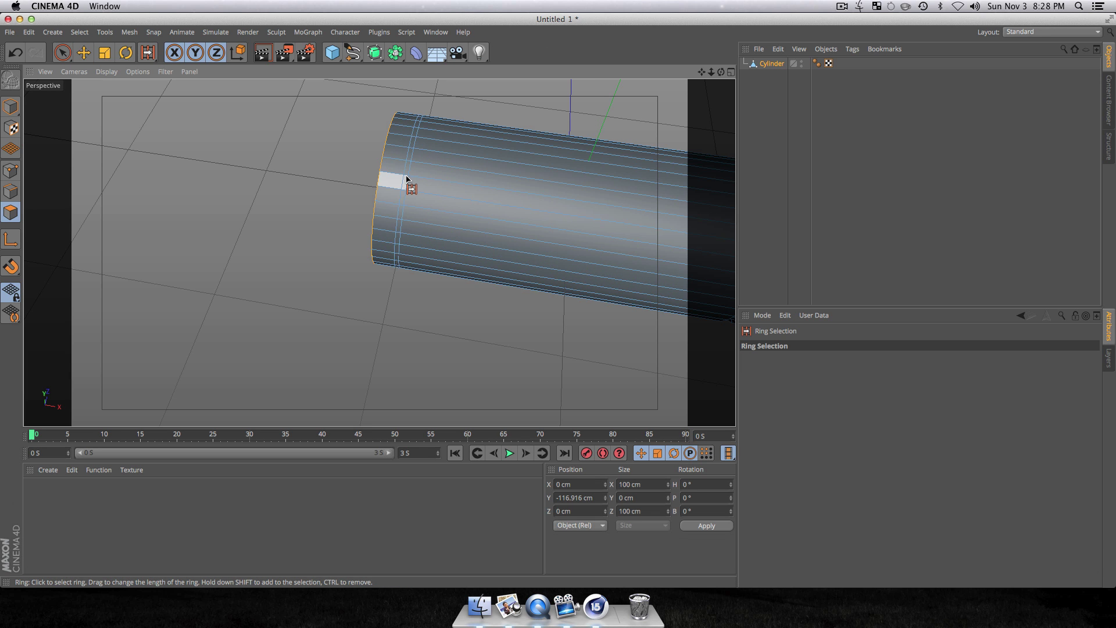
pyautogui.click(407, 178)
pyautogui.press('t')
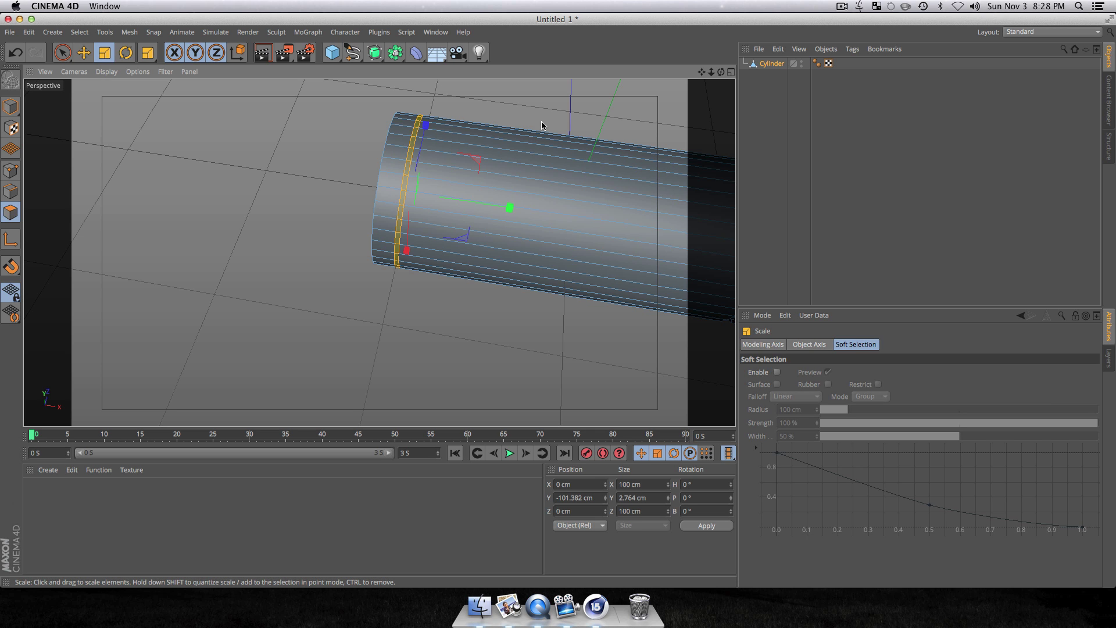
pyautogui.keyDown('super'); pyautogui.moveTo(552, 122); pyautogui.dragTo(570, 192); pyautogui.keyUp('super')
pyautogui.press('3')
pyautogui.press('3')
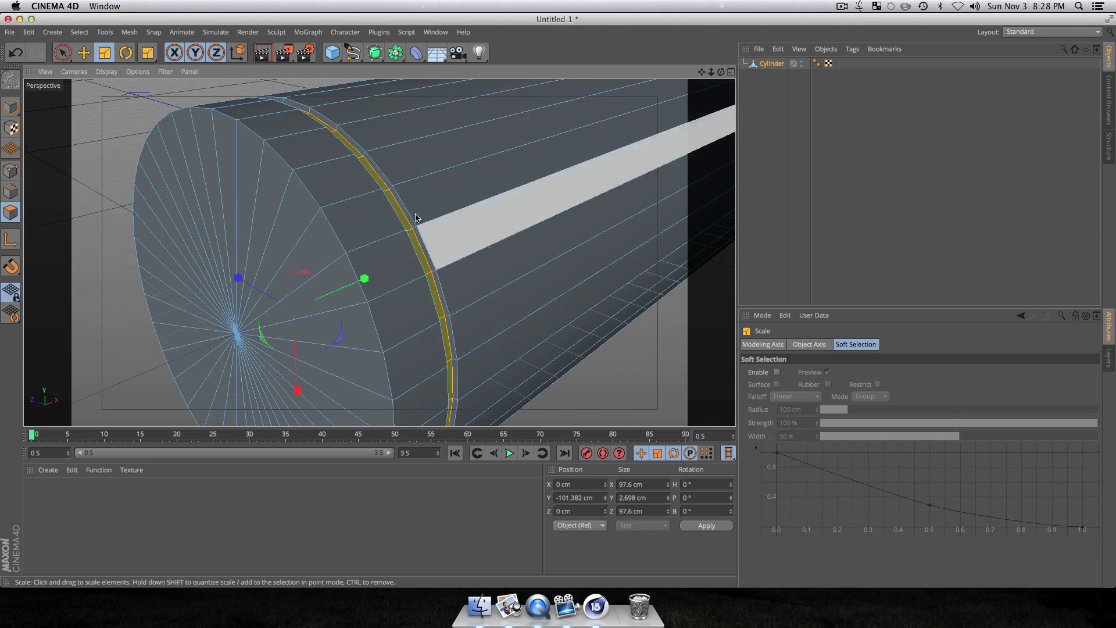
pyautogui.scroll(-10, 387, 204)
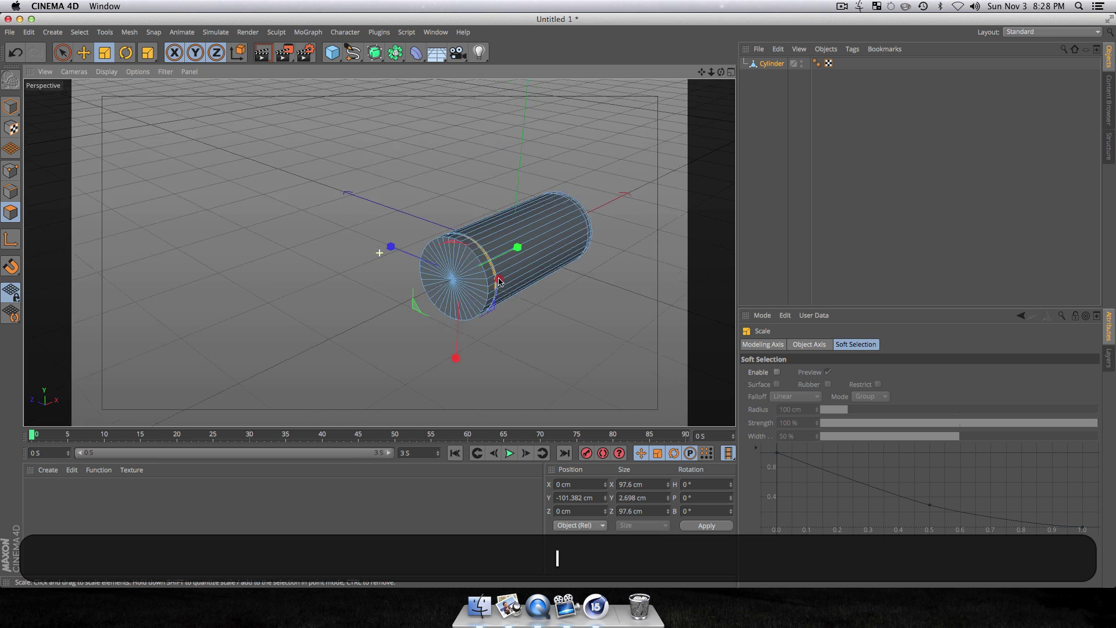
# - Switch from polygon editing to Model mode and deselect the cylinder
pyautogui.press('3')
pyautogui.moveTo(345, 291); pyautogui.dragTo(260, 252)
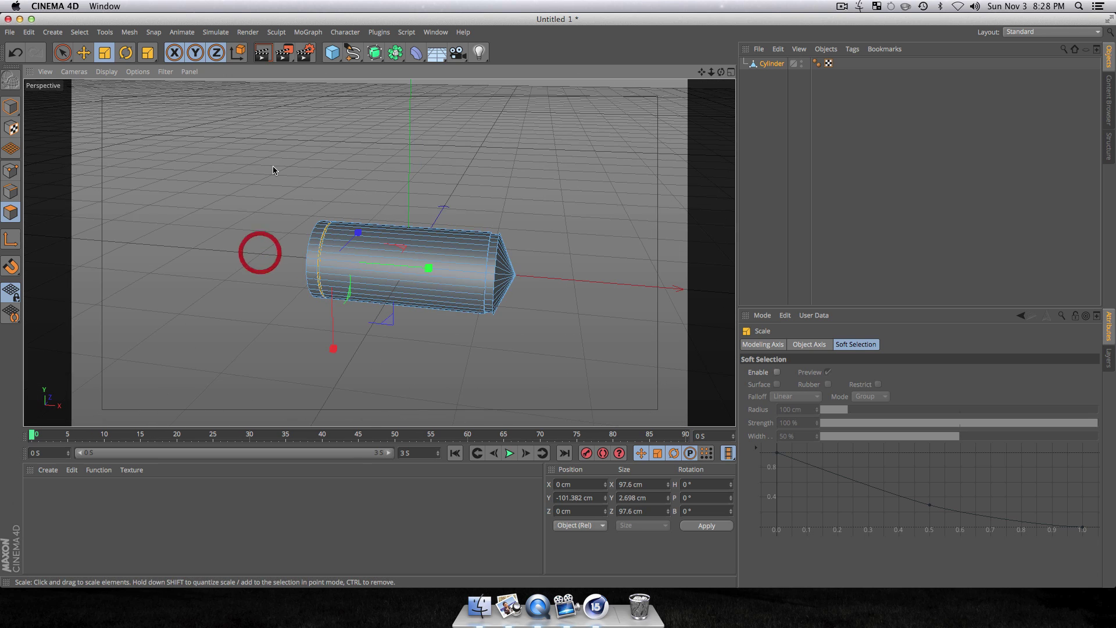
pyautogui.press('v')
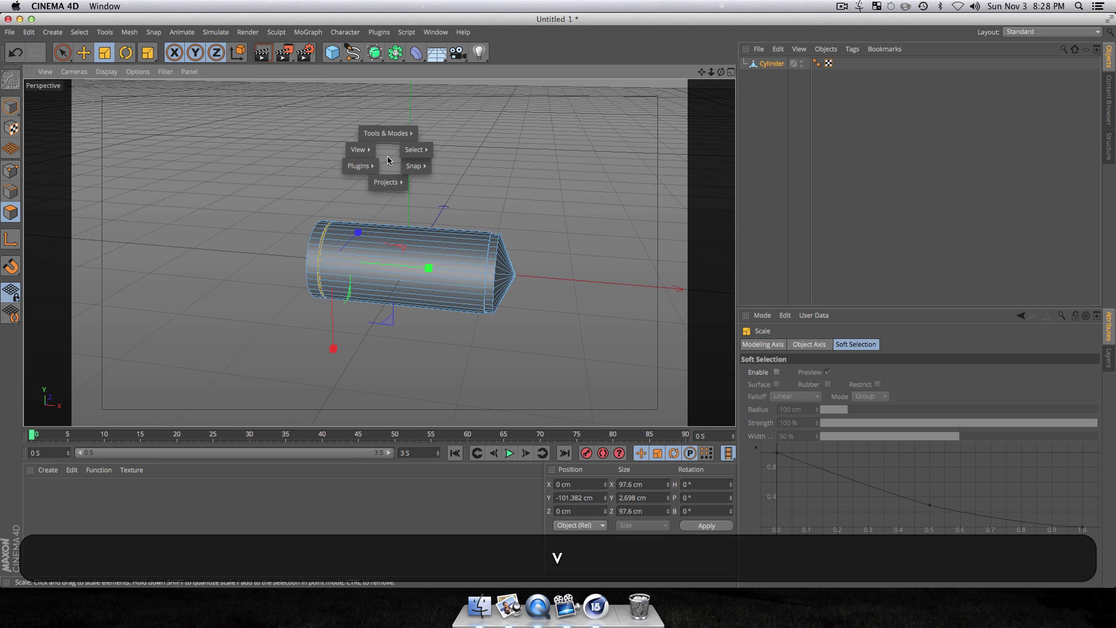
pyautogui.moveTo(391, 137)
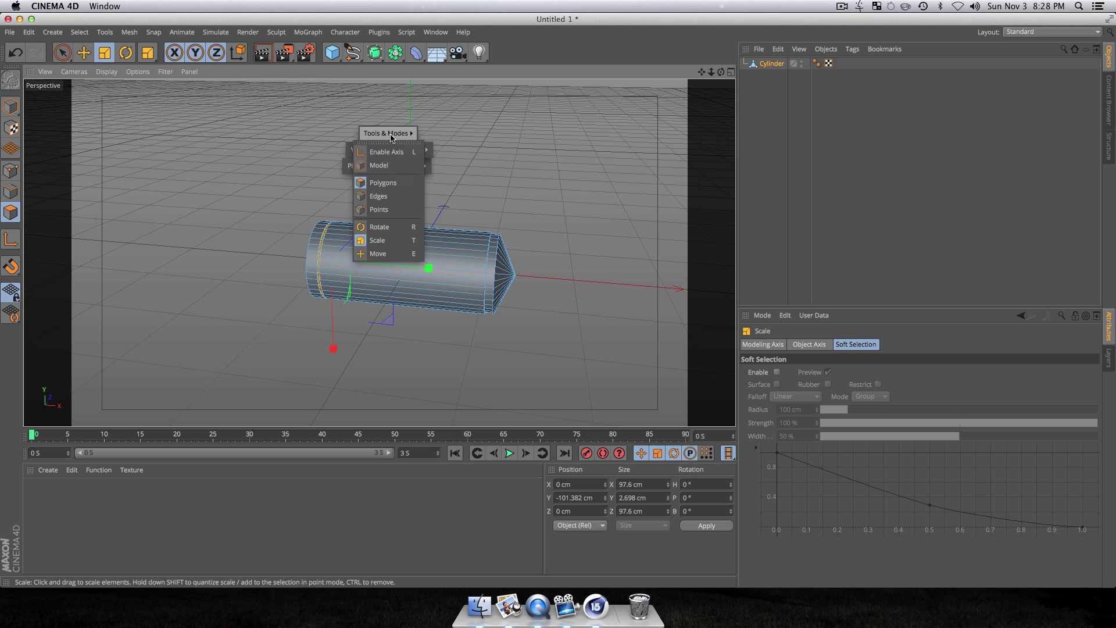
pyautogui.click(381, 167)
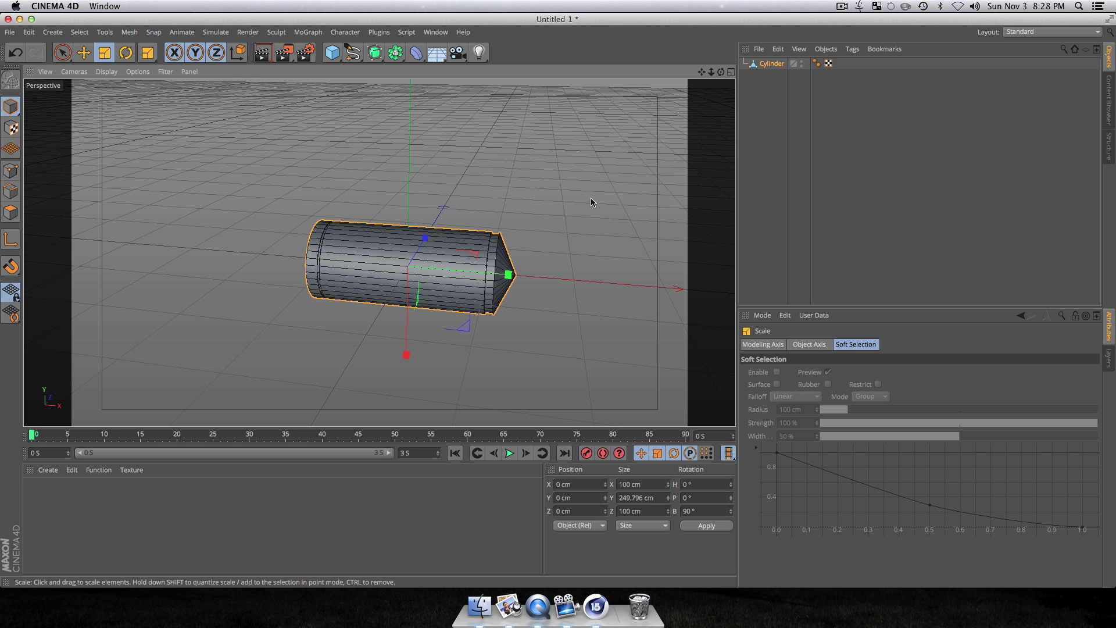
pyautogui.click(580, 331)
# - Render the viewport to check the bullet's shape and grooves, and examine the model from several angles
pyautogui.press('3')
pyautogui.moveTo(580, 331); pyautogui.dragTo(480, 252)
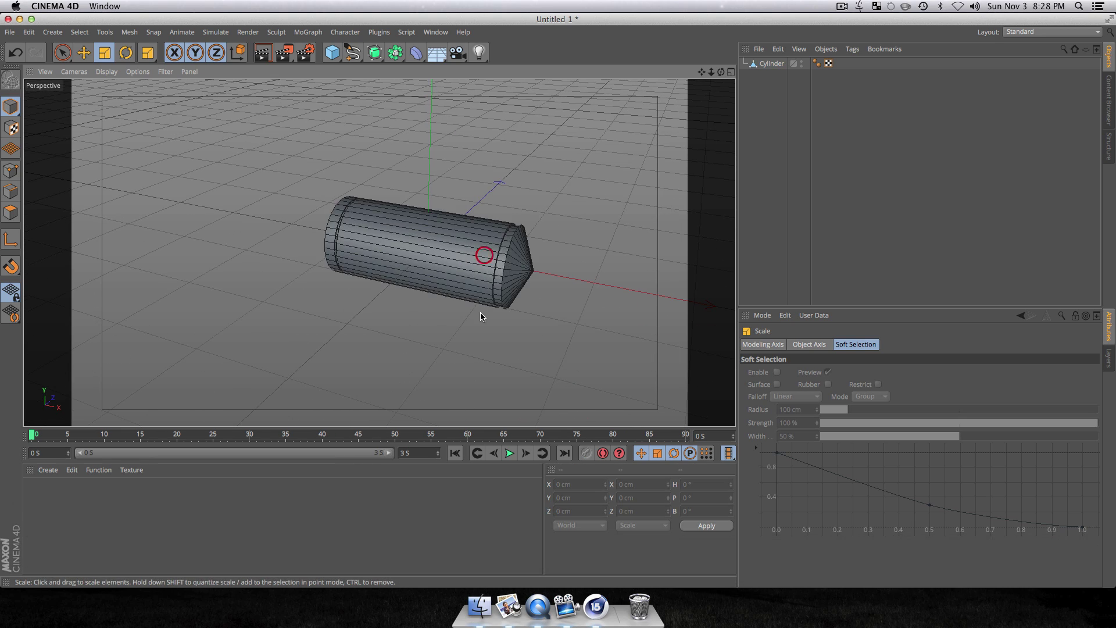
pyautogui.press('v')
pyautogui.moveTo(505, 296)
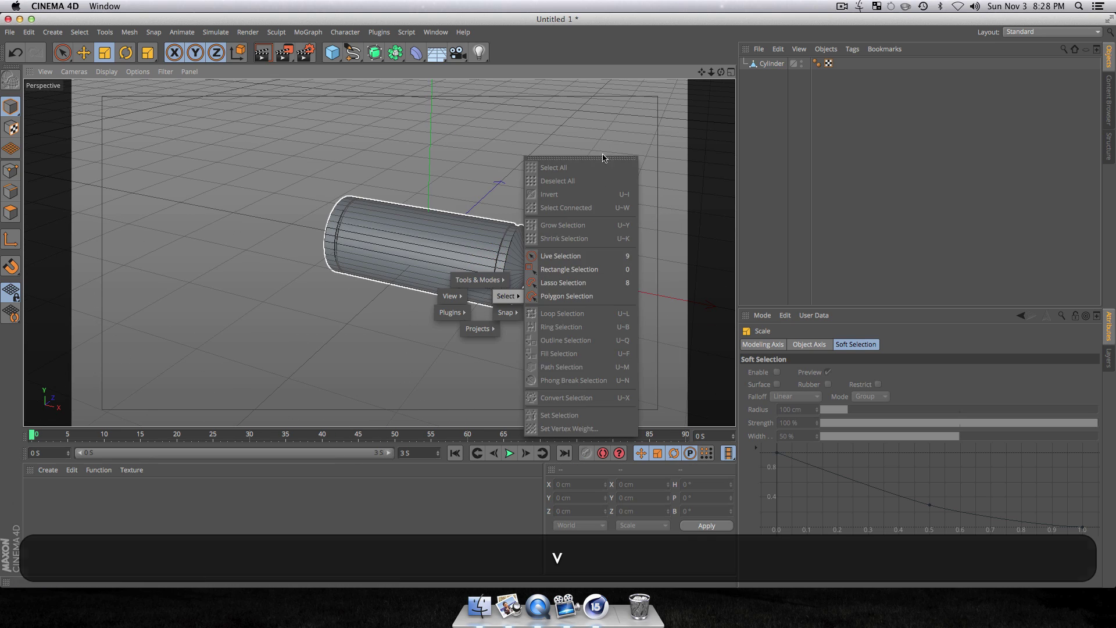
pyautogui.click(395, 154)
pyautogui.moveTo(395, 154)
pyautogui.mouseDown()
pyautogui.moveTo(515, 309)
pyautogui.moveTo(668, 291)
pyautogui.moveTo(668, 386)
pyautogui.moveTo(583, 379)
pyautogui.moveTo(538, 309)
pyautogui.moveTo(444, 294)
pyautogui.moveTo(640, 262)
pyautogui.moveTo(493, 275)
pyautogui.moveTo(433, 263)
pyautogui.moveTo(454, 260)
pyautogui.moveTo(429, 307)
pyautogui.moveTo(387, 292)
pyautogui.mouseUp()
pyautogui.press('3')
pyautogui.press('3')
pyautogui.press('super+r')
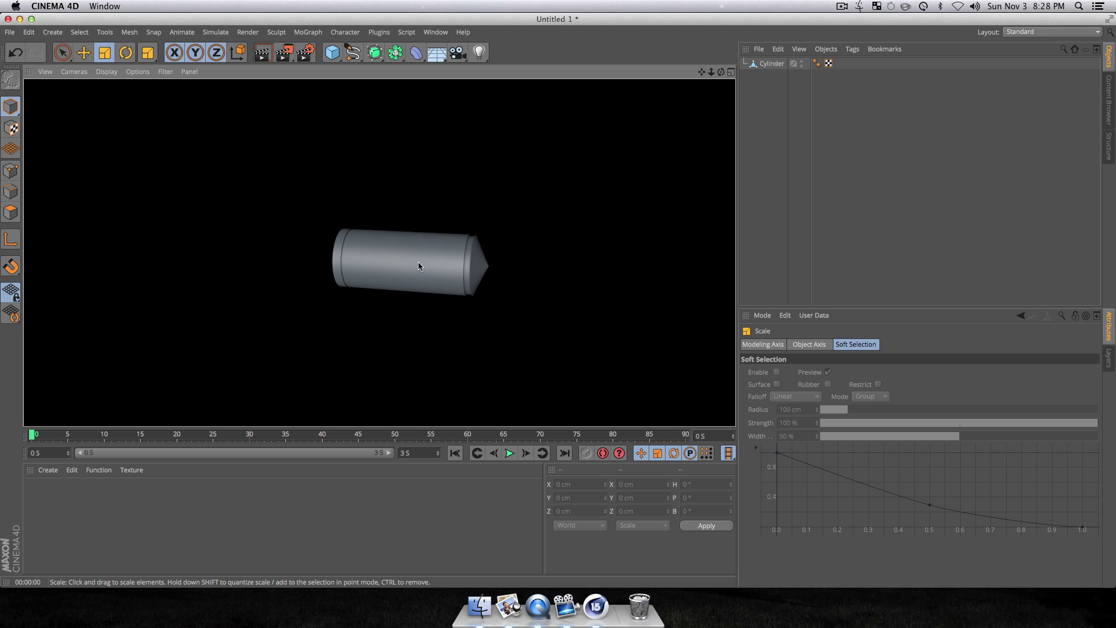
pyautogui.click(253, 60)
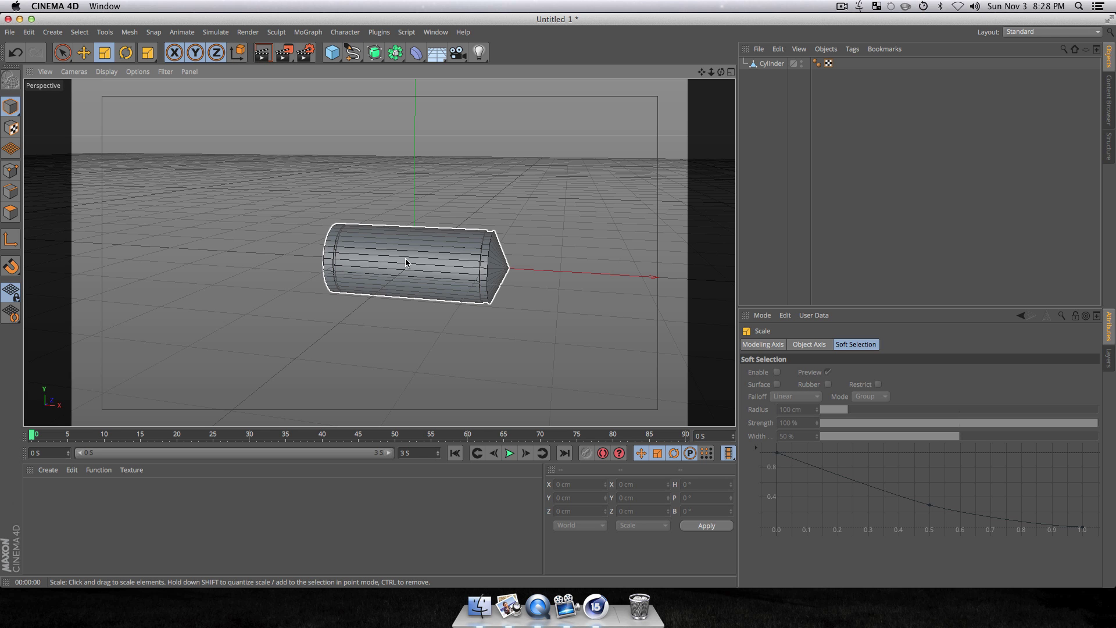
pyautogui.press('3')
pyautogui.moveTo(406, 259); pyautogui.dragTo(421, 370)
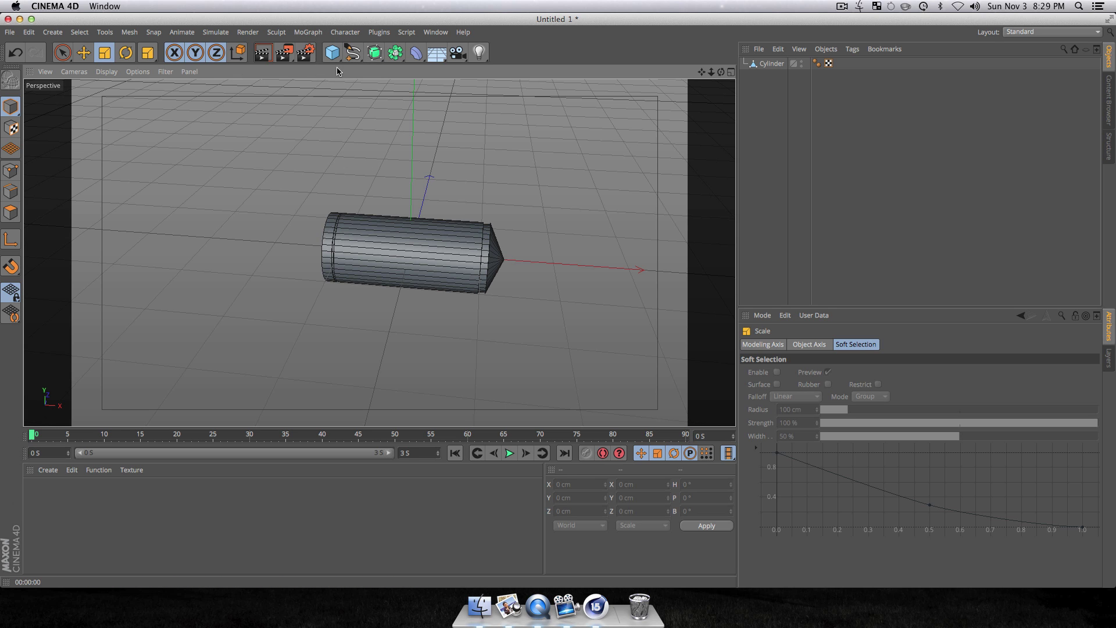
# - Rename the Cylinder object as Bullet and deselect it
pyautogui.doubleClick(769, 64)
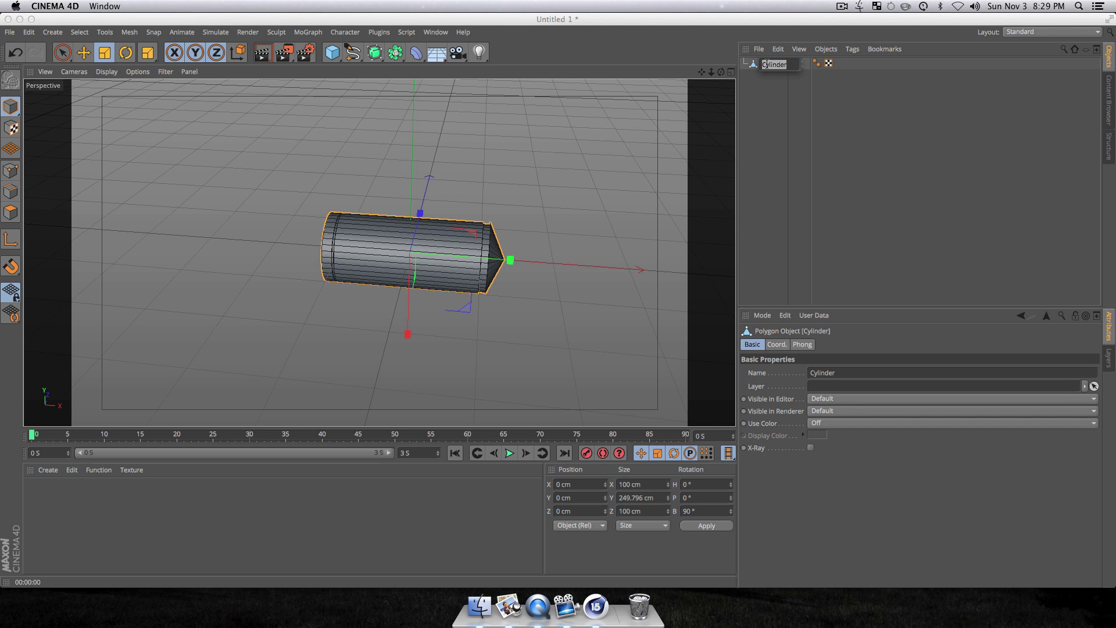
pyautogui.write('Bullet')
pyautogui.press('Return')
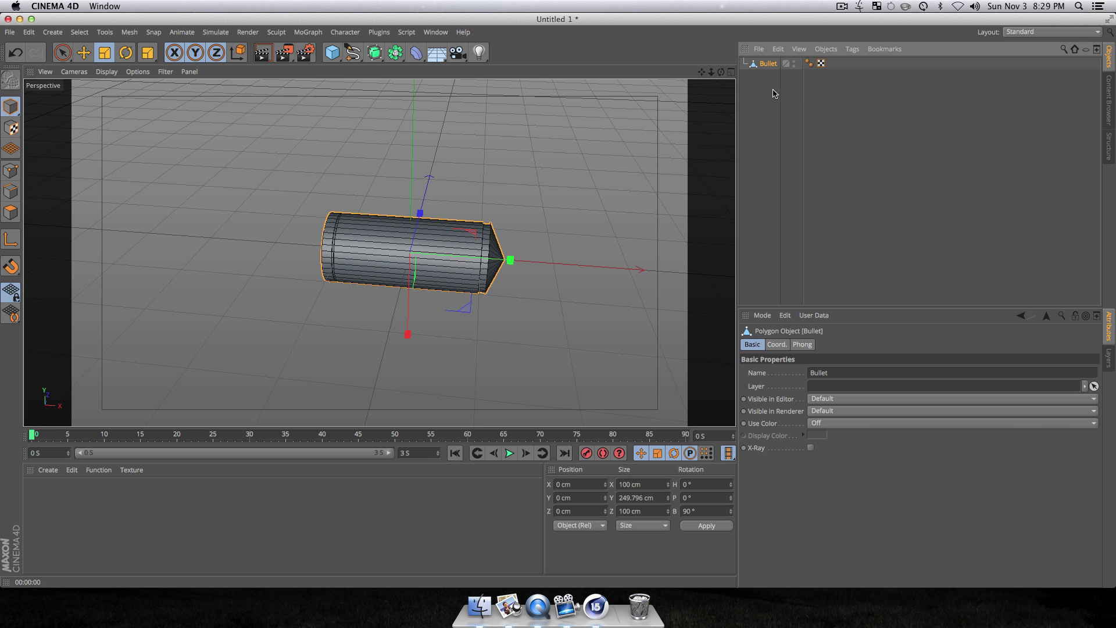
pyautogui.click(769, 107)
pyautogui.press('3')
pyautogui.moveTo(588, 269); pyautogui.dragTo(527, 295)
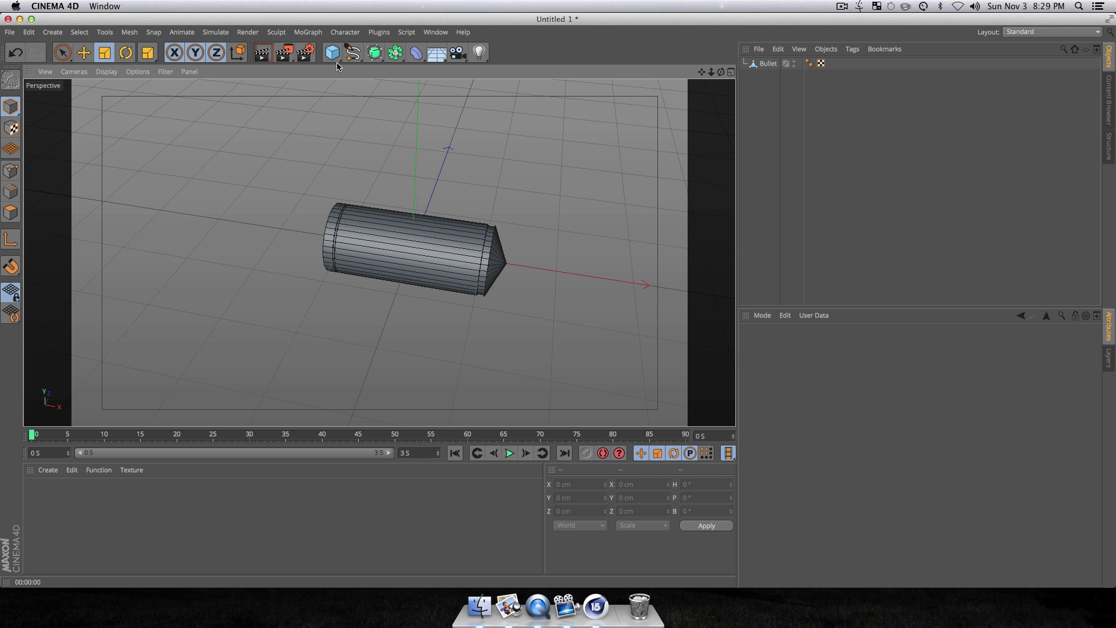
# - Add a Platonic primitive and move it along the X axis to the bullet's rear end, at about -124.3 cm
pyautogui.moveTo(333, 54); pyautogui.dragTo(445, 136)
pyautogui.press('e')
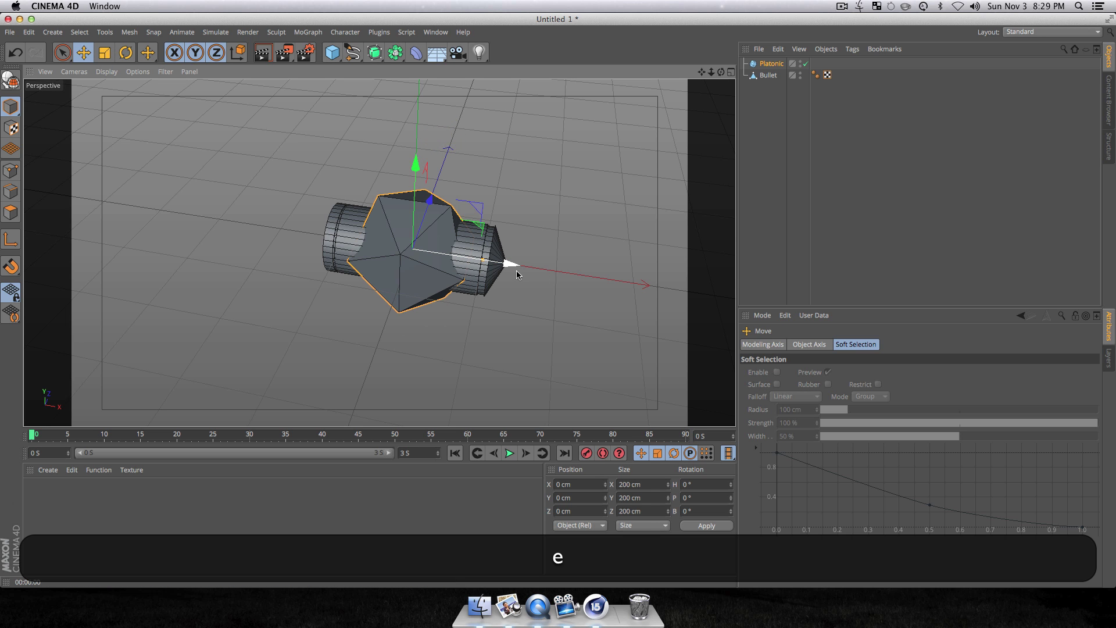
pyautogui.moveTo(511, 265); pyautogui.dragTo(424, 251)
pyautogui.press('3')
pyautogui.moveTo(249, 330); pyautogui.dragTo(449, 290)
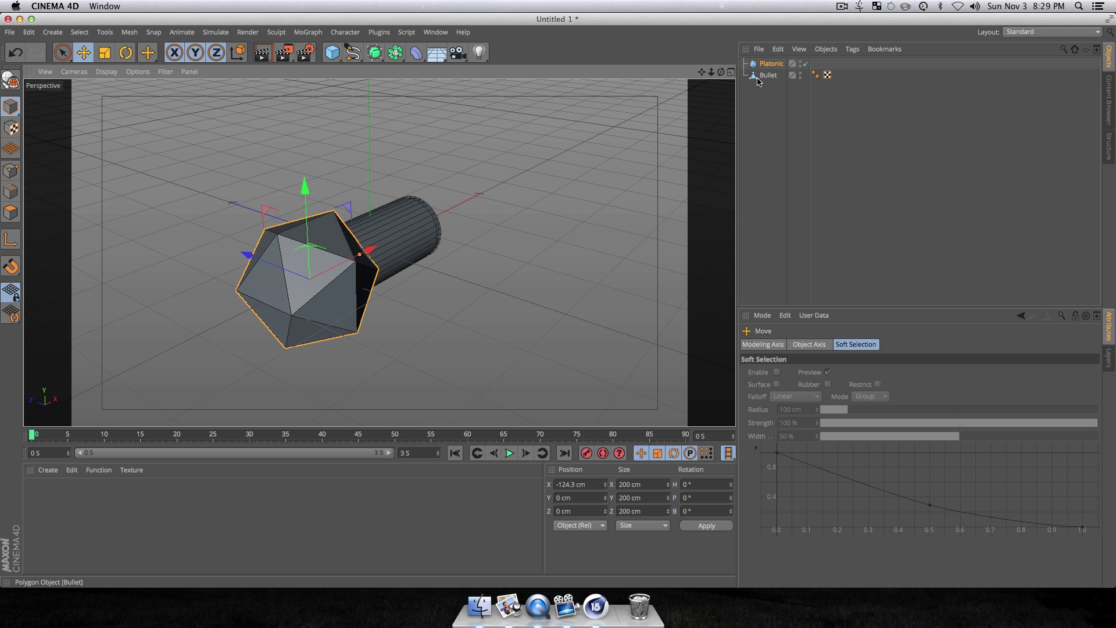
# - Rename the Platonic object as Tracer Ref
pyautogui.click(773, 64)
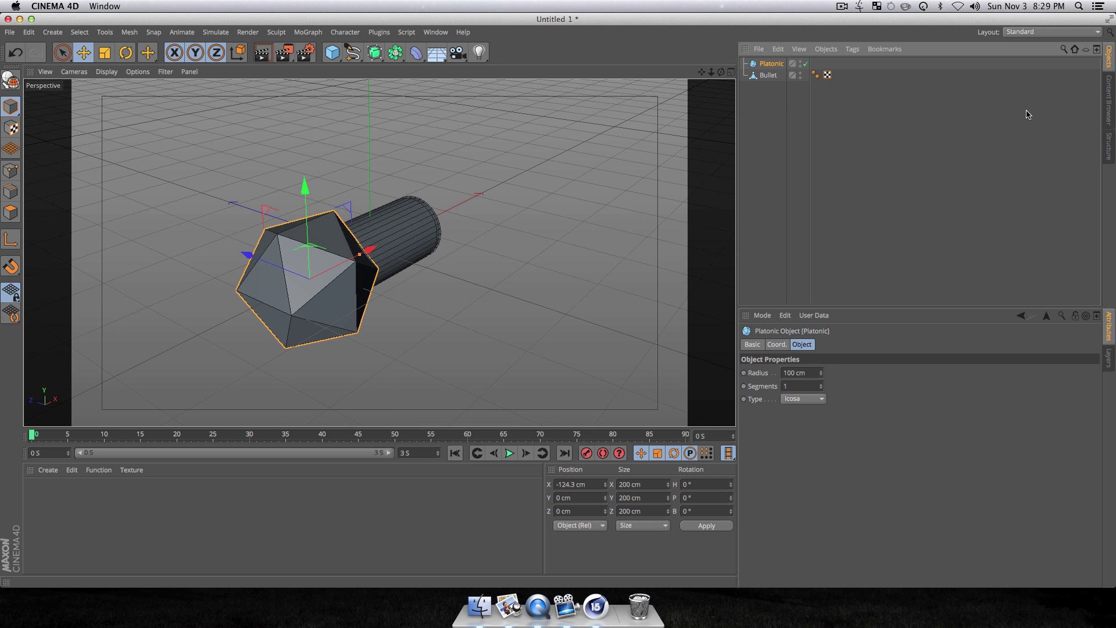
pyautogui.doubleClick(772, 64)
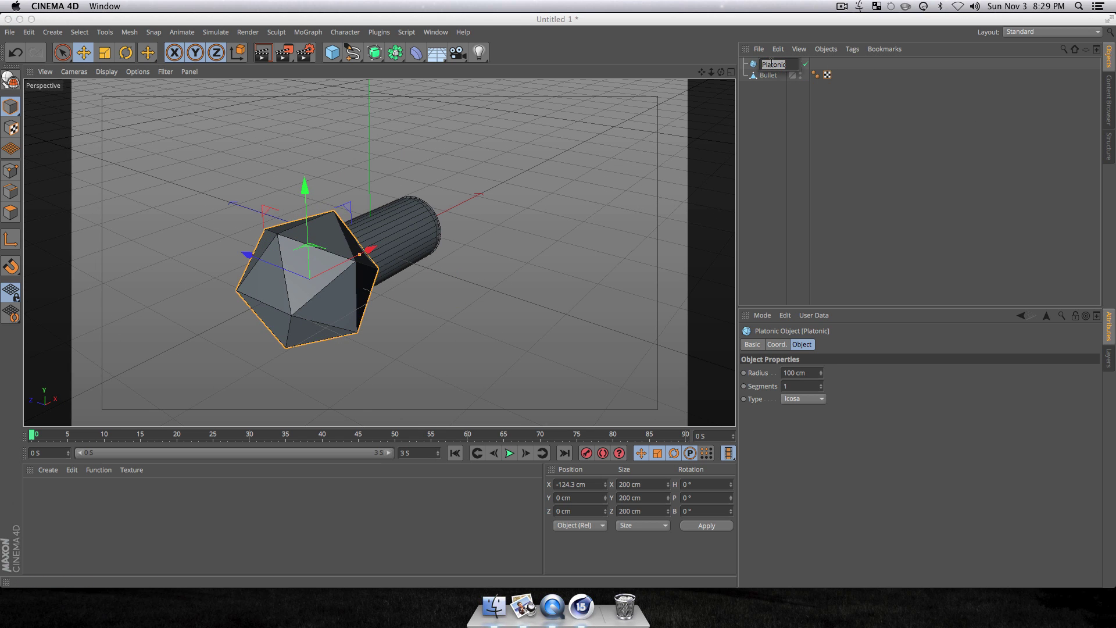
pyautogui.press('shift')
pyautogui.write('Tracer Ref')
pyautogui.press('BackSpace')
pyautogui.write('f')
pyautogui.press('Return')
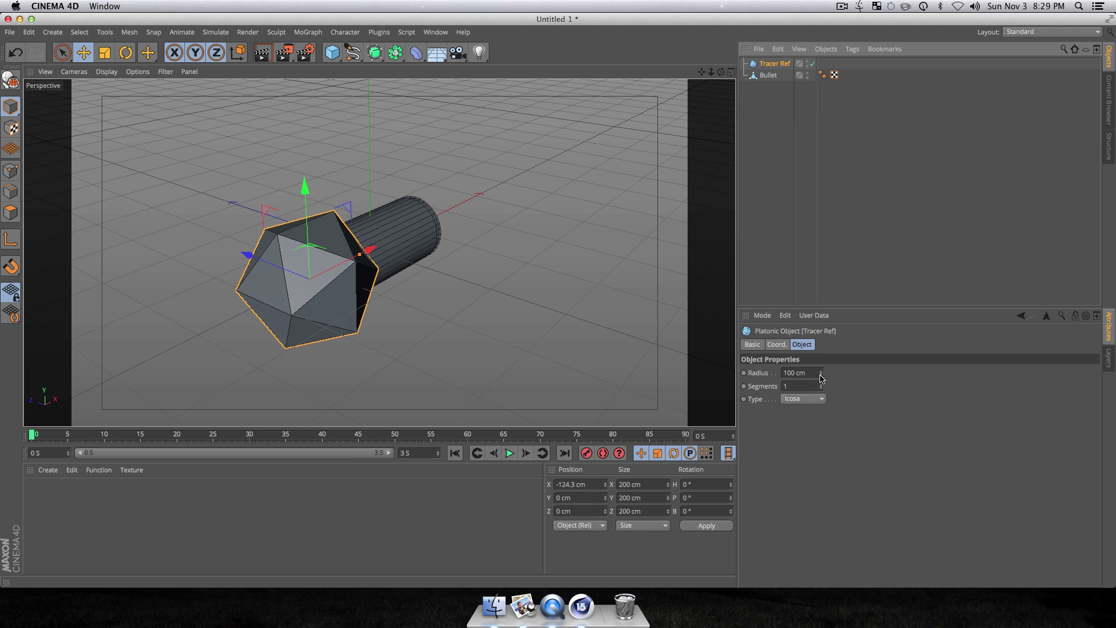
# - Reduce the Tracer Ref radius to 66 cm and check its fit against the bullet's rear from several angles
pyautogui.moveTo(822, 376); pyautogui.dragTo(821, 406)
pyautogui.press('3')
pyautogui.moveTo(591, 305); pyautogui.dragTo(419, 308)
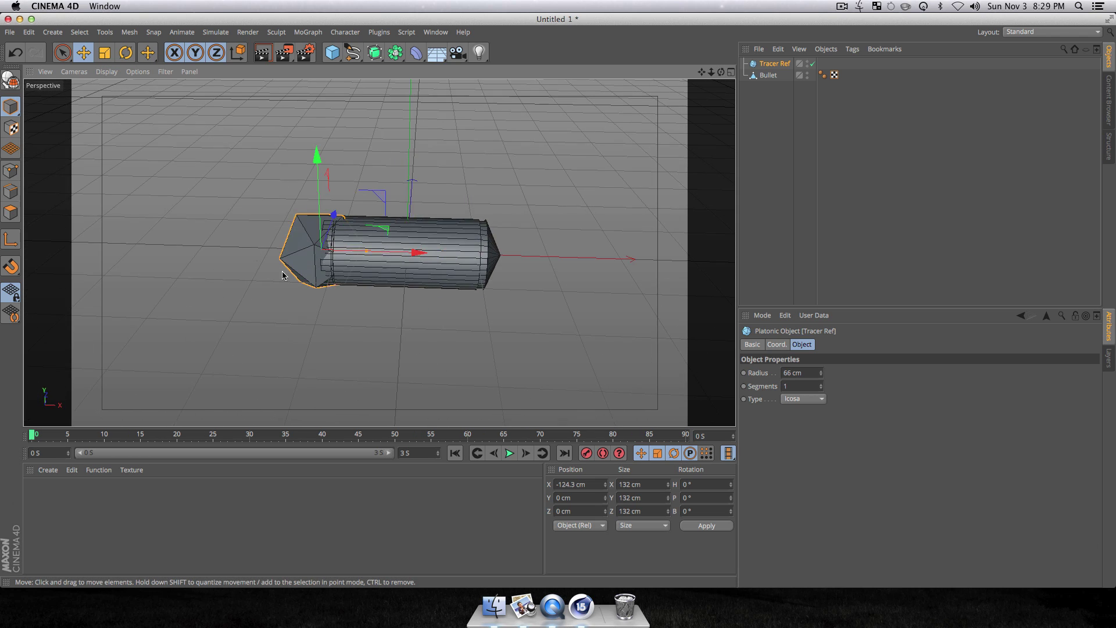
pyautogui.press('3')
pyautogui.moveTo(247, 278); pyautogui.dragTo(333, 312)
pyautogui.press('3')
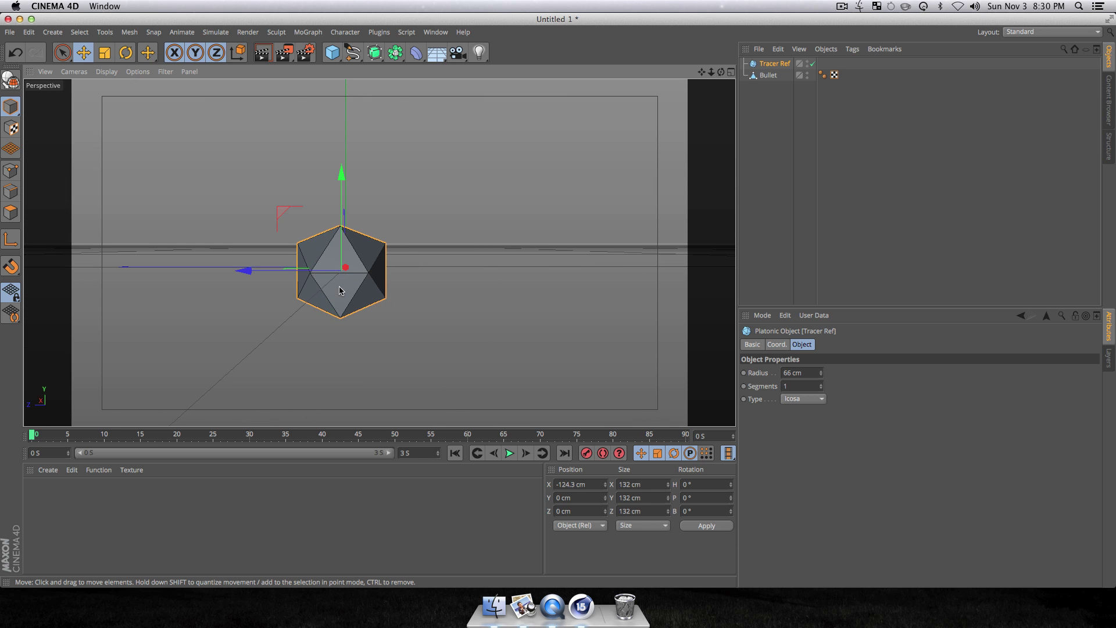
pyautogui.press('3')
pyautogui.moveTo(536, 302); pyautogui.dragTo(695, 149)
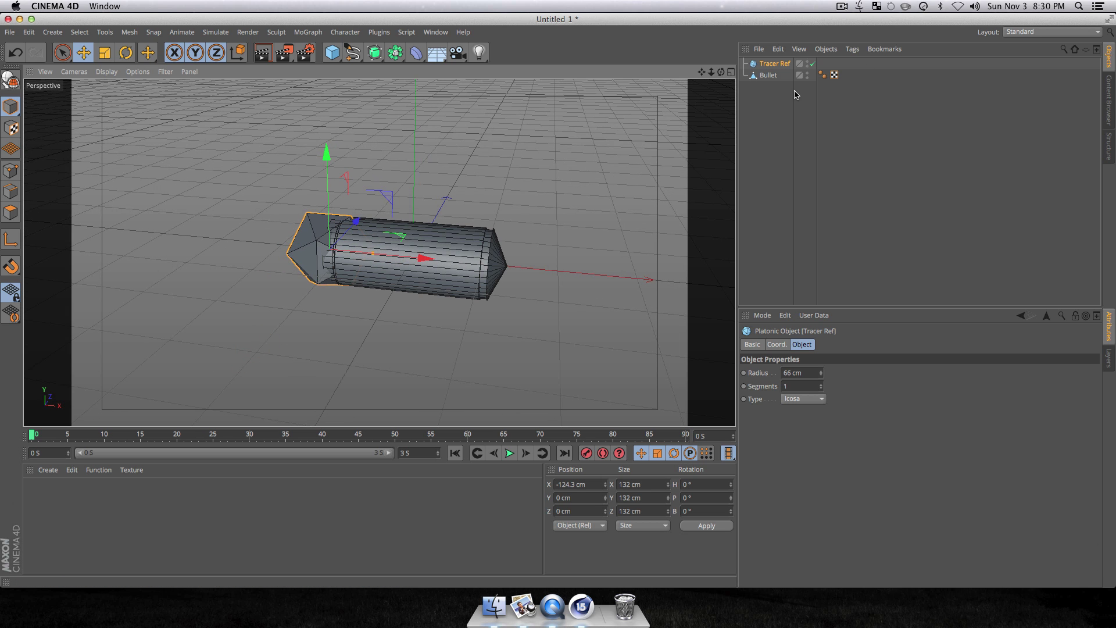
# - Hide Tracer Ref in both the editor and the renderer, and render the view to check it
pyautogui.press('alt')
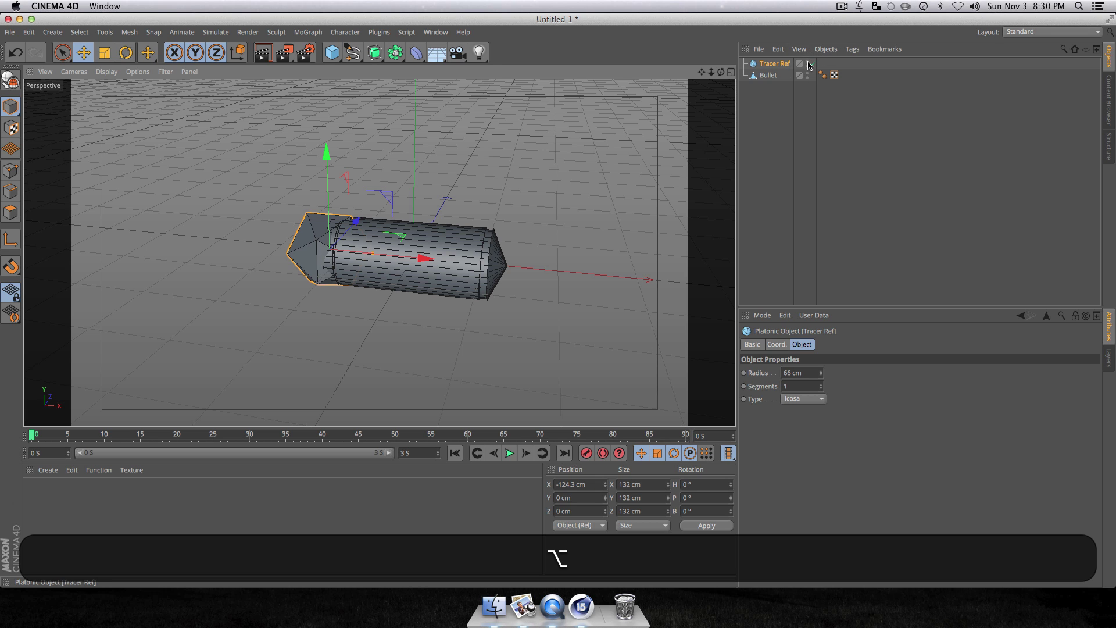
pyautogui.keyDown('alt'); pyautogui.click(809, 64); pyautogui.keyUp('alt')
pyautogui.keyDown('alt'); pyautogui.click(809, 64); pyautogui.keyUp('alt')
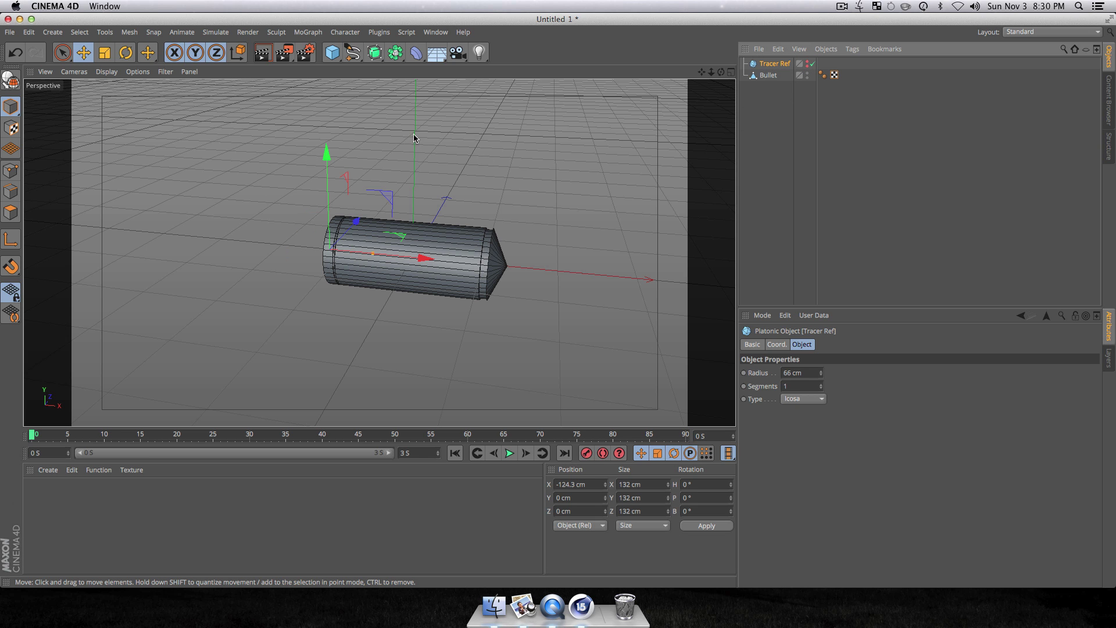
pyautogui.press('super+r')
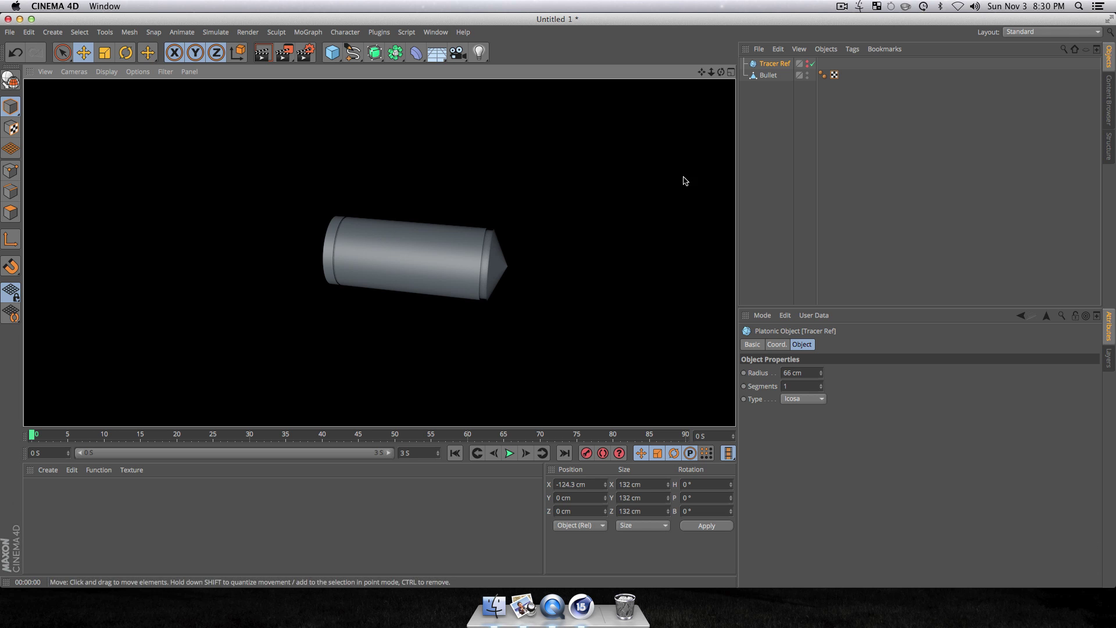
# - Make Tracer Ref a child of the Bullet object and clear the selection
pyautogui.click(777, 130)
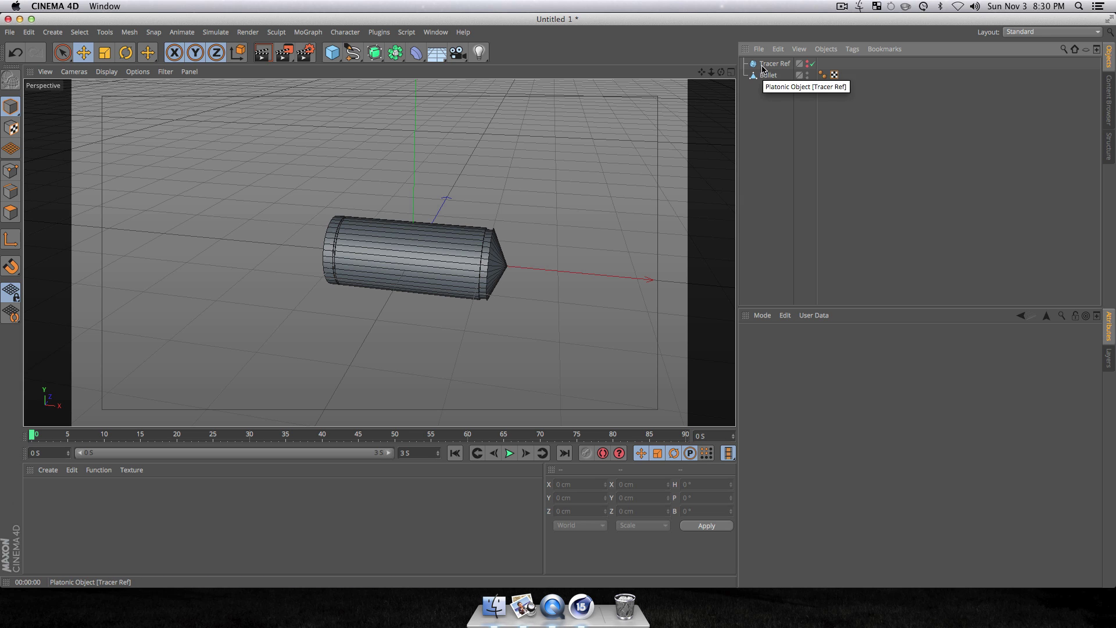
pyautogui.moveTo(775, 64); pyautogui.dragTo(776, 77)
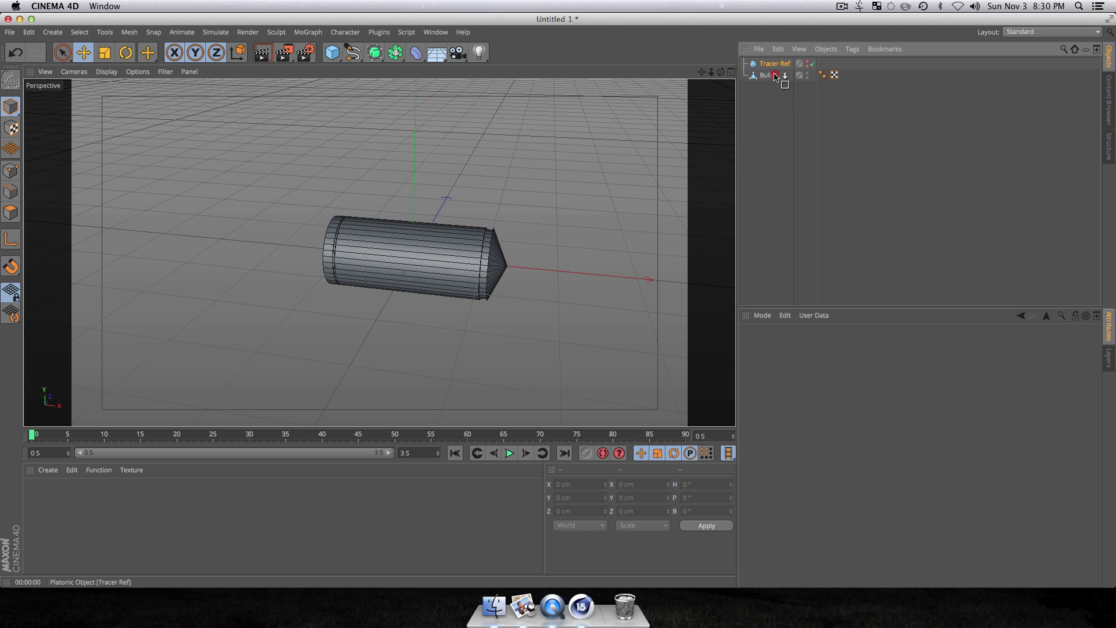
pyautogui.click(766, 147)
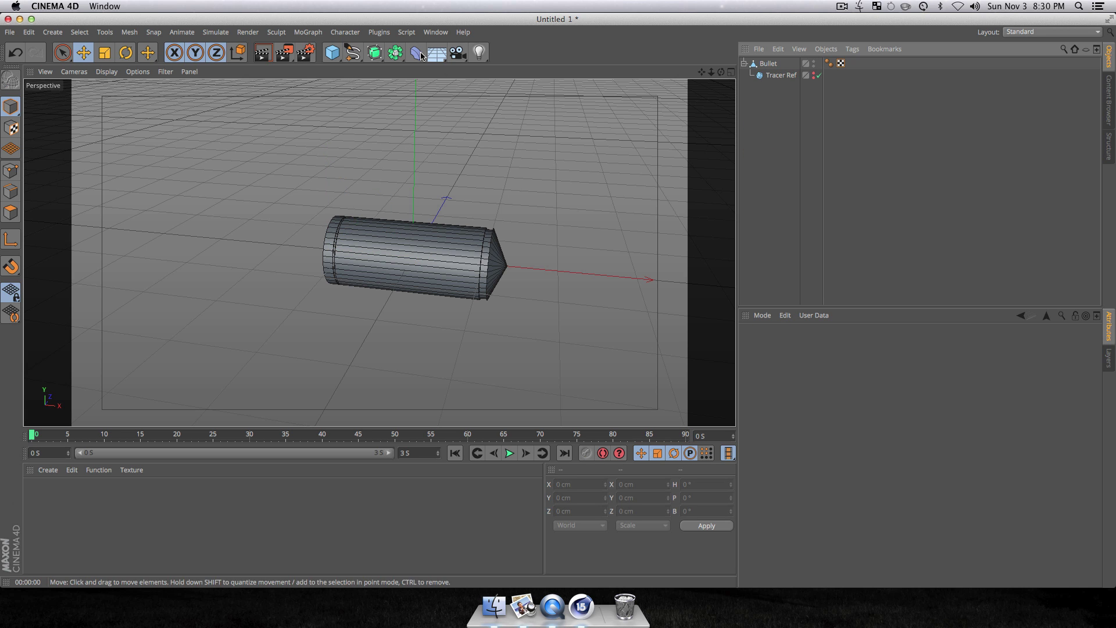
# - Add one camera from the close view of the bullet and a second camera from a distant view behind it
pyautogui.click(458, 53)
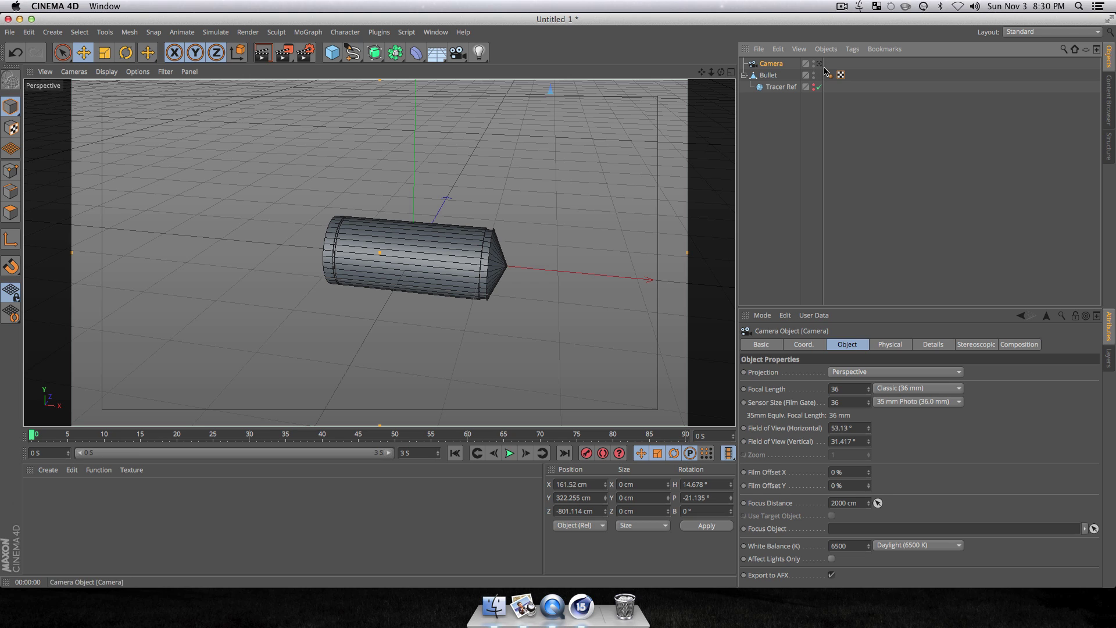
pyautogui.press('3')
pyautogui.moveTo(515, 237); pyautogui.dragTo(384, 193)
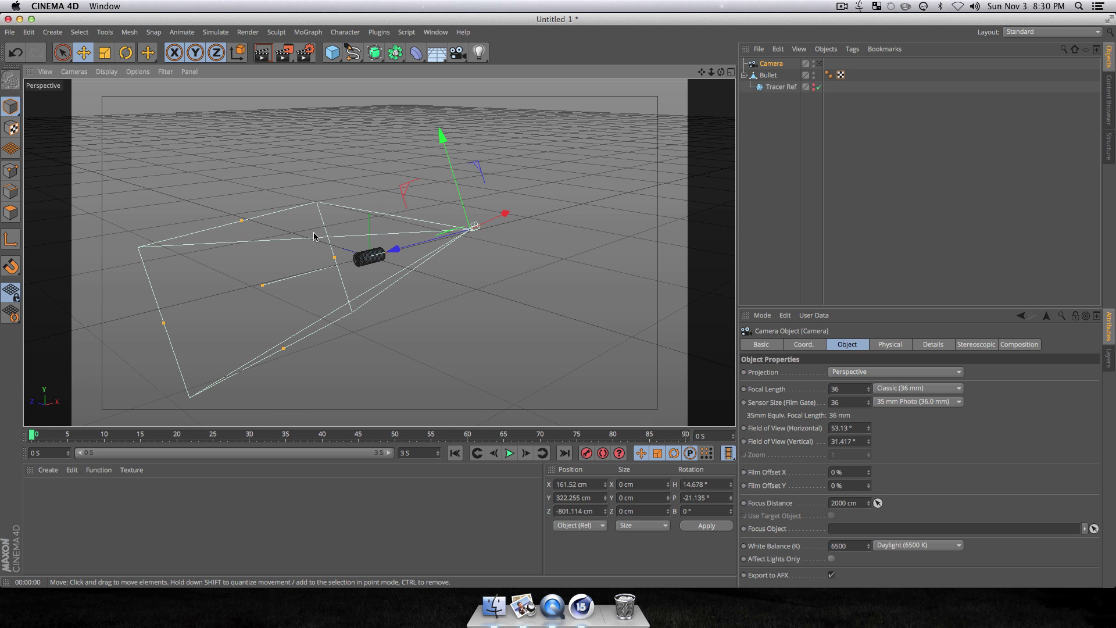
pyautogui.click(460, 56)
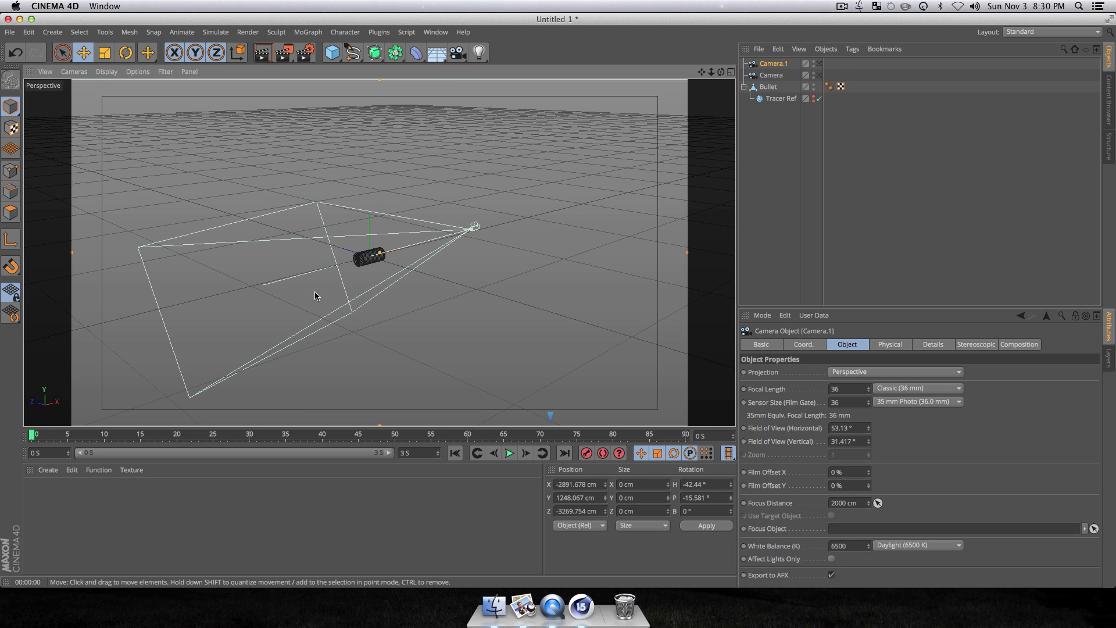
# - Undo the addition of the second camera and look through the remaining camera
pyautogui.moveTo(519, 287); pyautogui.dragTo(366, 286)
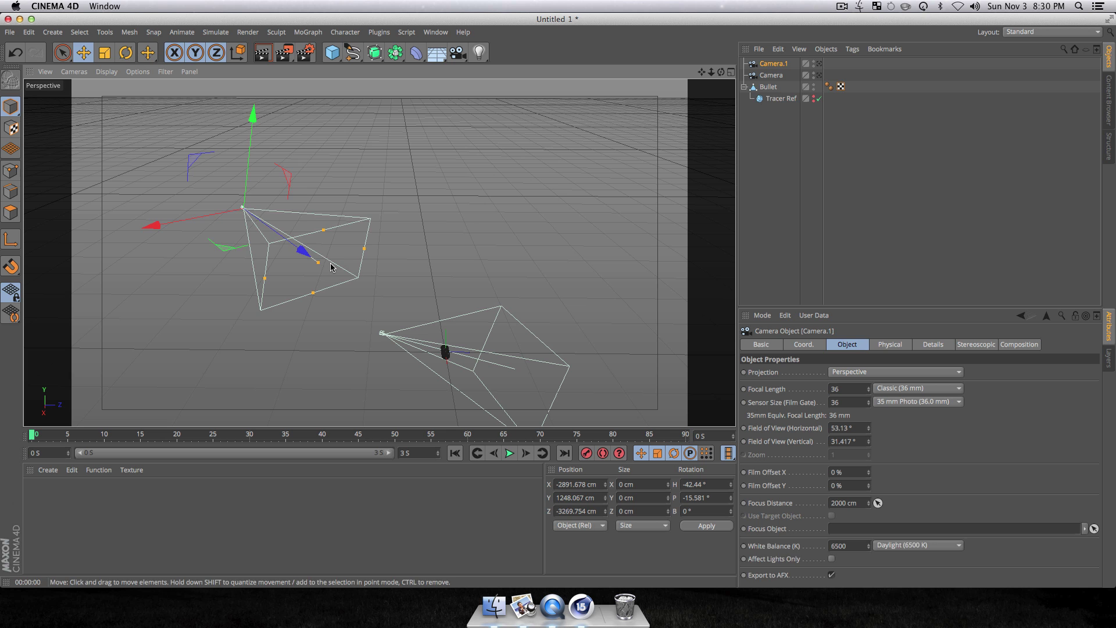
pyautogui.press('super+z')
pyautogui.moveTo(414, 342); pyautogui.dragTo(597, 352)
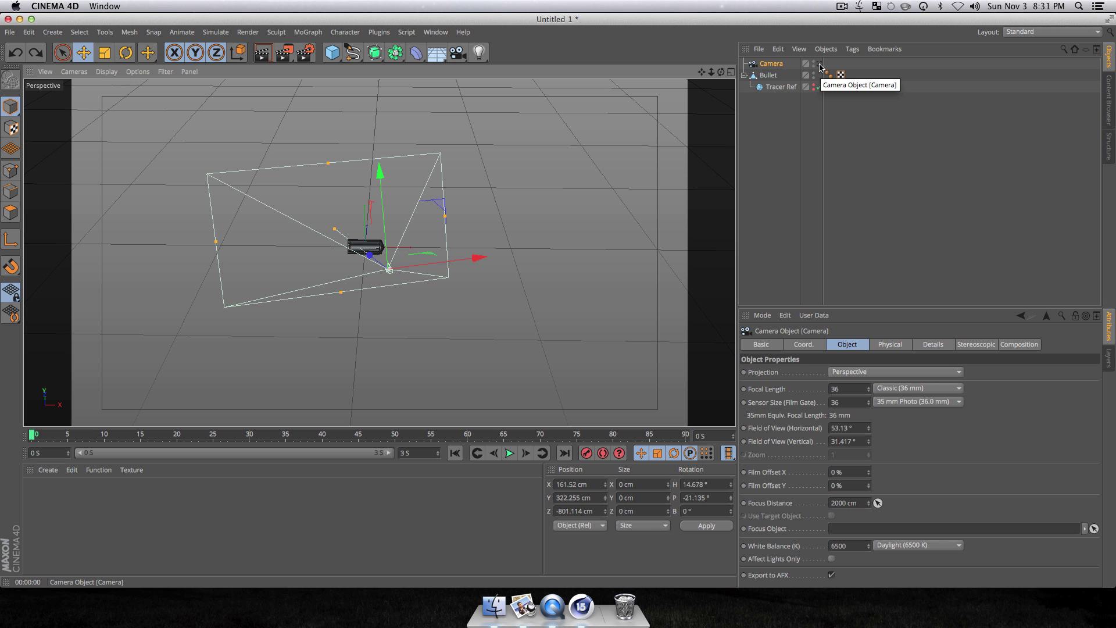
pyautogui.click(819, 64)
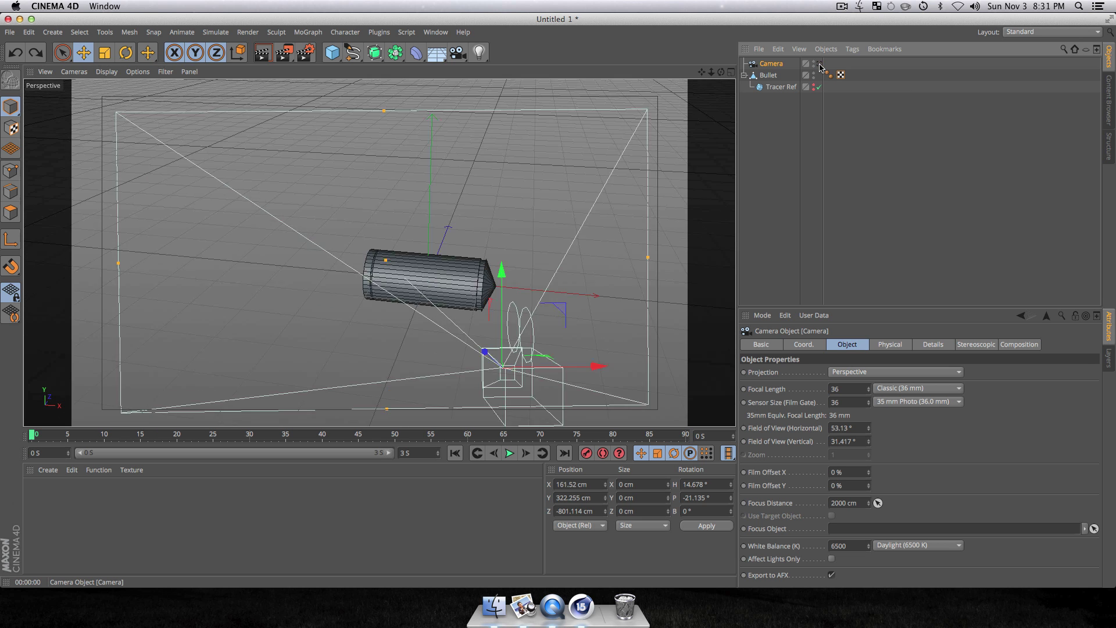
# - Set the camera's heading and pitch rotation to 0°
pyautogui.click(816, 343)
pyautogui.click(937, 373)
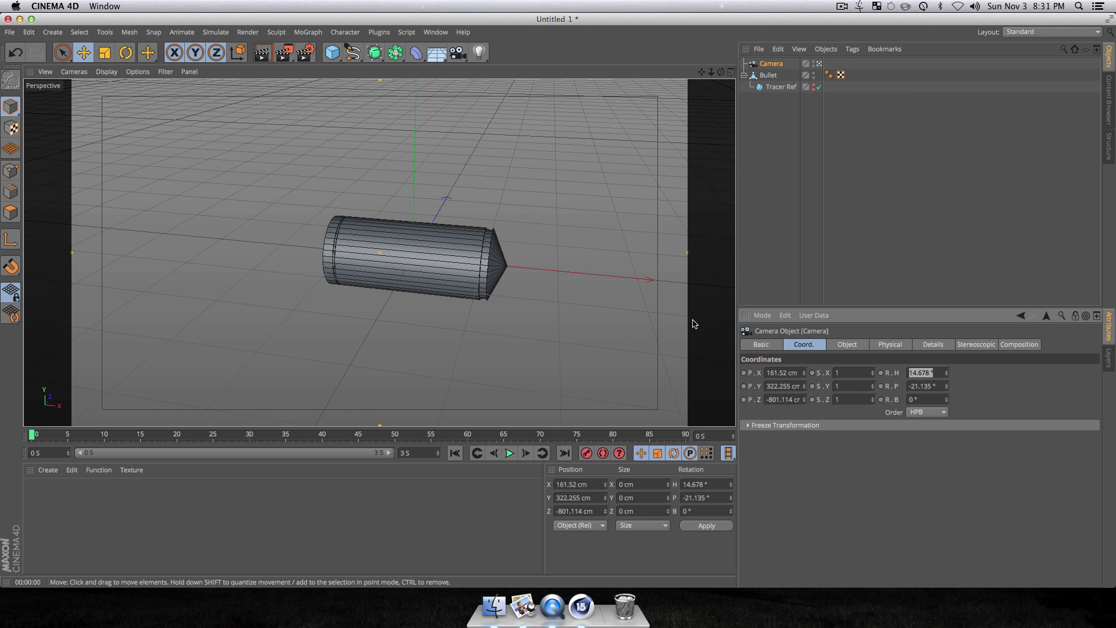
pyautogui.write('0')
pyautogui.press('Tab')
pyautogui.write('0')
pyautogui.press('Tab')
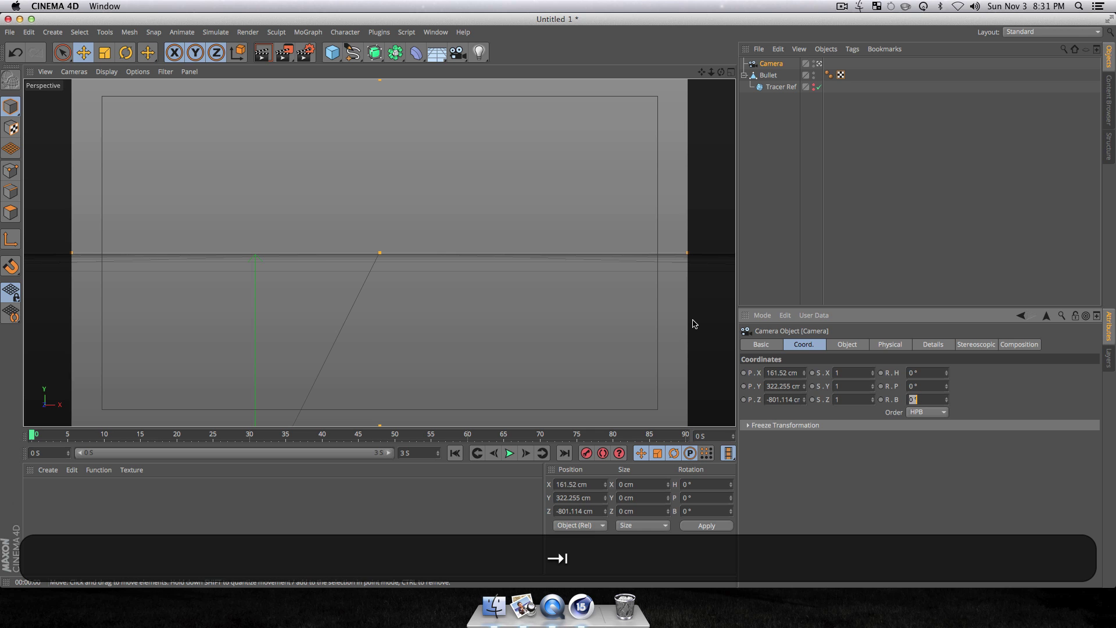
pyautogui.press('super+z')
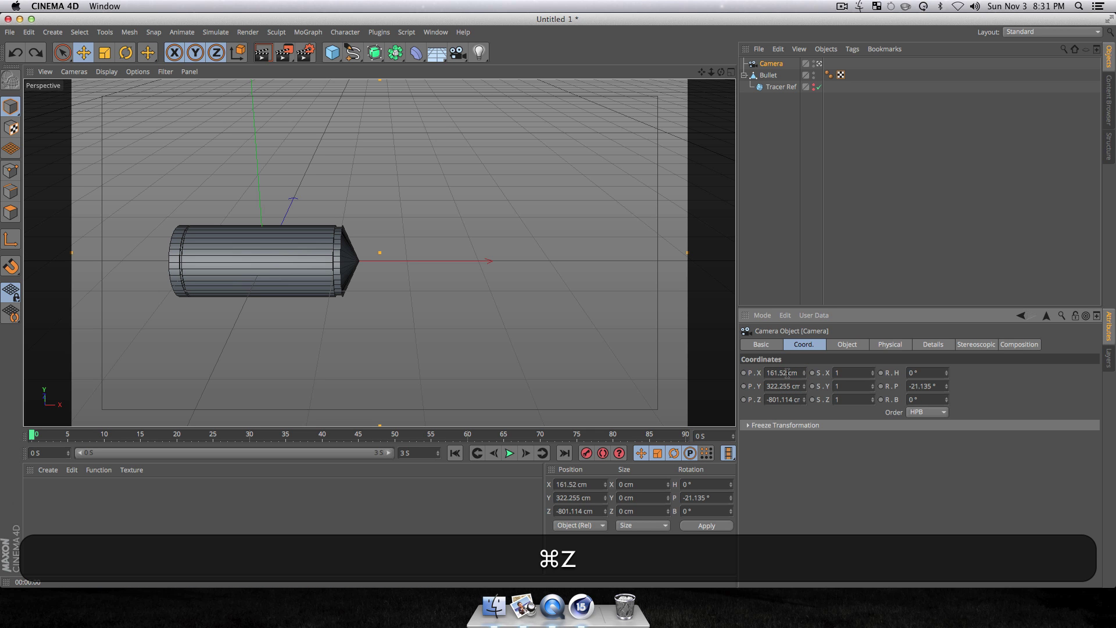
pyautogui.click(929, 386)
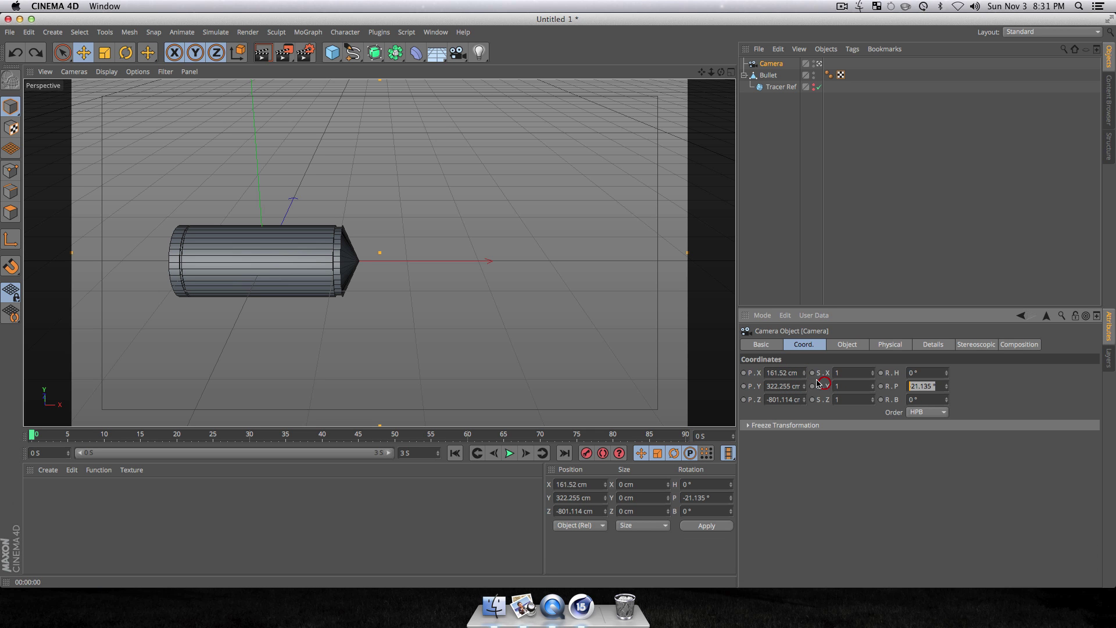
pyautogui.write('0')
pyautogui.press('Tab')
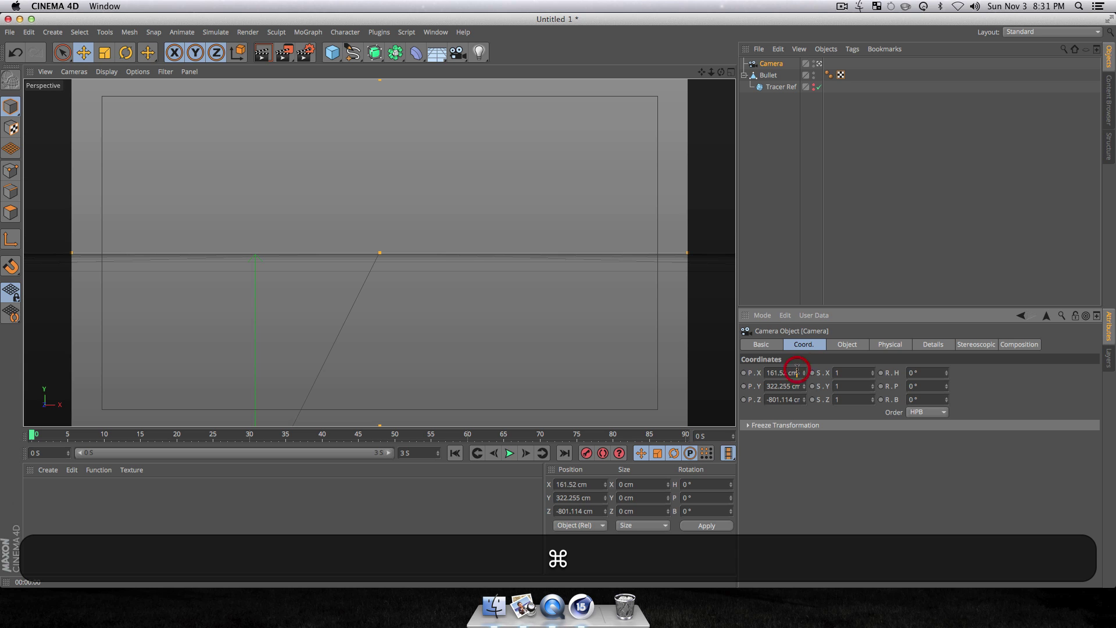
pyautogui.press('super+z')
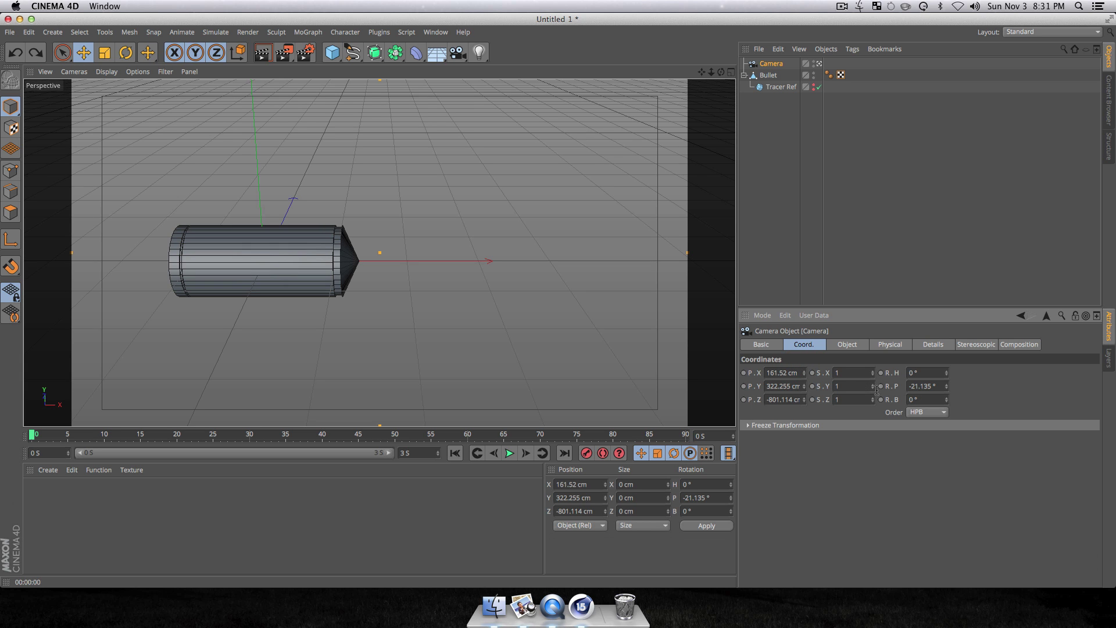
# - Set the camera's pitch rotation back to 0°
pyautogui.click(938, 385)
pyautogui.write('0')
pyautogui.press('Return')
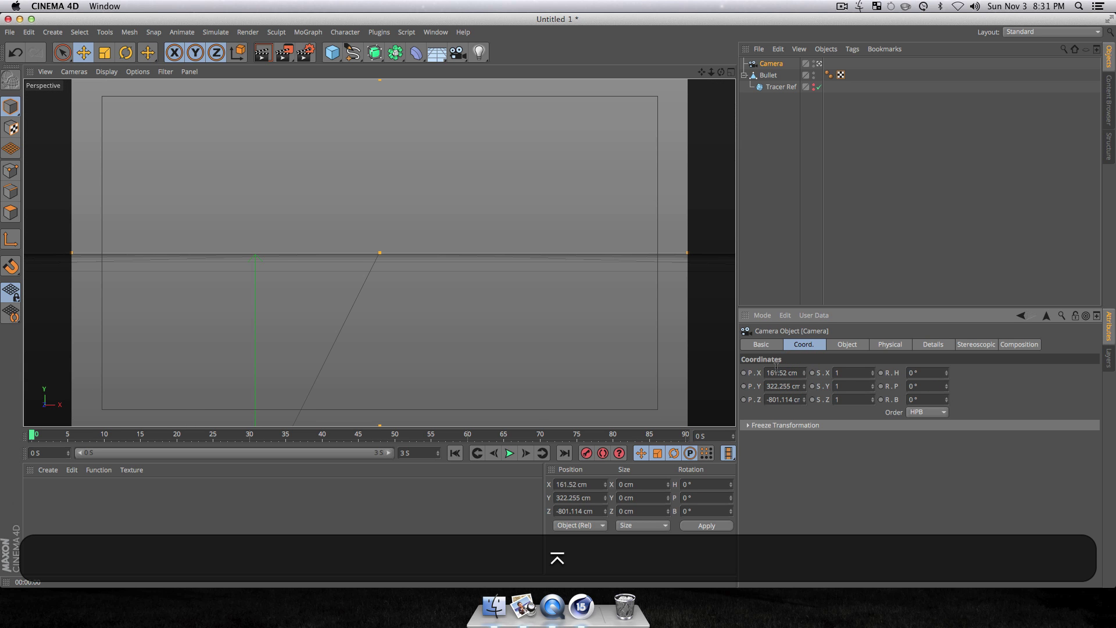
# - Position the camera at X 0 cm, Y 76 cm and Z about -993 cm, and clear the selection
pyautogui.click(767, 372)
pyautogui.write('0')
pyautogui.press('Tab')
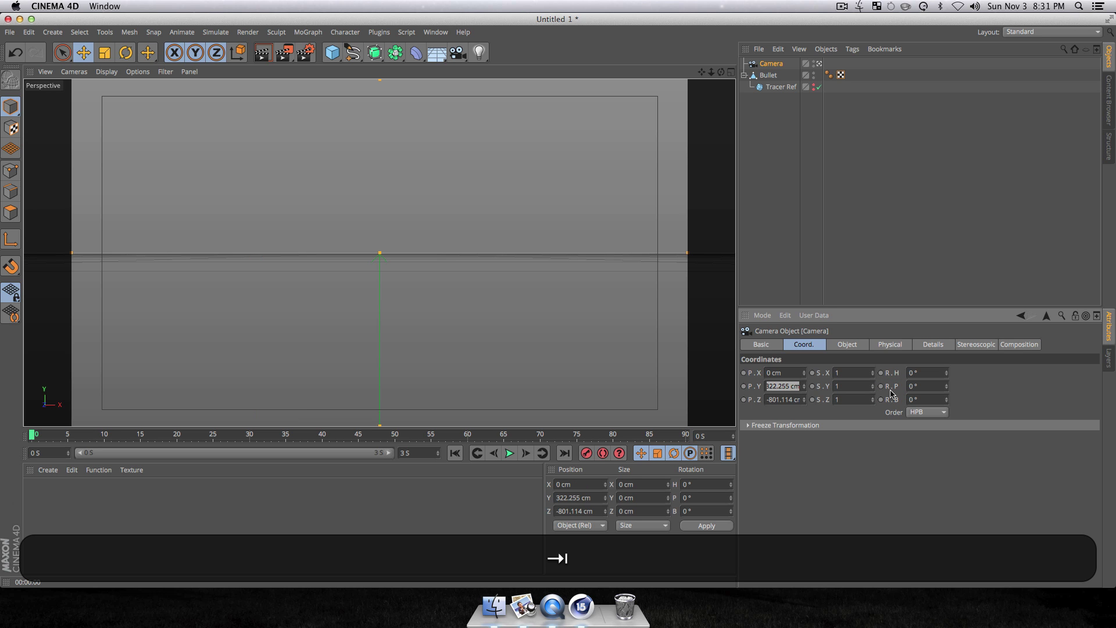
pyautogui.write('0')
pyautogui.press('Tab')
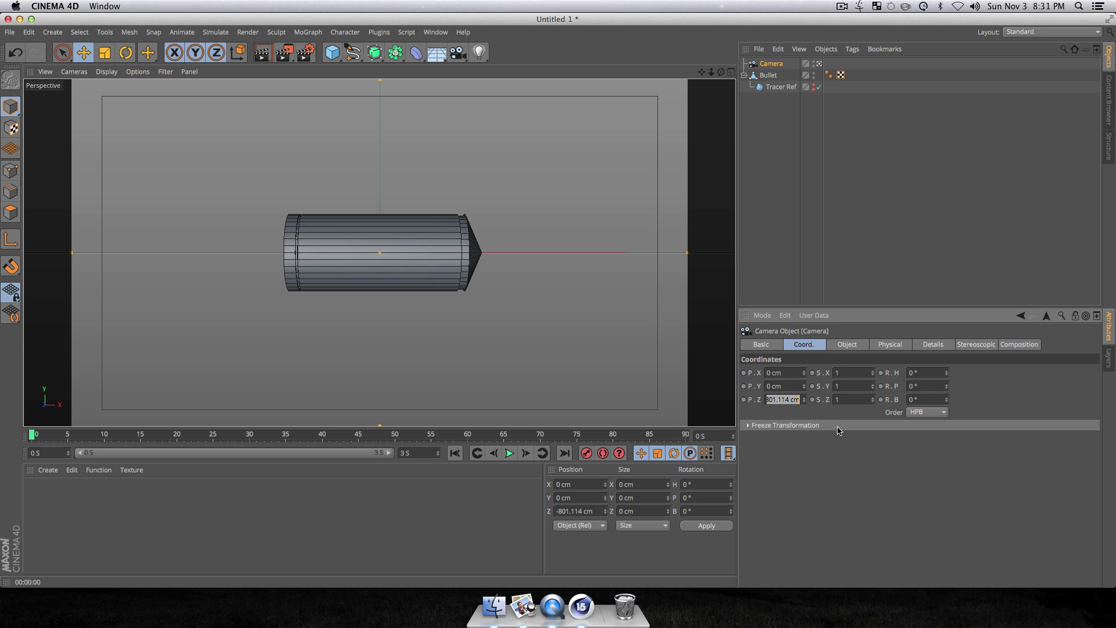
pyautogui.moveTo(807, 401); pyautogui.dragTo(805, 376)
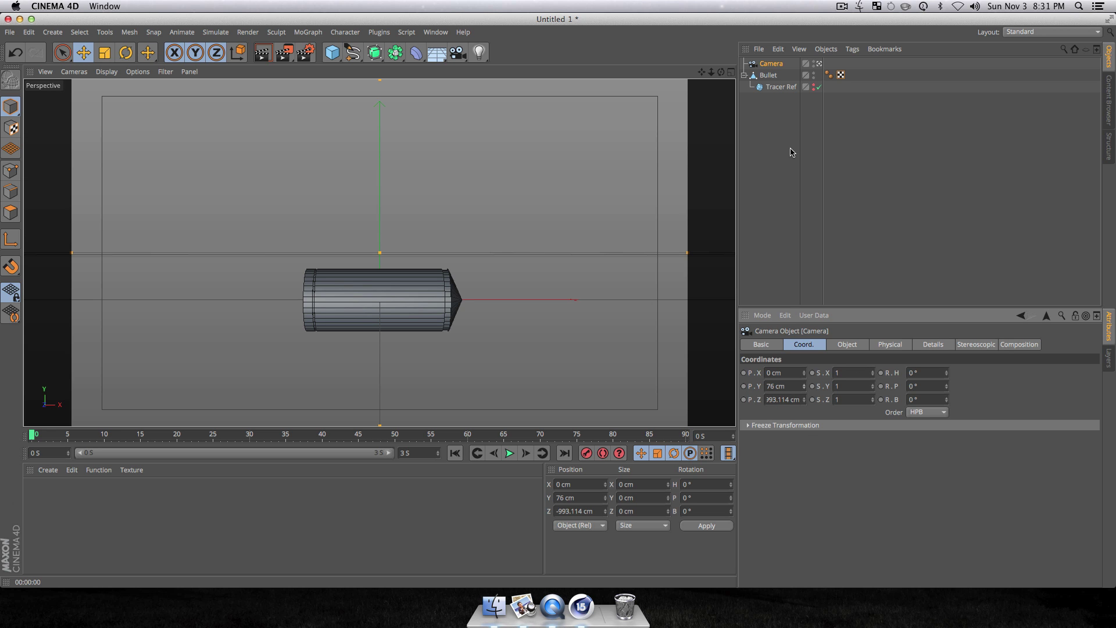
pyautogui.click(782, 111)
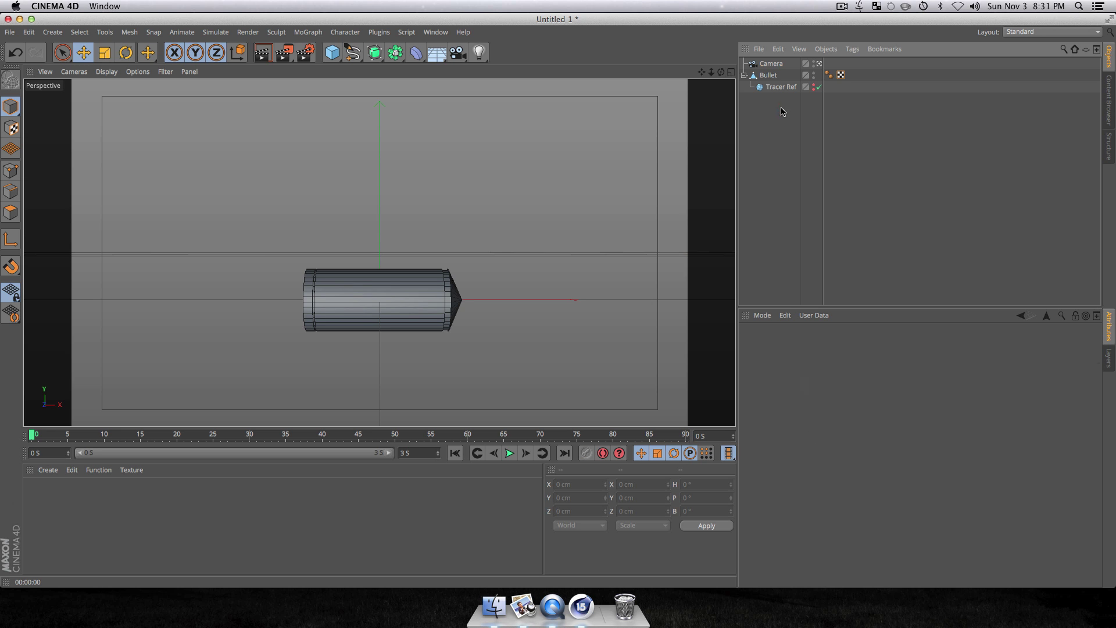
# - Add a Protection tag to the camera and test that the view is locked against navigation
pyautogui.rightClick(765, 65)
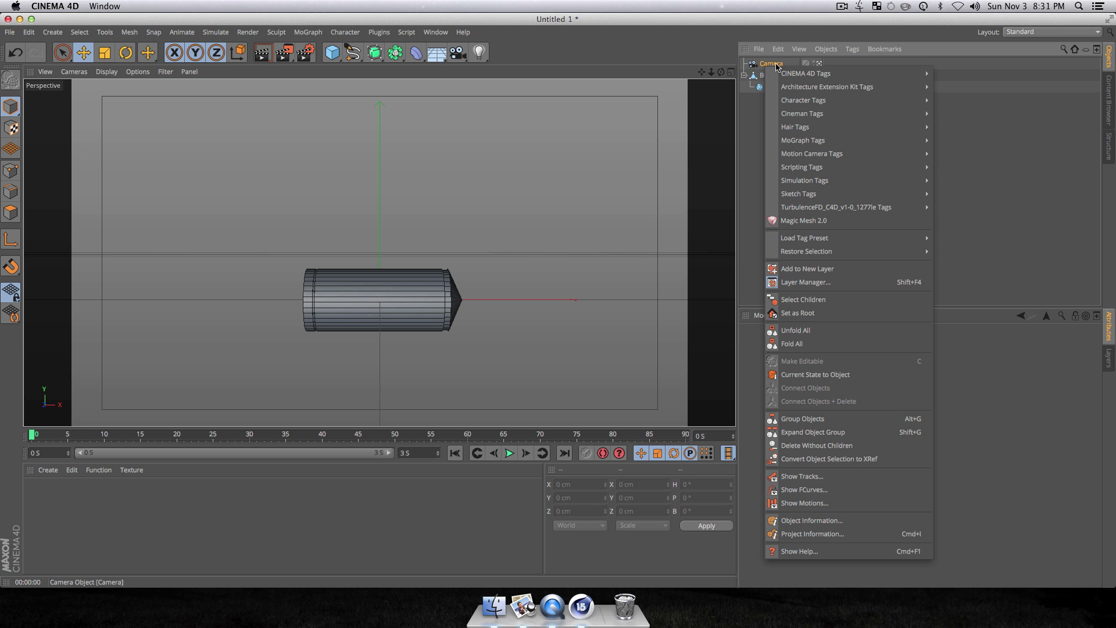
pyautogui.moveTo(804, 78)
pyautogui.click(969, 247)
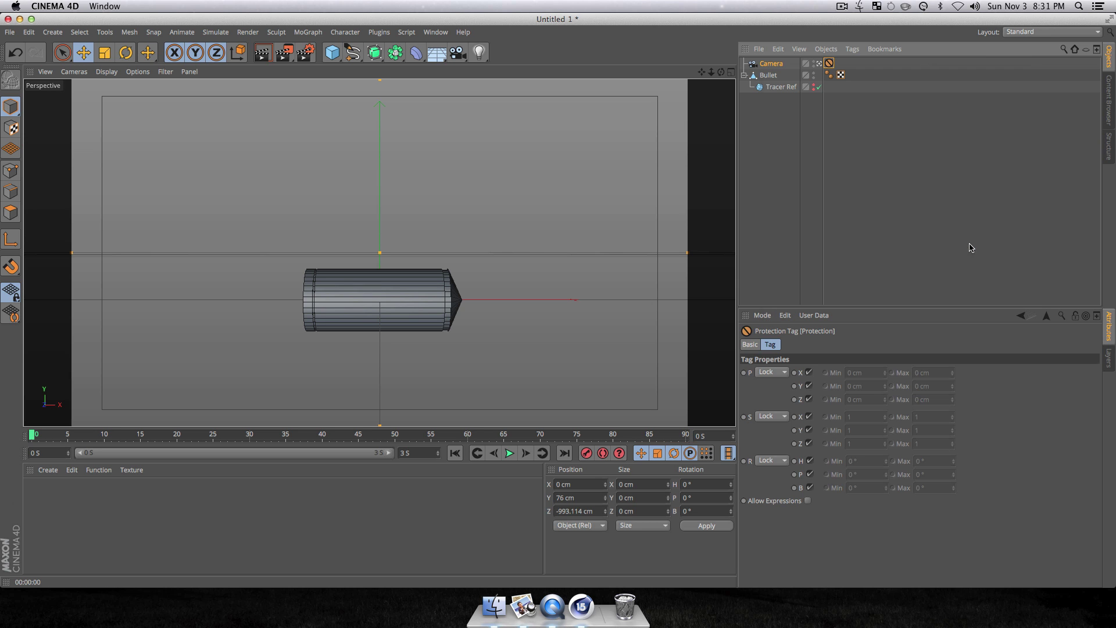
pyautogui.click(805, 119)
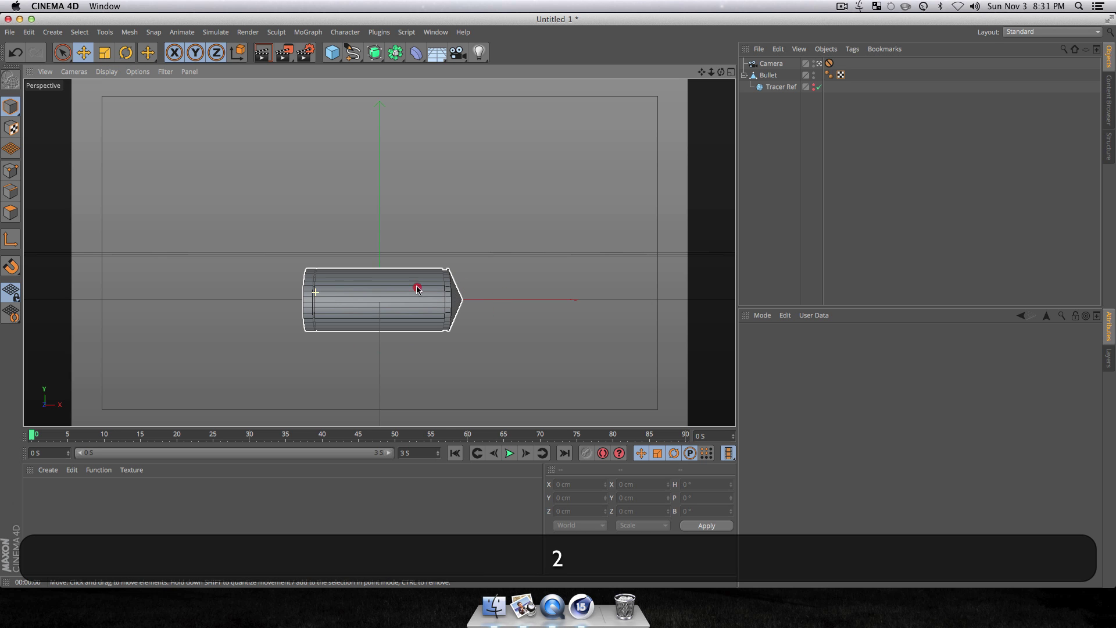
pyautogui.press('3')
pyautogui.click(431, 374)
pyautogui.click(679, 265)
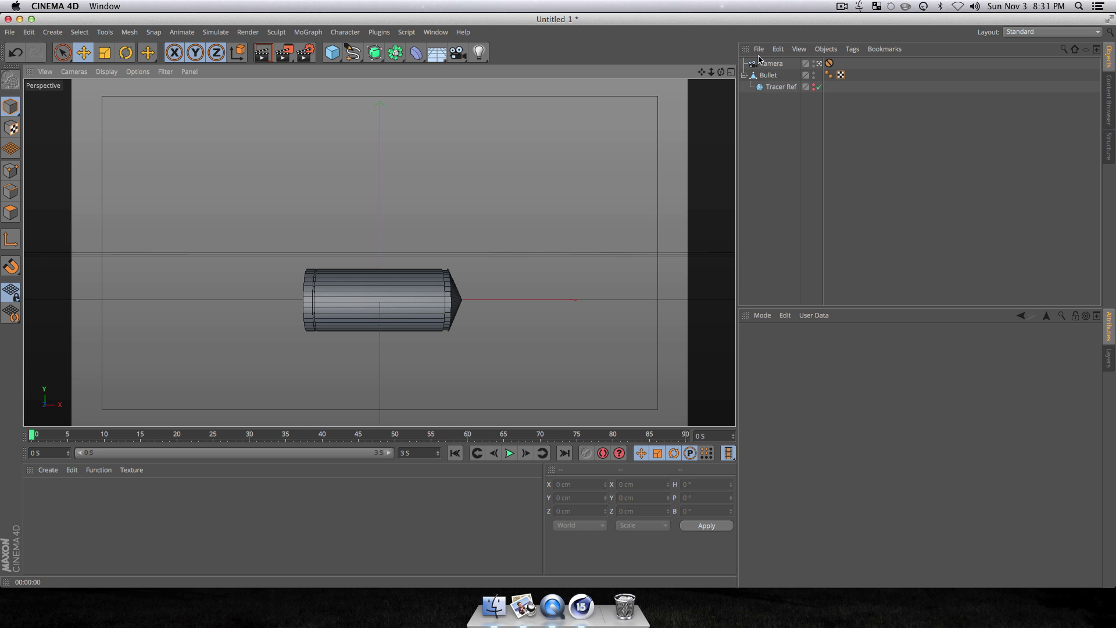
# - Select the Bullet with its child and extend the animation timeline to 5 seconds
pyautogui.click(768, 75)
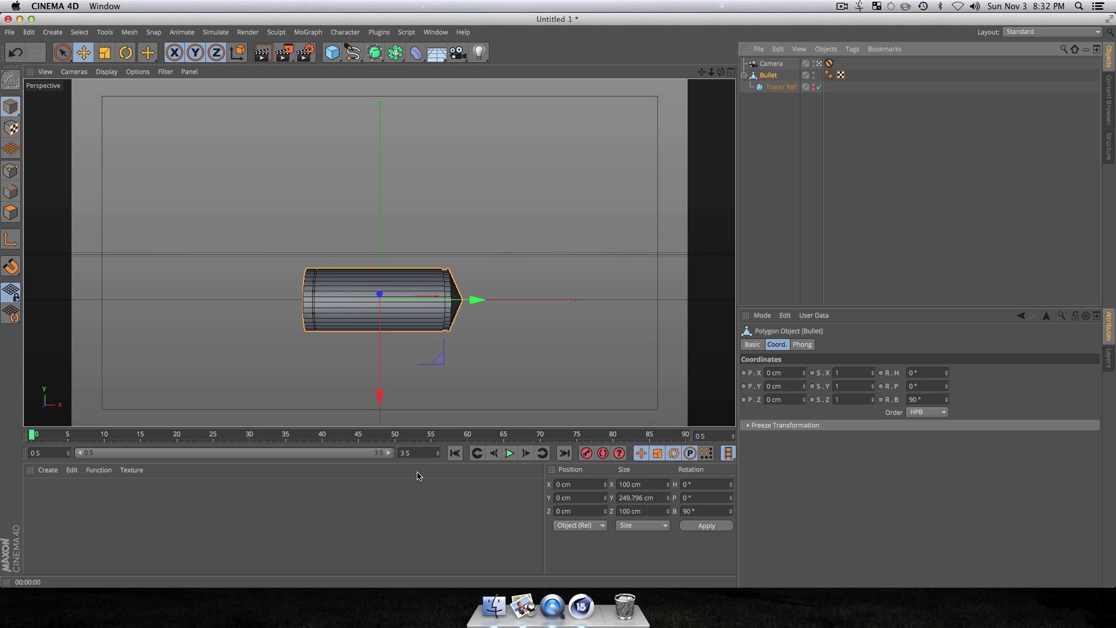
pyautogui.moveTo(419, 456); pyautogui.dragTo(366, 455)
pyautogui.write('5')
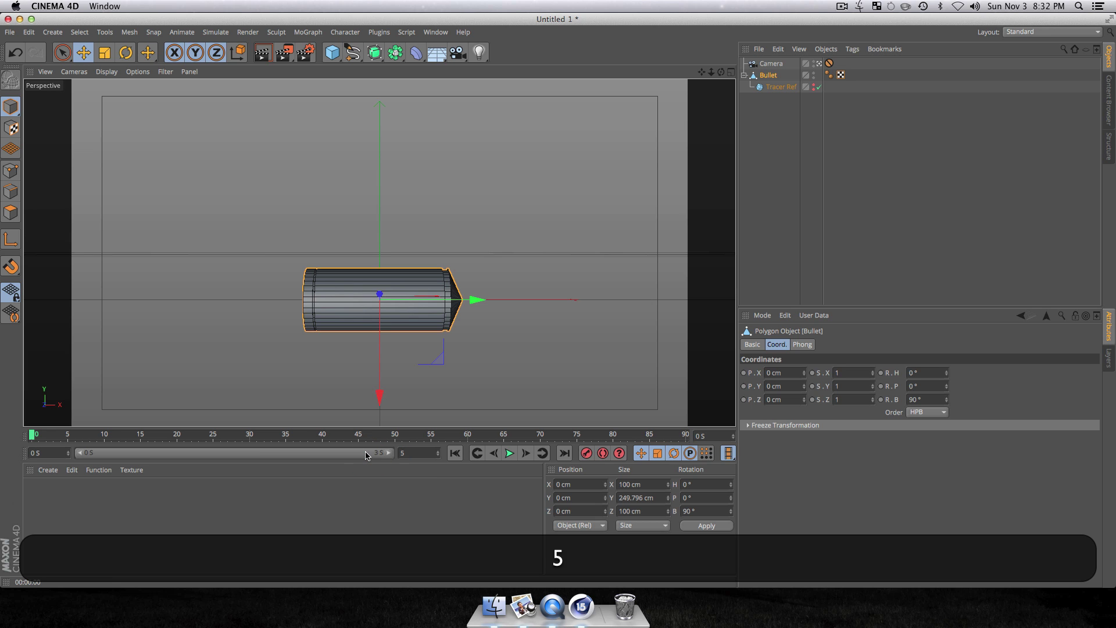
pyautogui.press('Tab')
pyautogui.click(343, 457)
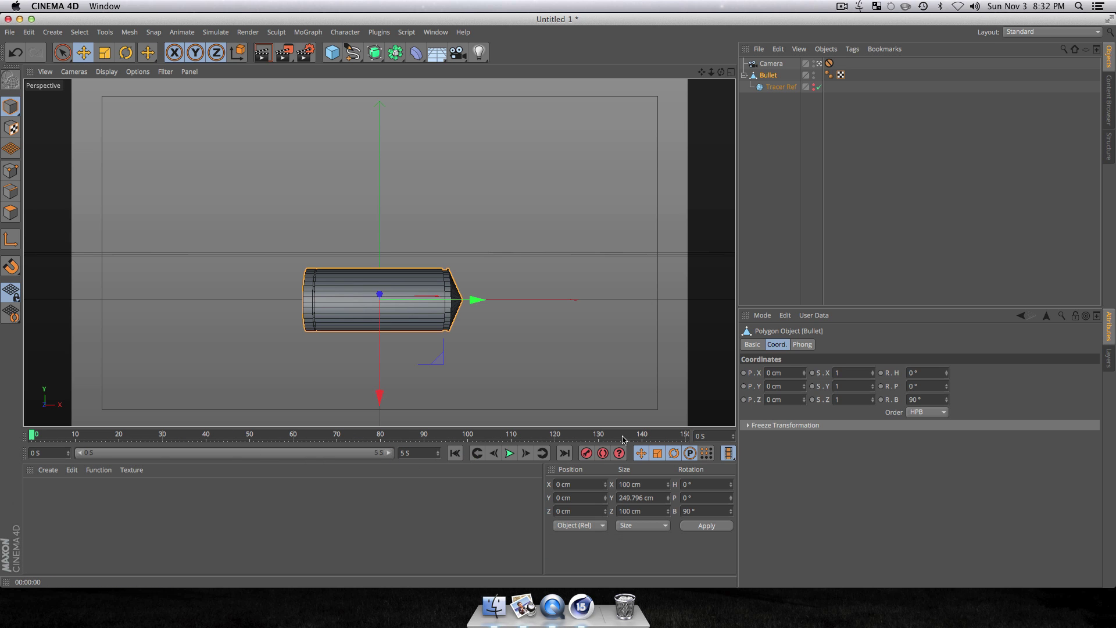
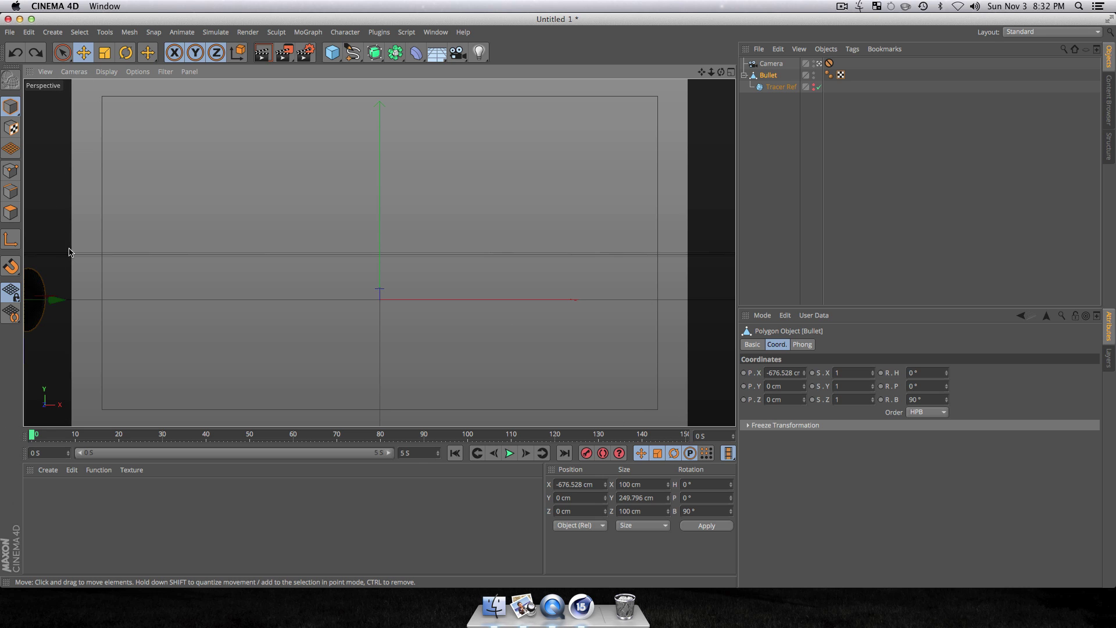
# - Review the perspective viewport's View settings for the safe frames and tinted border
pyautogui.click(763, 315)
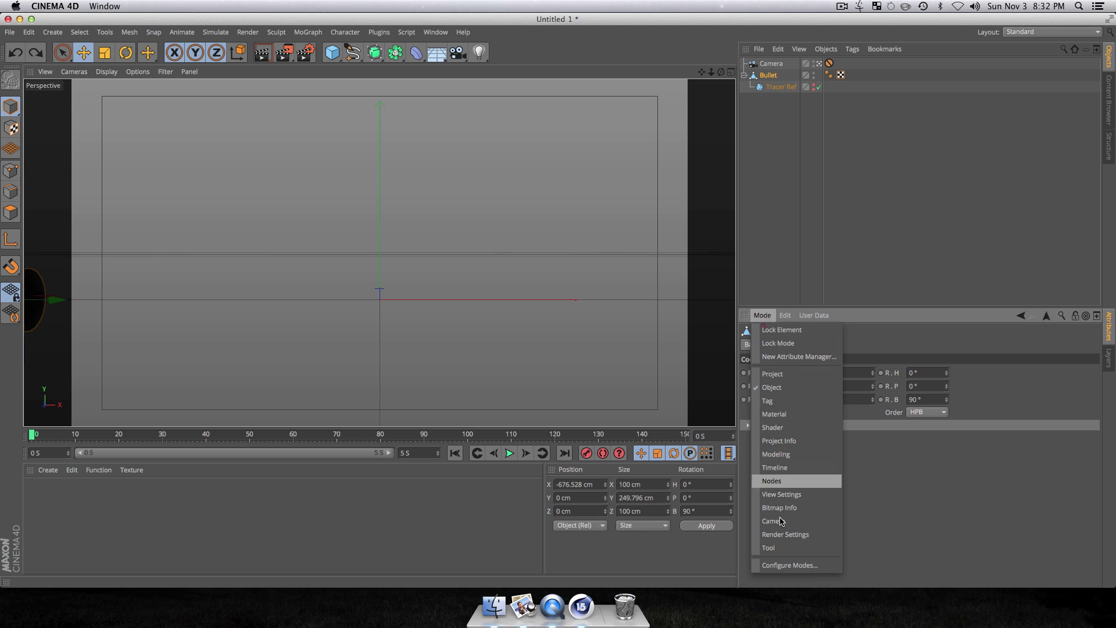
pyautogui.click(782, 497)
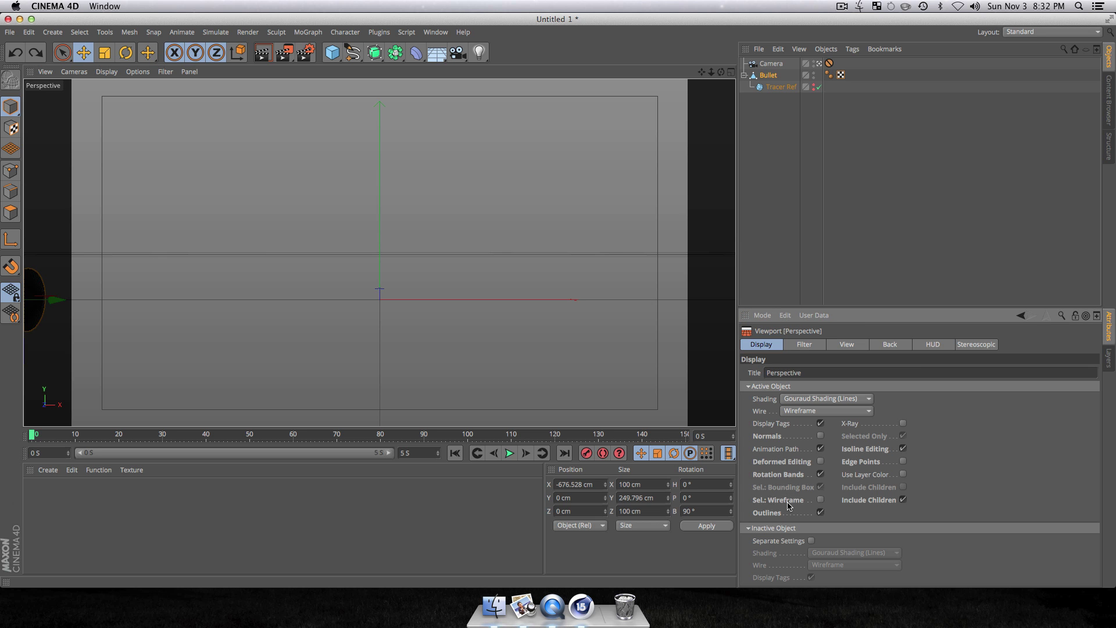
pyautogui.click(858, 348)
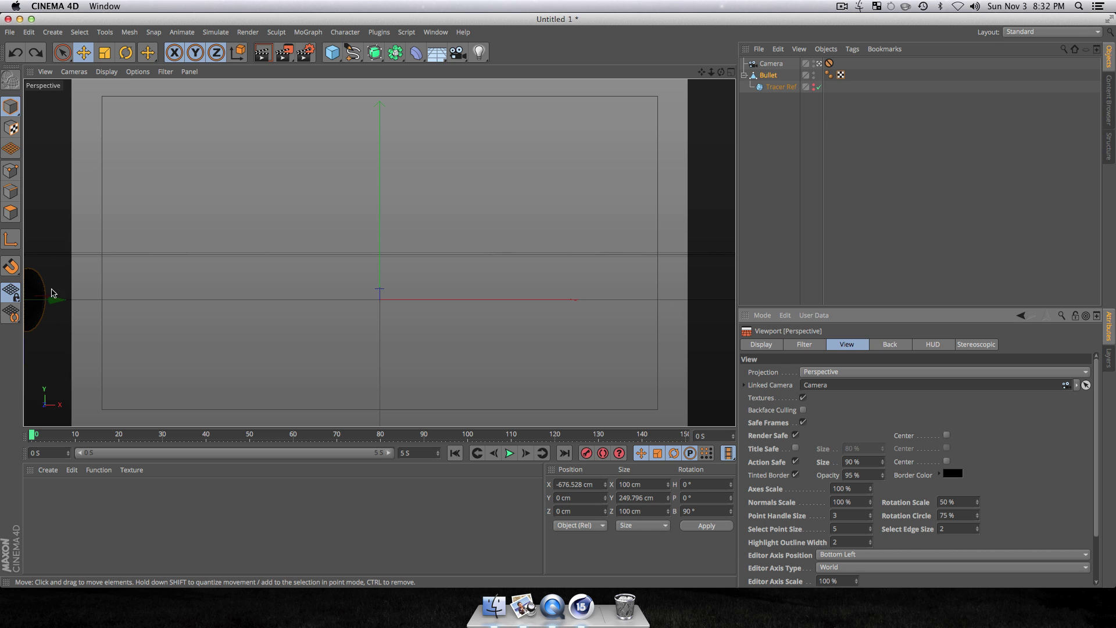
pyautogui.click(784, 233)
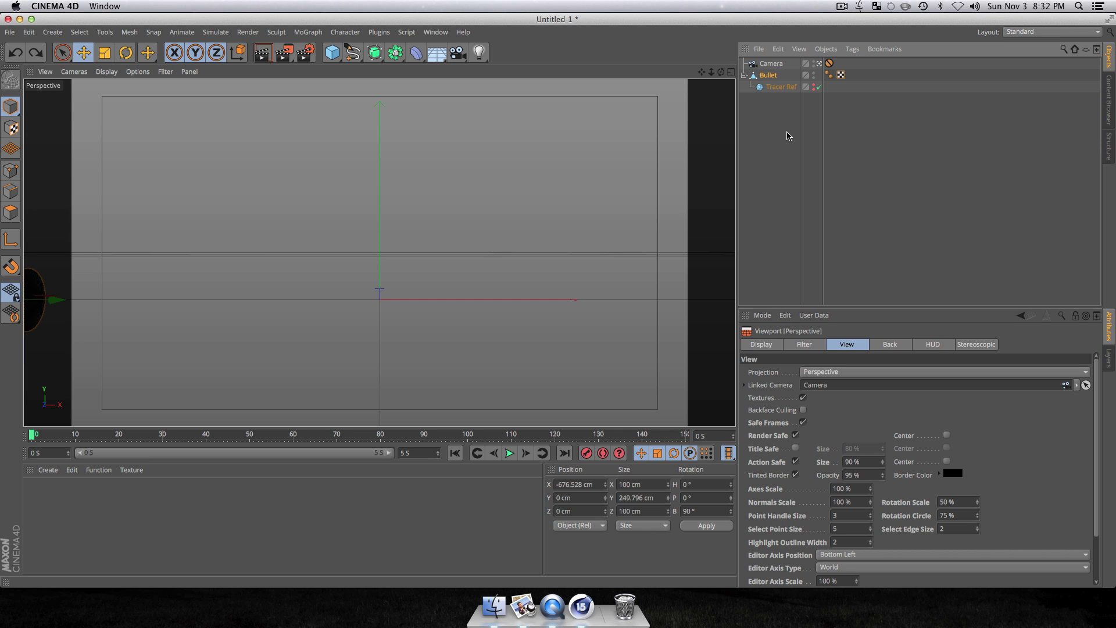
# - Record a Bullet keyframe at 0 s, move it along X to about 990 cm at 5 s, and record the second keyframe
pyautogui.click(770, 75)
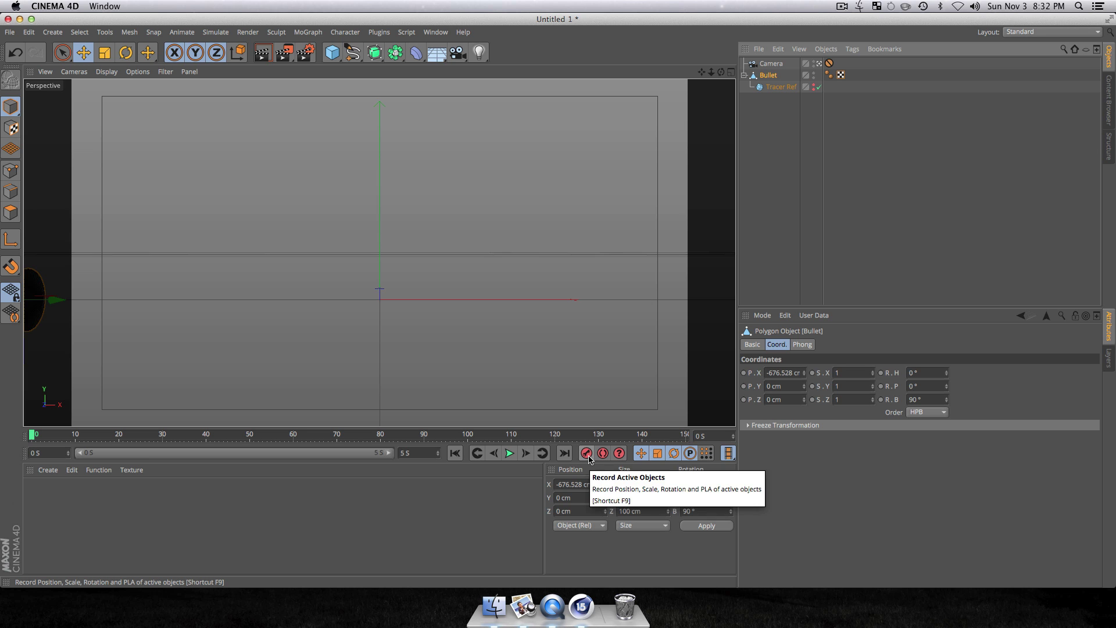
pyautogui.click(586, 454)
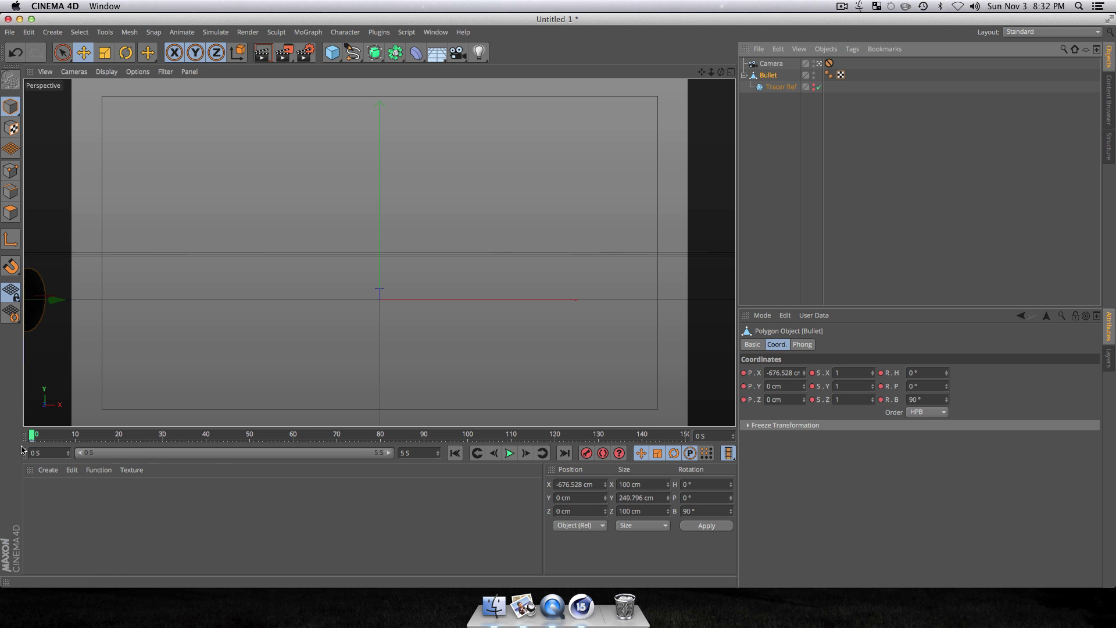
pyautogui.moveTo(32, 435); pyautogui.dragTo(690, 428)
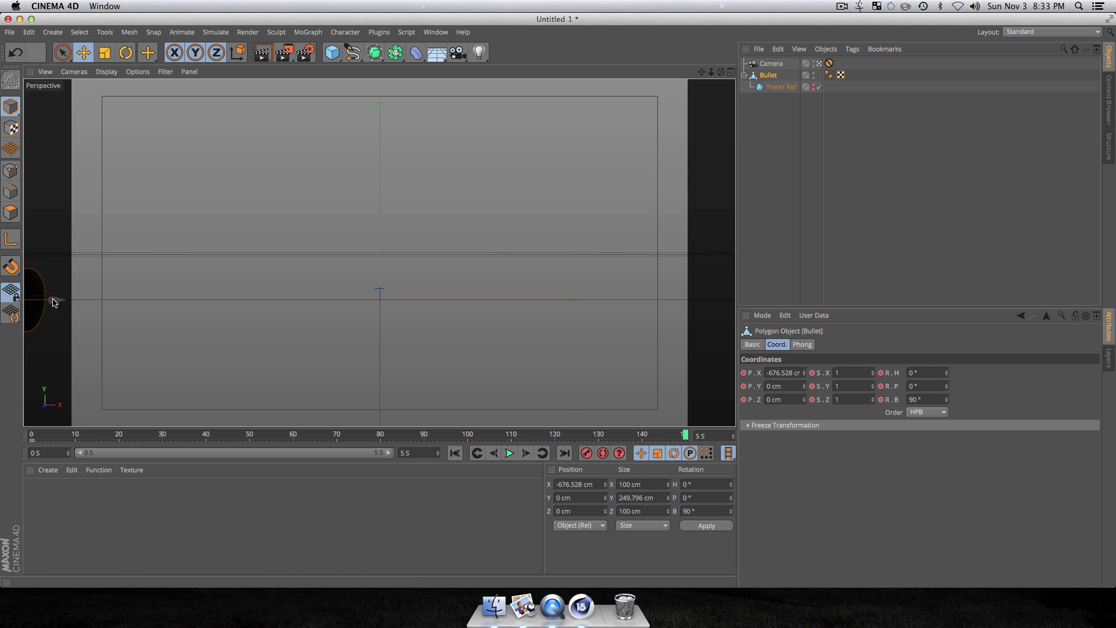
pyautogui.moveTo(53, 303); pyautogui.dragTo(735, 300)
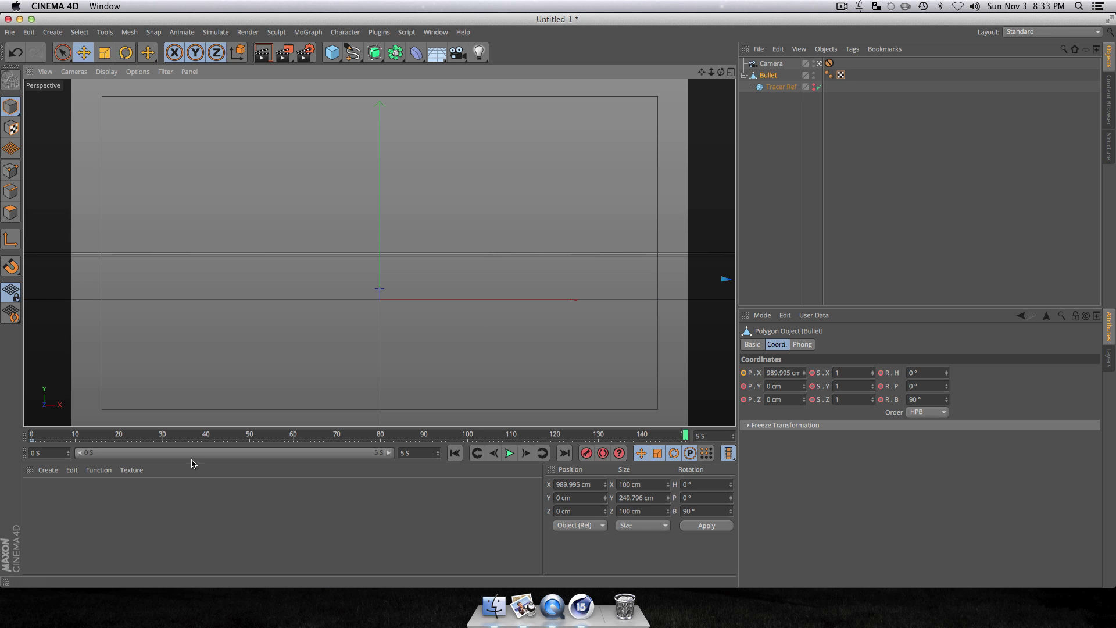
pyautogui.click(586, 453)
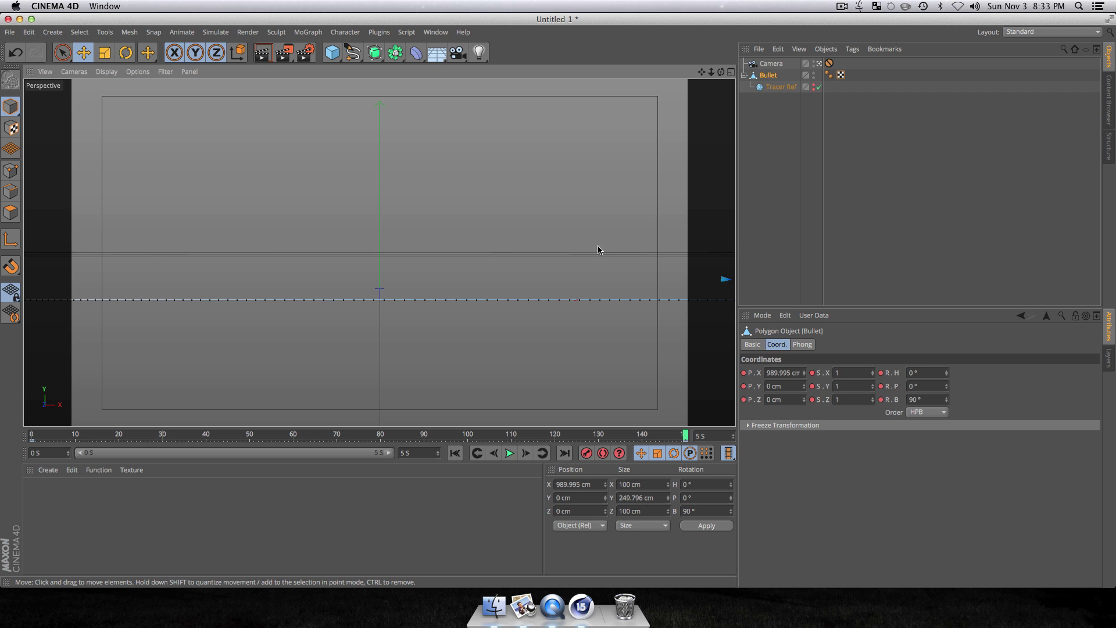
# - Play the animation from the start to check the bullet's flight across the frame
pyautogui.click(455, 454)
pyautogui.click(509, 454)
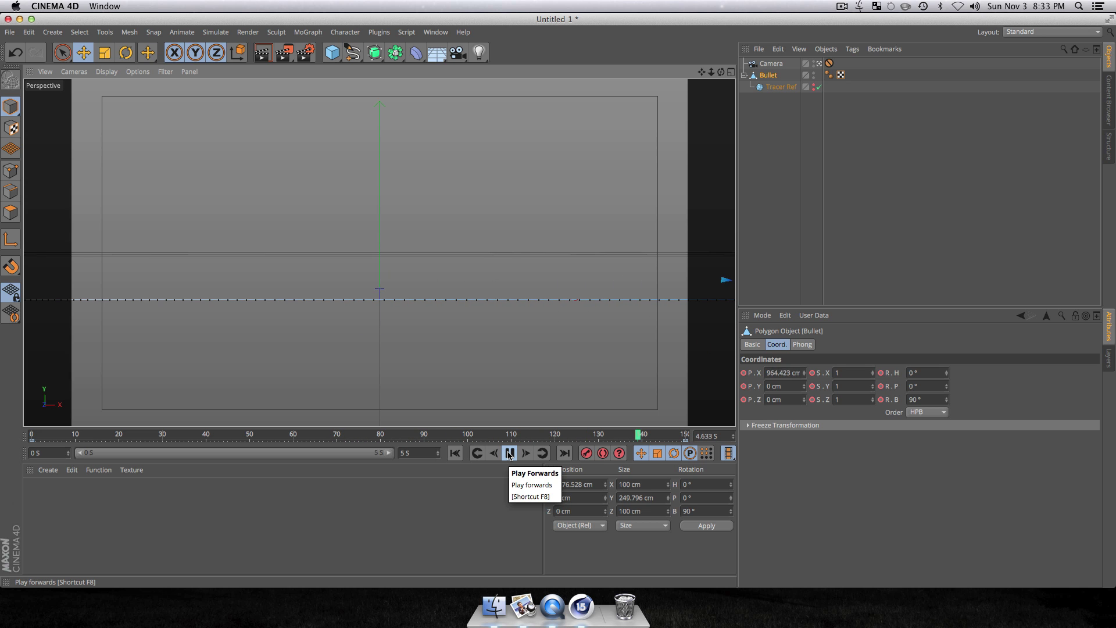
pyautogui.click(510, 453)
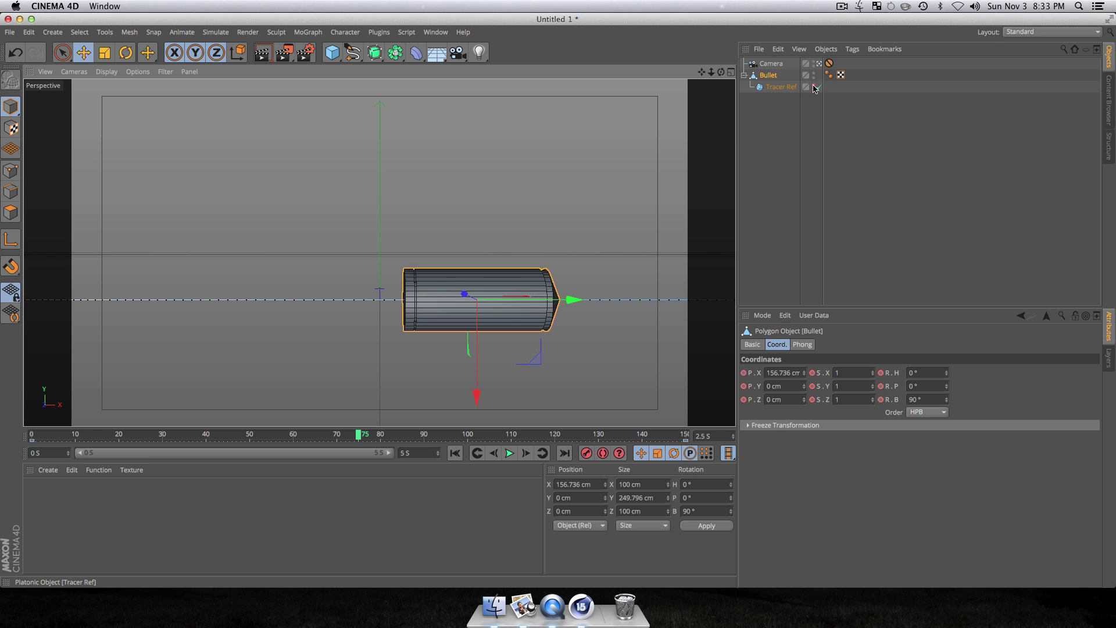
# - Restore the visibility of Tracer Ref in both the editor and the renderer
pyautogui.press('alt')
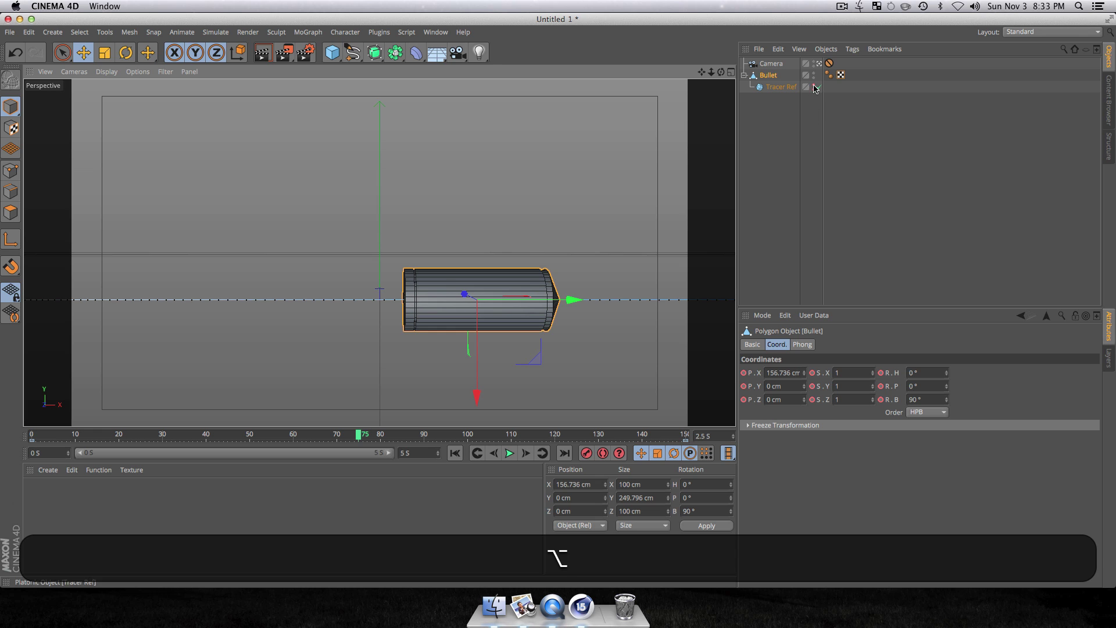
pyautogui.click(816, 87)
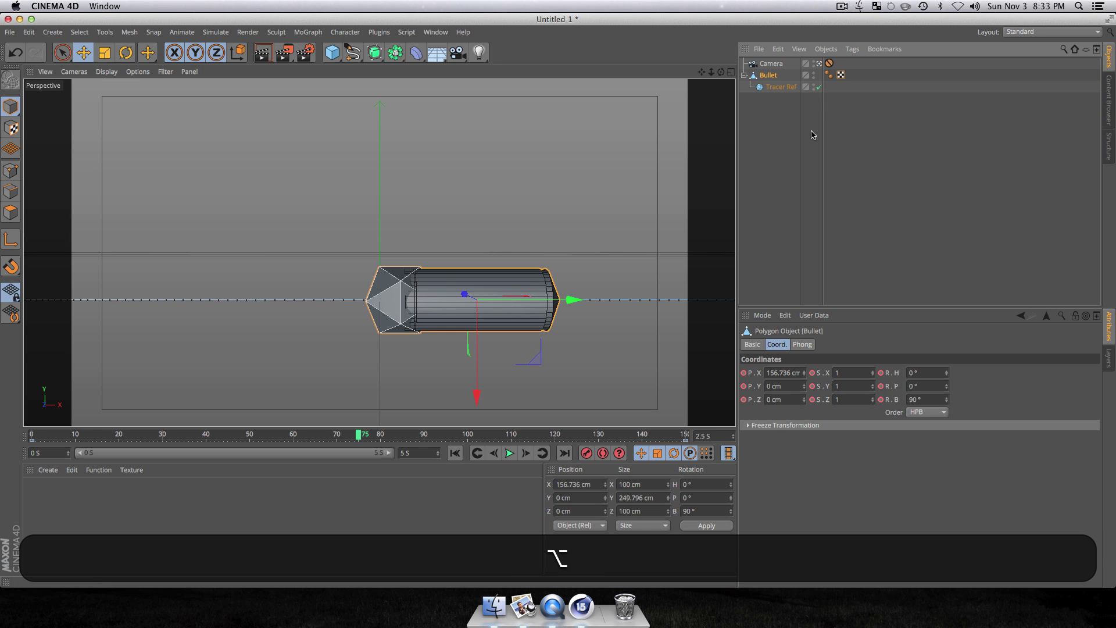
# - Hide Tracer Ref in both the editor and the renderer, leaving only the Bullet visible
pyautogui.click(815, 86)
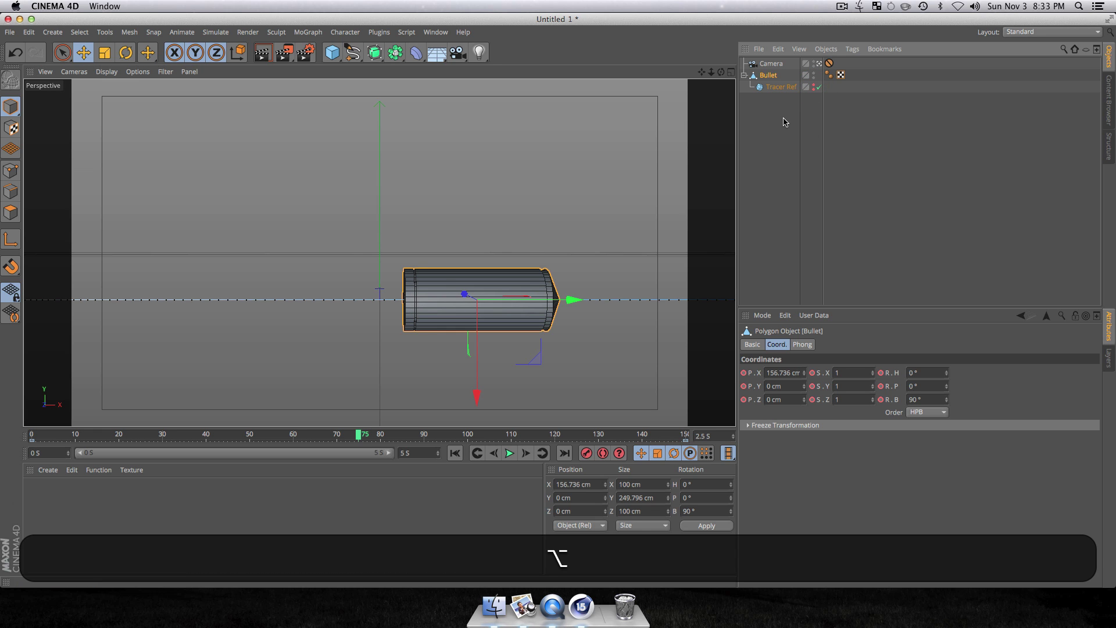
pyautogui.click(779, 115)
pyautogui.click(778, 76)
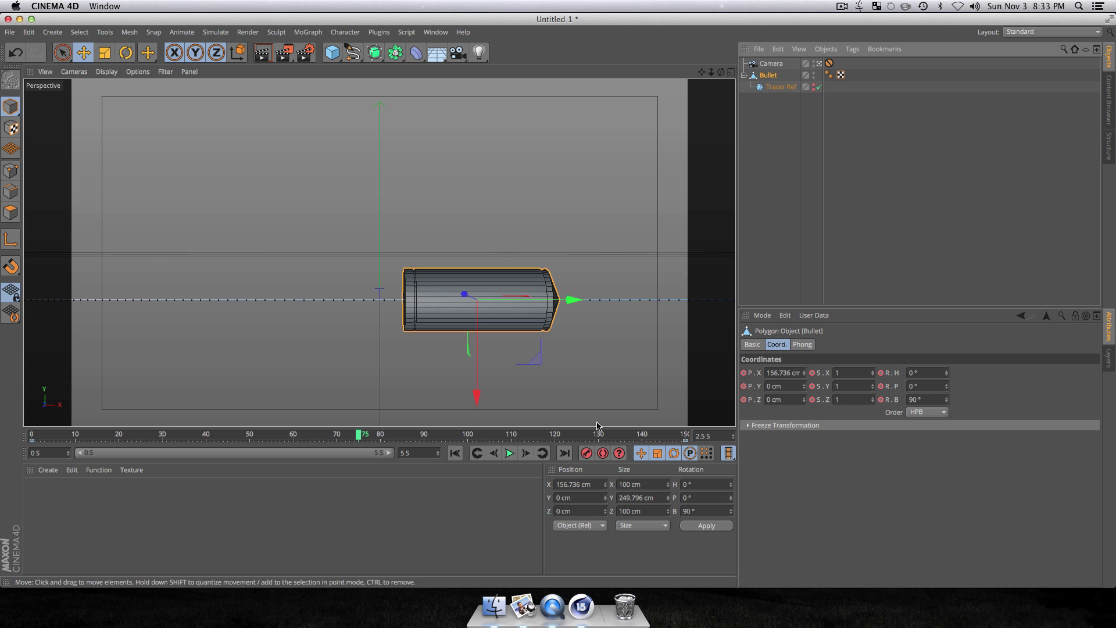
# - Play the bullet's flight from the start, stop it, and return to the first frame
pyautogui.click(474, 454)
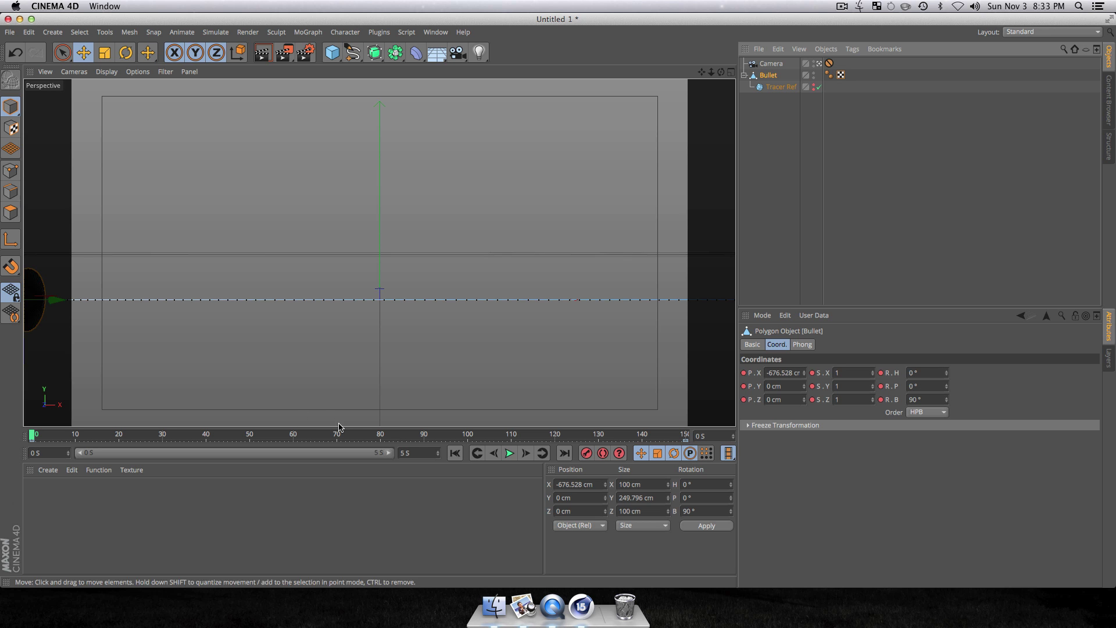
pyautogui.click(510, 453)
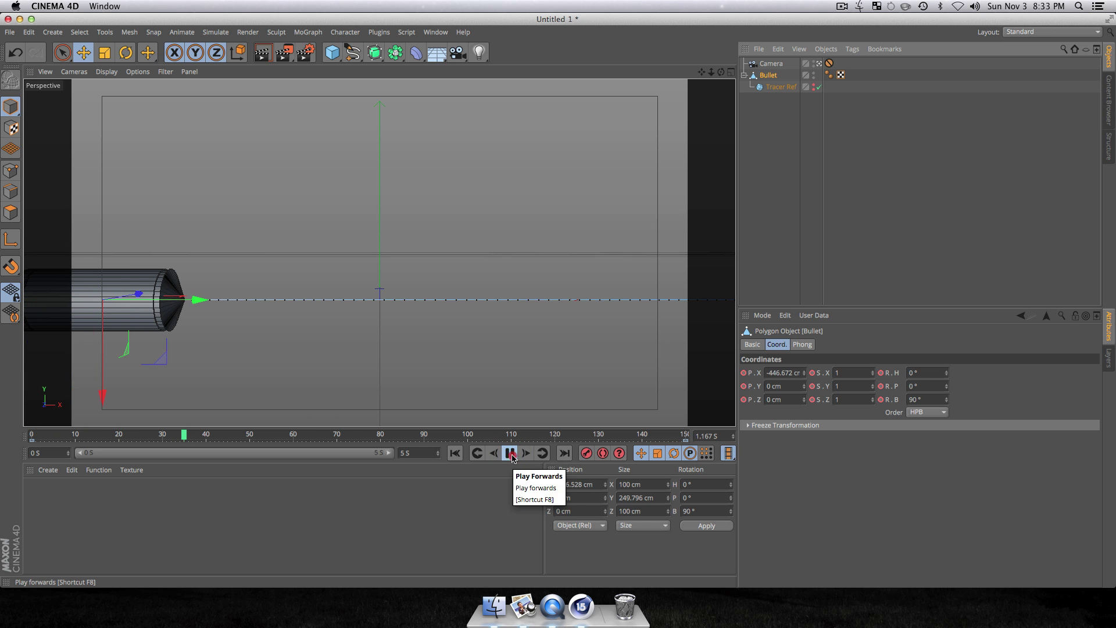
pyautogui.click(510, 453)
pyautogui.click(455, 454)
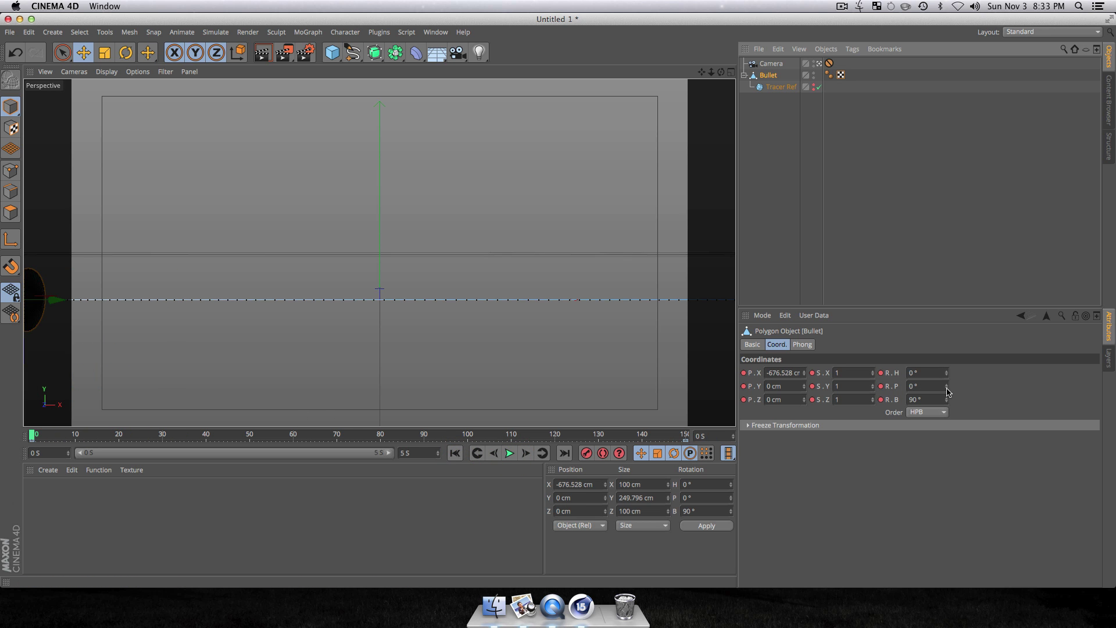
# - Make the Bullet spin by setting its R.P rotation to 0° at 0 s and keyframing 720° at 5 s
pyautogui.moveTo(947, 387); pyautogui.dragTo(947, 383)
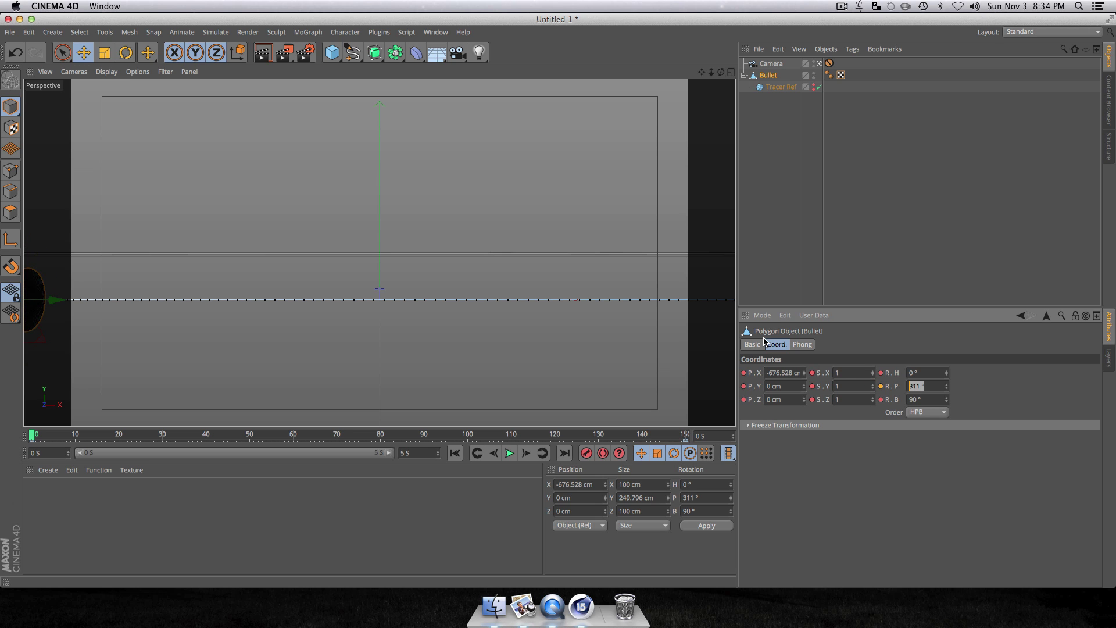
pyautogui.write('0')
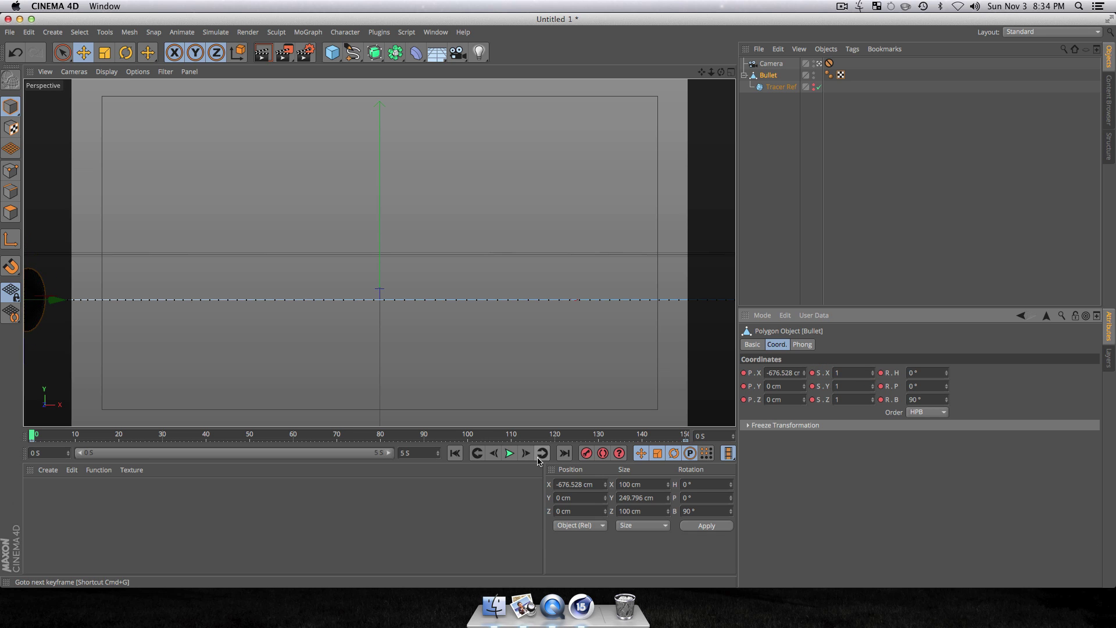
pyautogui.click(542, 453)
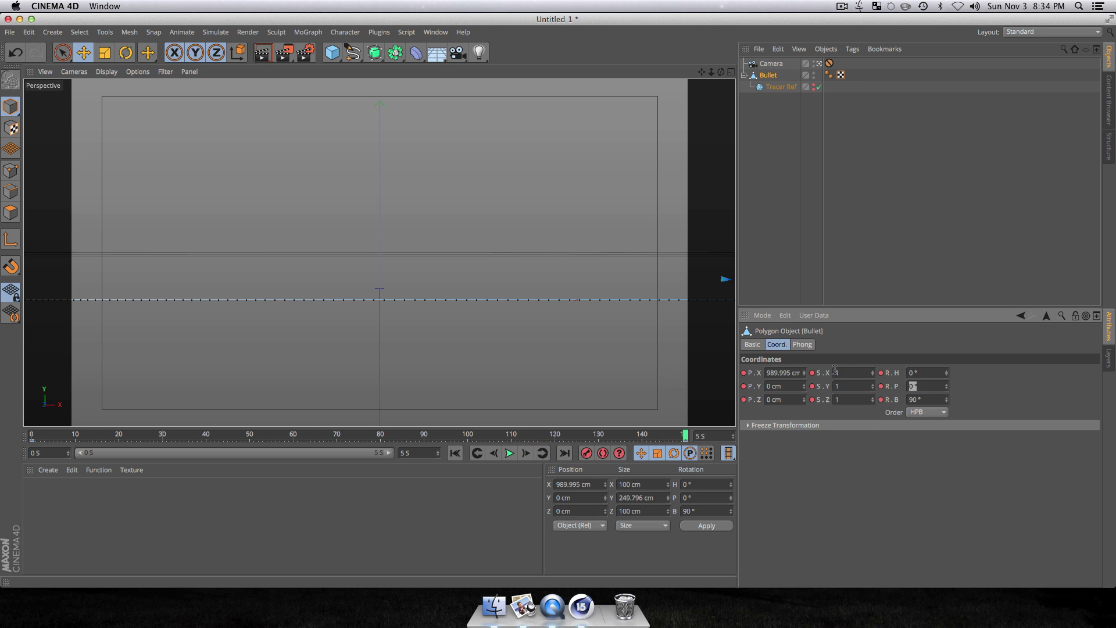
pyautogui.write('72')
pyautogui.press('super')
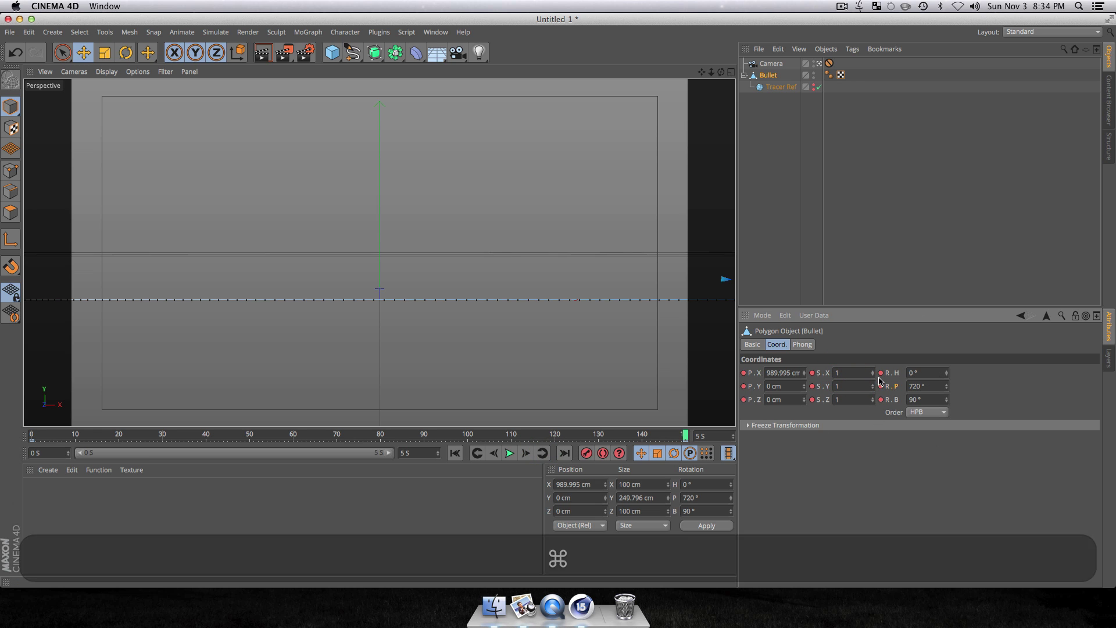
# - Play the animation from the start to check the bullet's spin, and return to the first frame
pyautogui.click(455, 453)
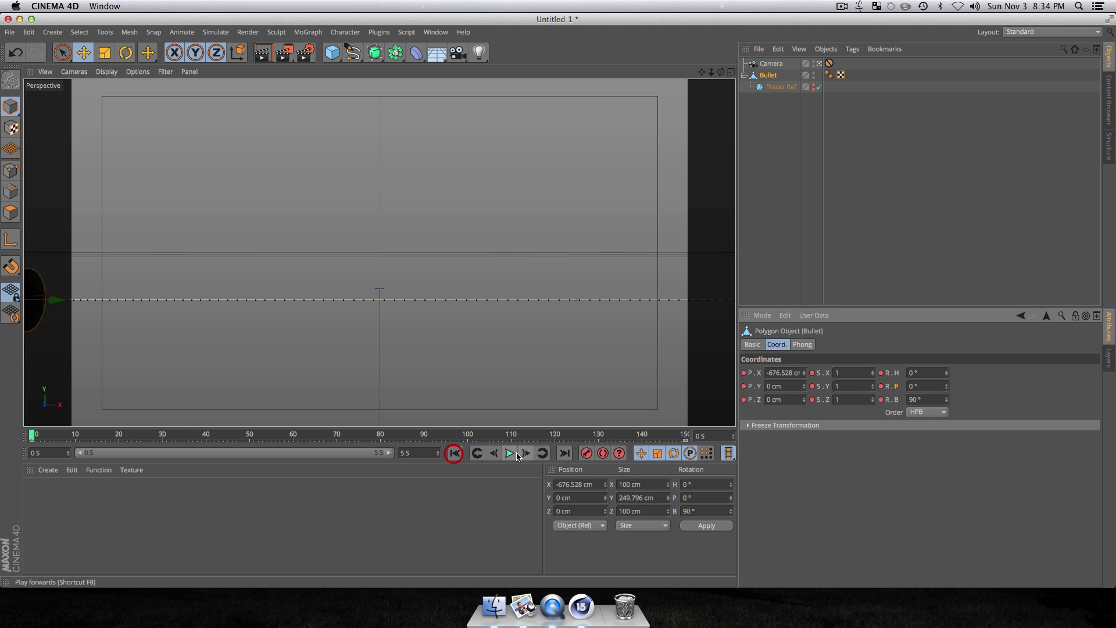
pyautogui.click(509, 453)
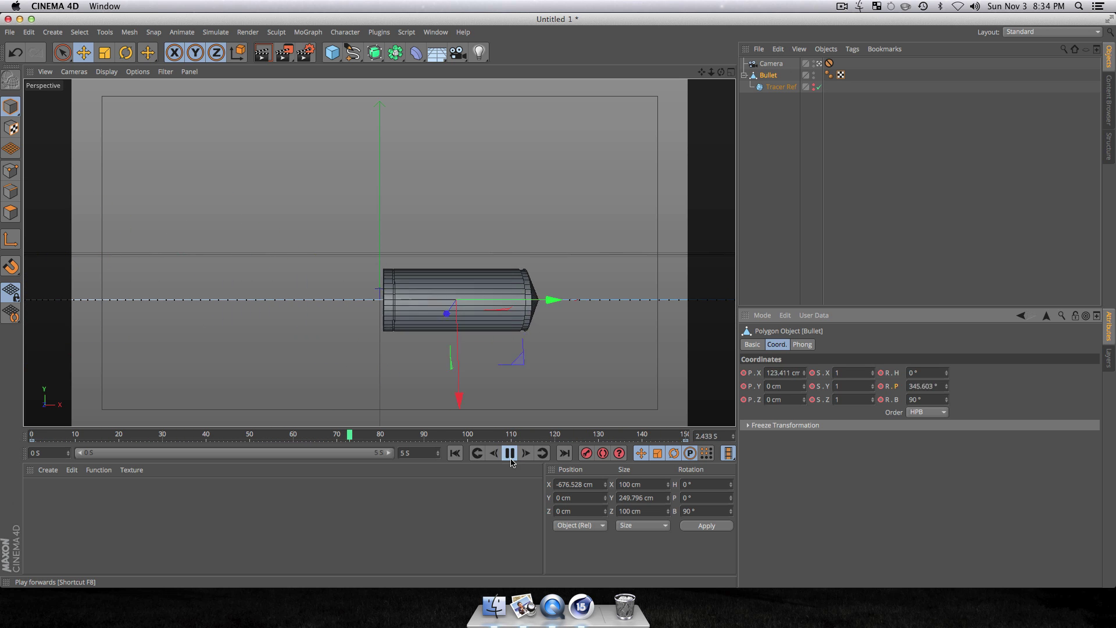
pyautogui.click(509, 453)
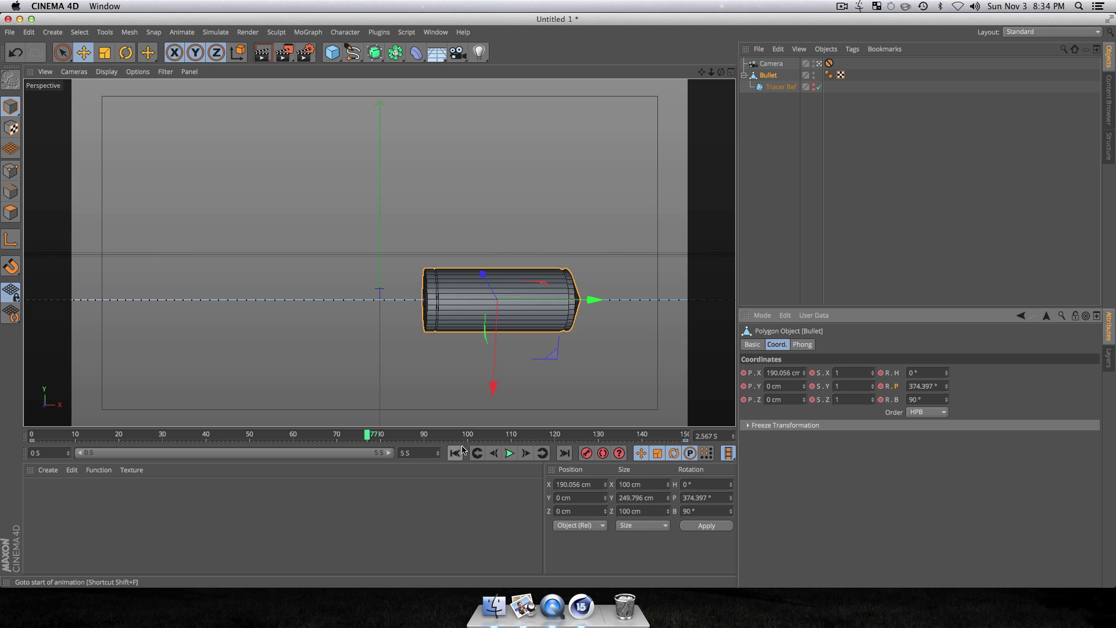
pyautogui.click(455, 453)
# - Add a MoGraph Tracer and assign Tracer Ref as its only Trace Link object
pyautogui.click(734, 150)
pyautogui.click(308, 32)
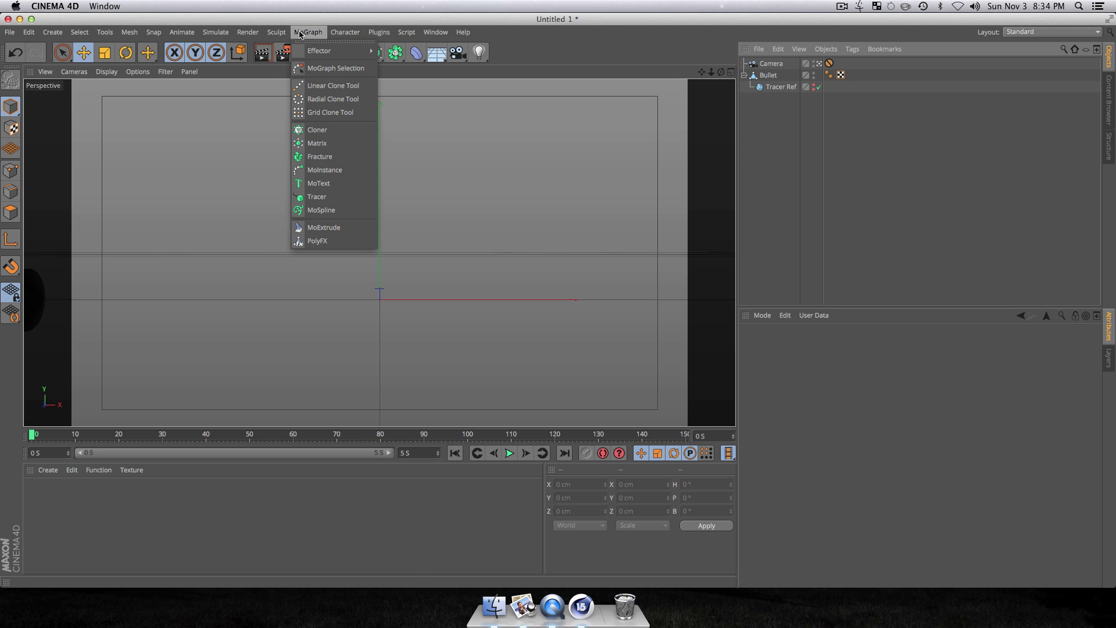
pyautogui.click(317, 197)
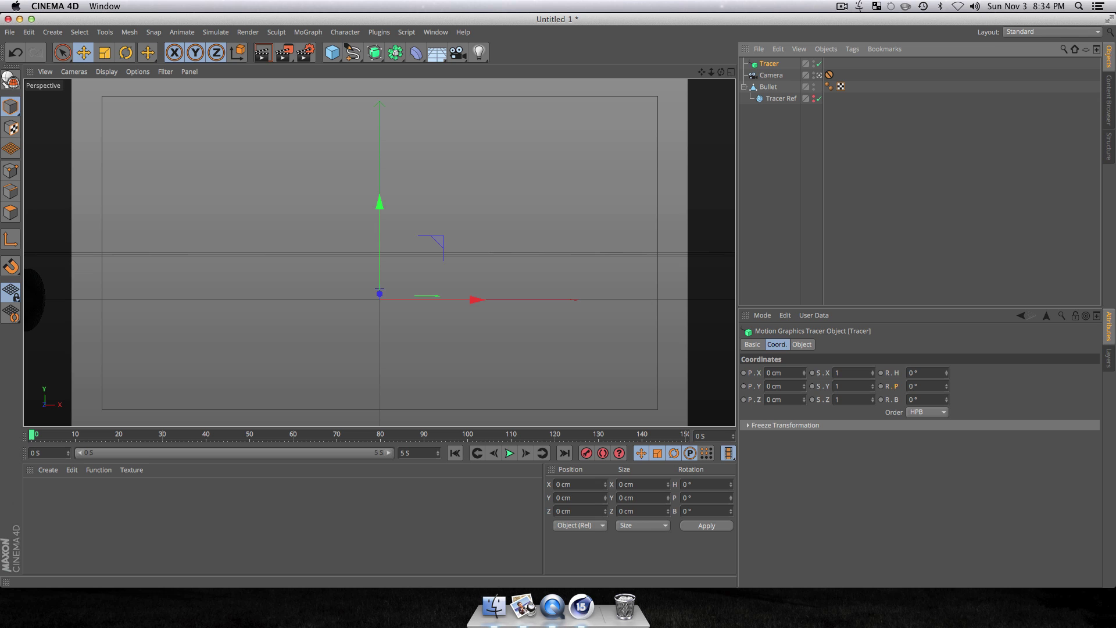
pyautogui.click(803, 344)
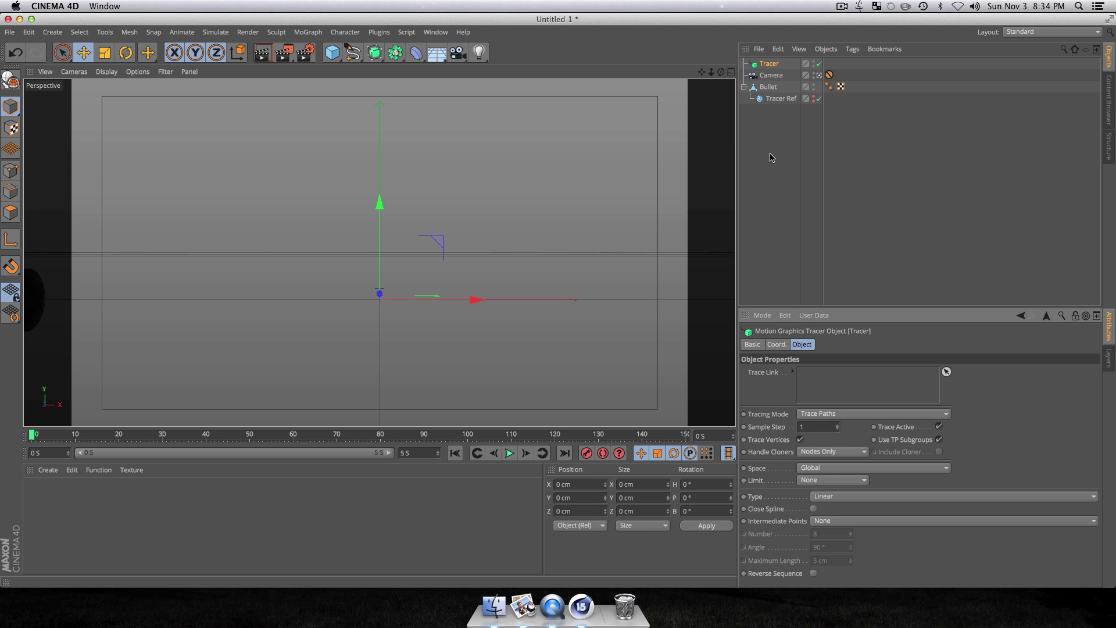
pyautogui.moveTo(780, 101)
pyautogui.mouseDown()
pyautogui.moveTo(811, 349)
pyautogui.moveTo(826, 377)
pyautogui.mouseUp()
# - Play the animation to check the paths traced behind the bullet, and return to the start
pyautogui.click(510, 454)
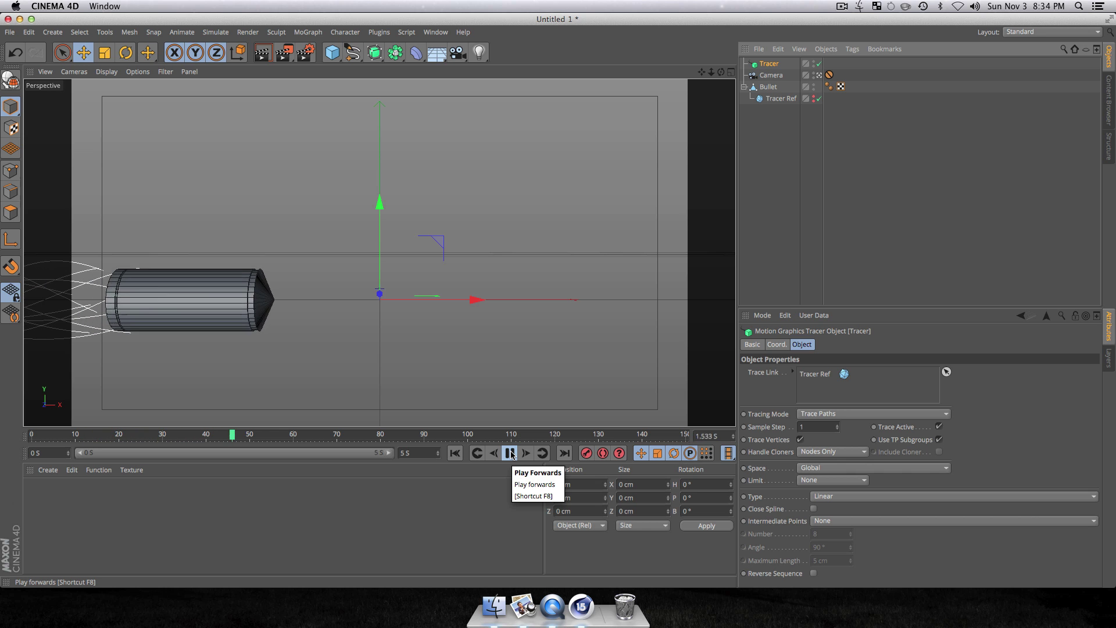
pyautogui.click(511, 453)
pyautogui.click(456, 453)
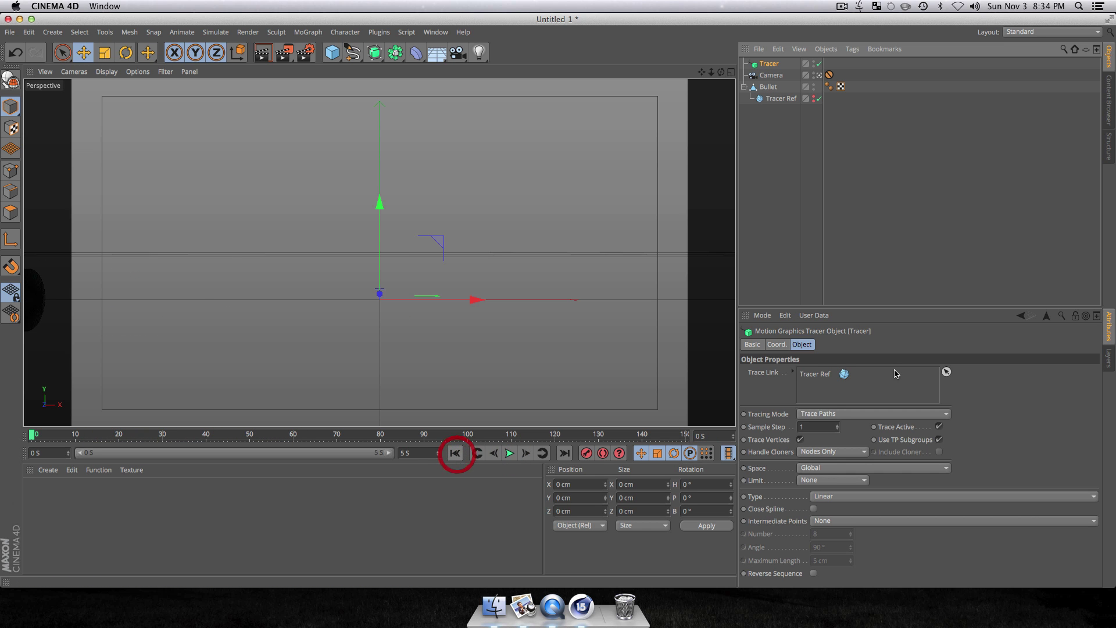
# - Set the Tracer's spline type to Cubic and its limit to From End with an amount of 27
pyautogui.click(1023, 427)
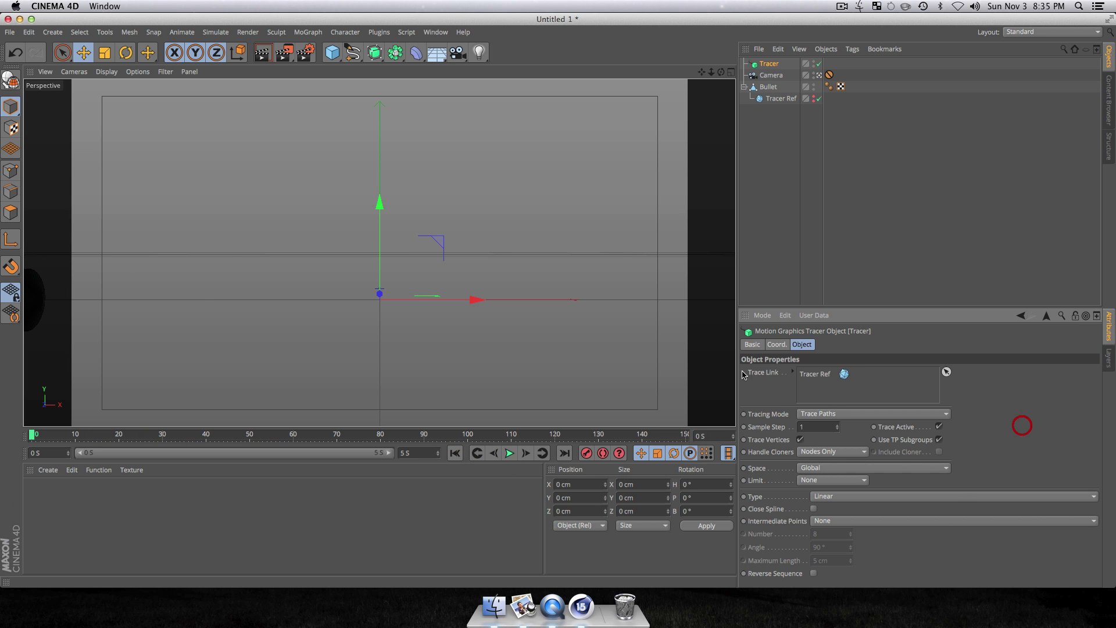
pyautogui.moveTo(911, 306); pyautogui.dragTo(911, 213)
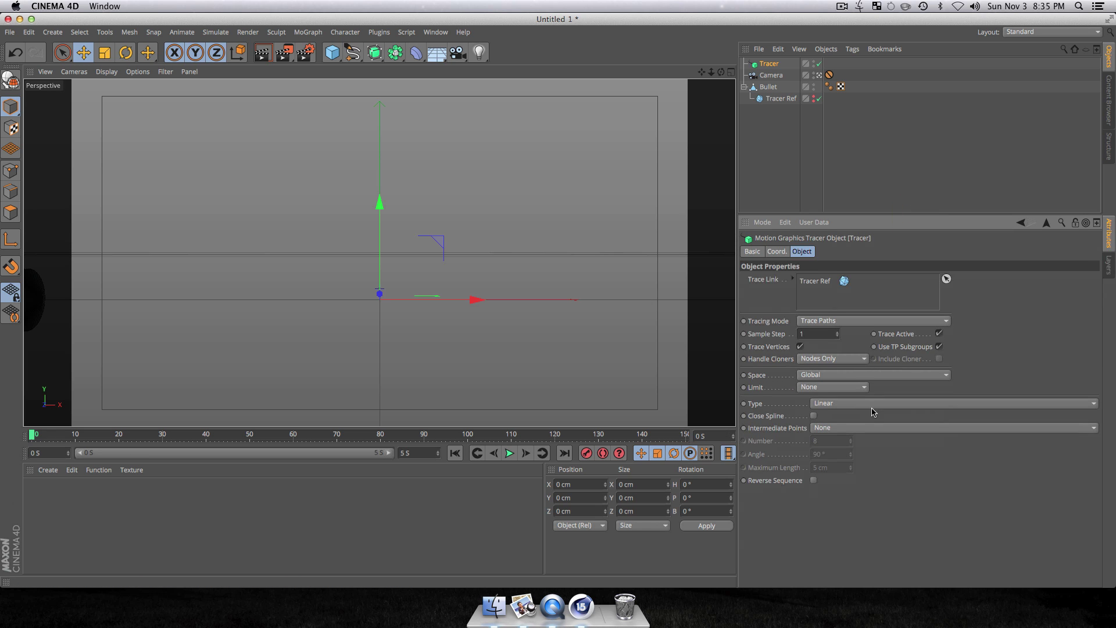
pyautogui.click(836, 403)
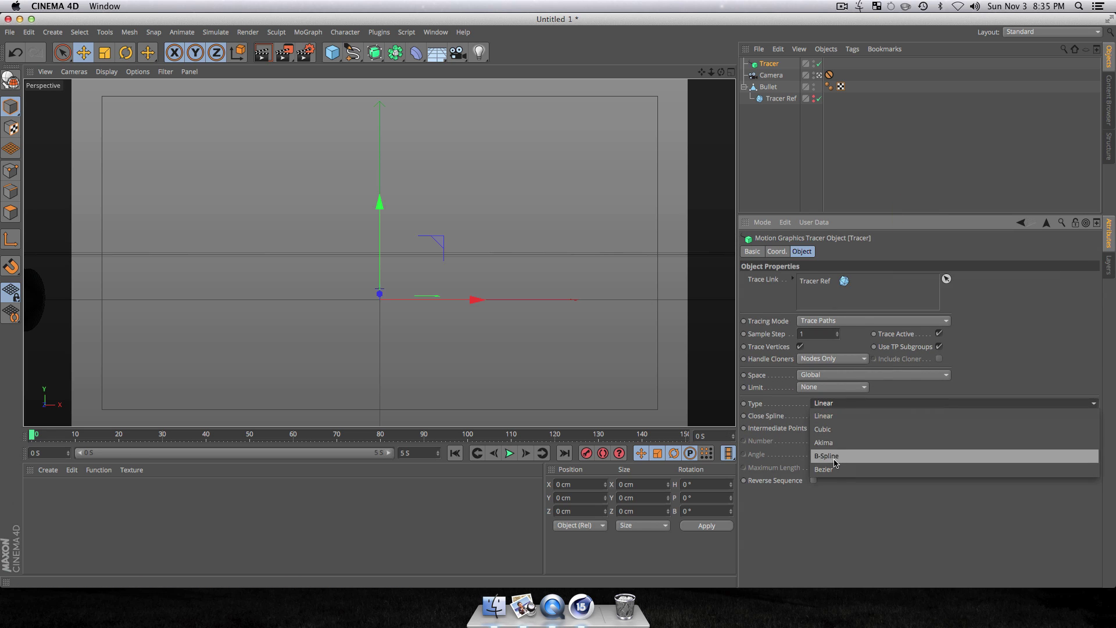
pyautogui.click(835, 430)
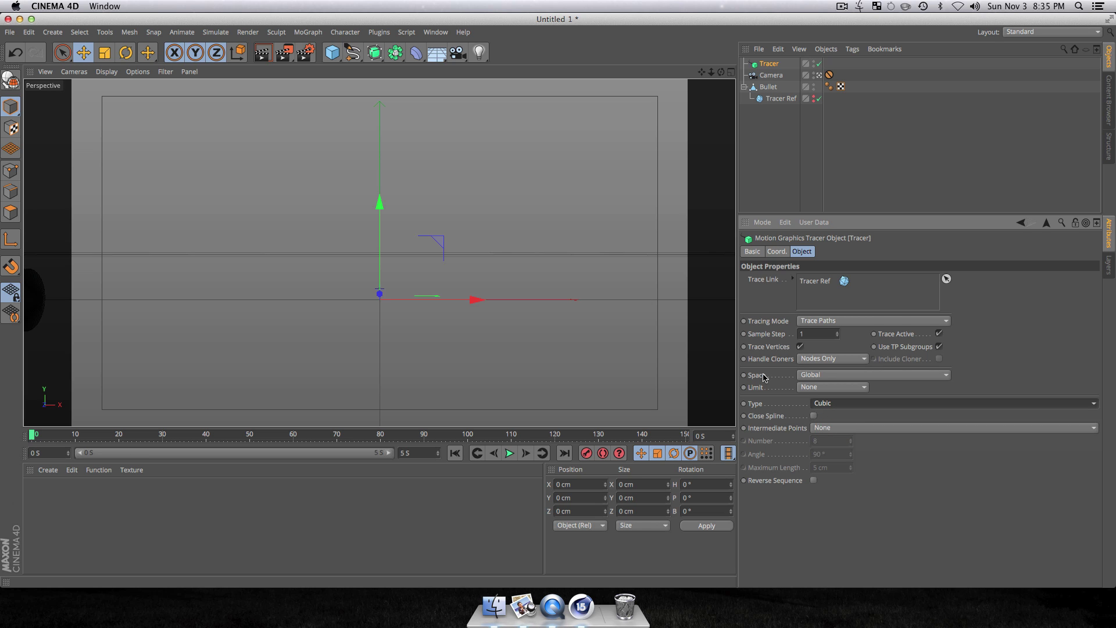
pyautogui.click(820, 389)
pyautogui.click(826, 424)
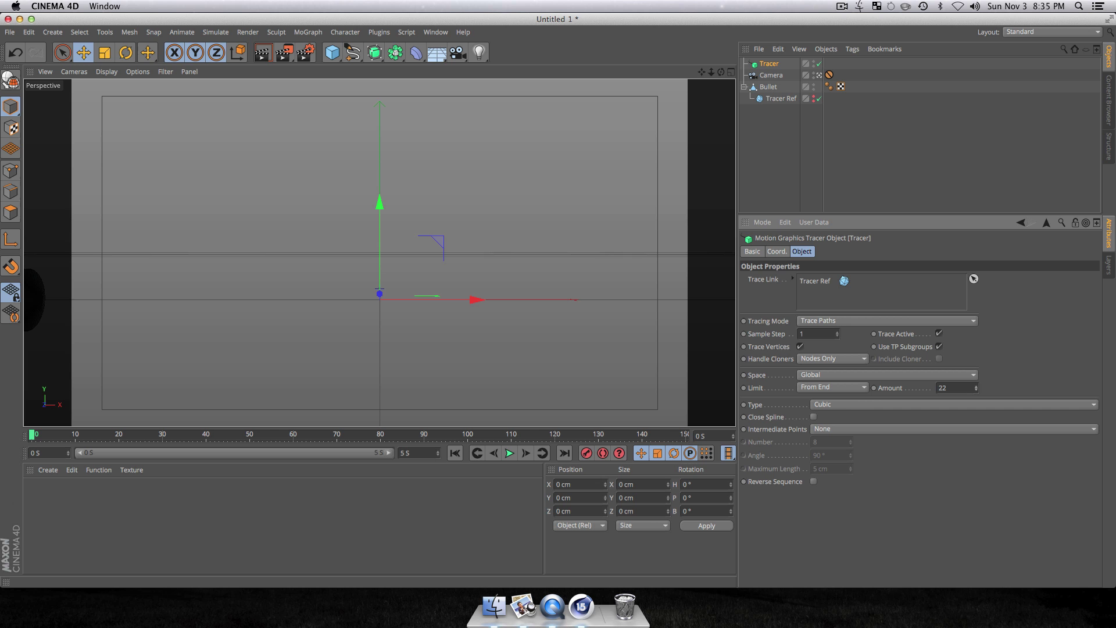
# - Play the animation to check the shortened trail, pause with the bullet in mid-frame, and render a viewport preview
pyautogui.click(509, 452)
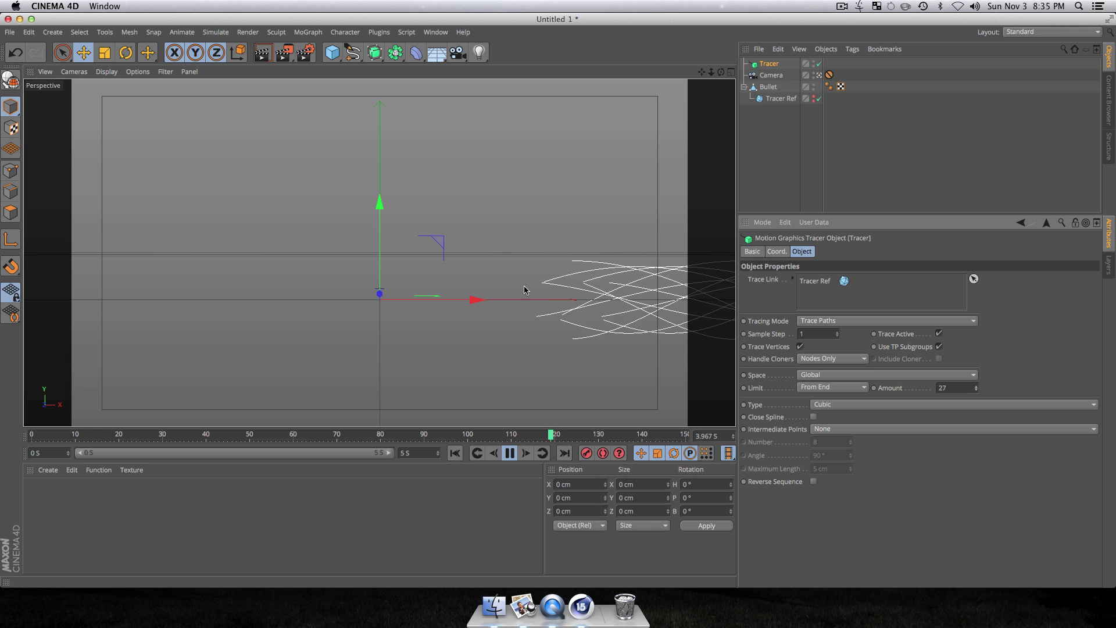
pyautogui.click(510, 454)
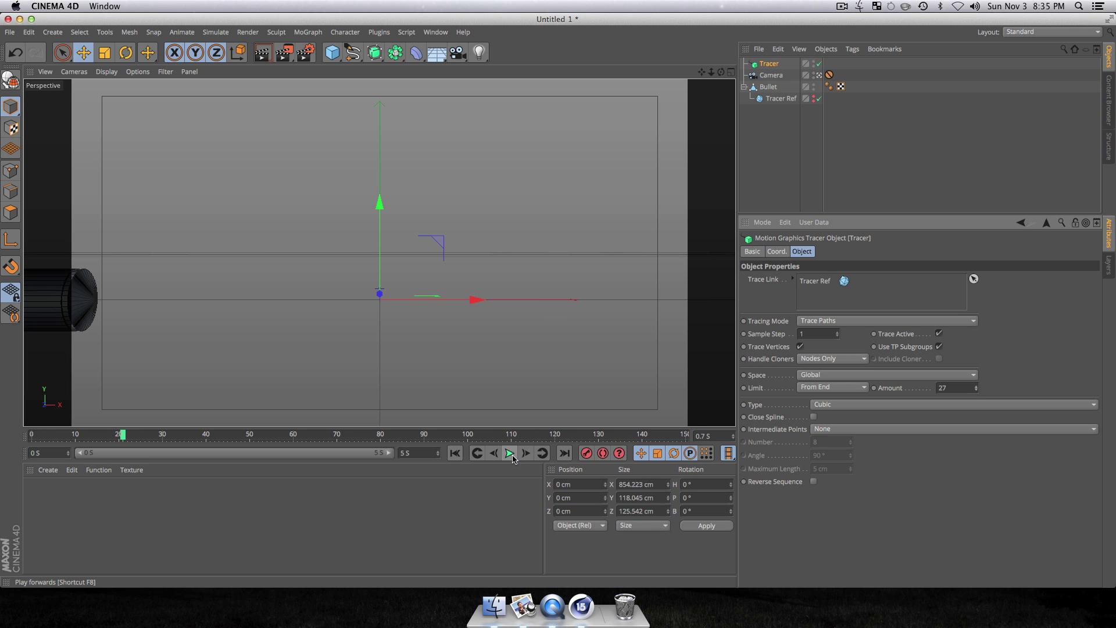
pyautogui.click(775, 167)
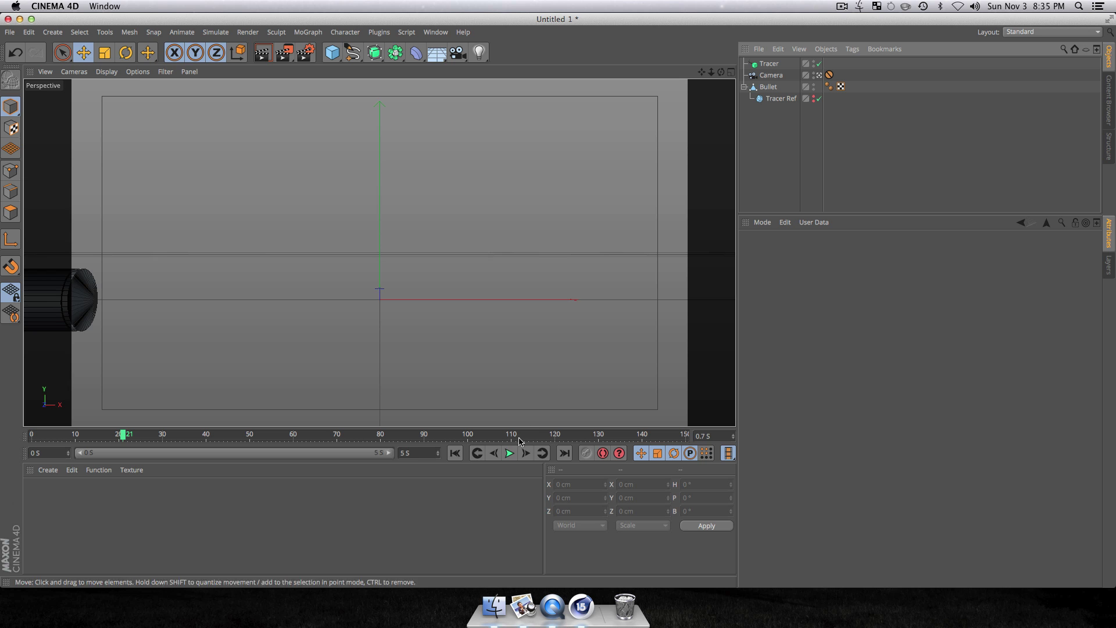
pyautogui.click(509, 452)
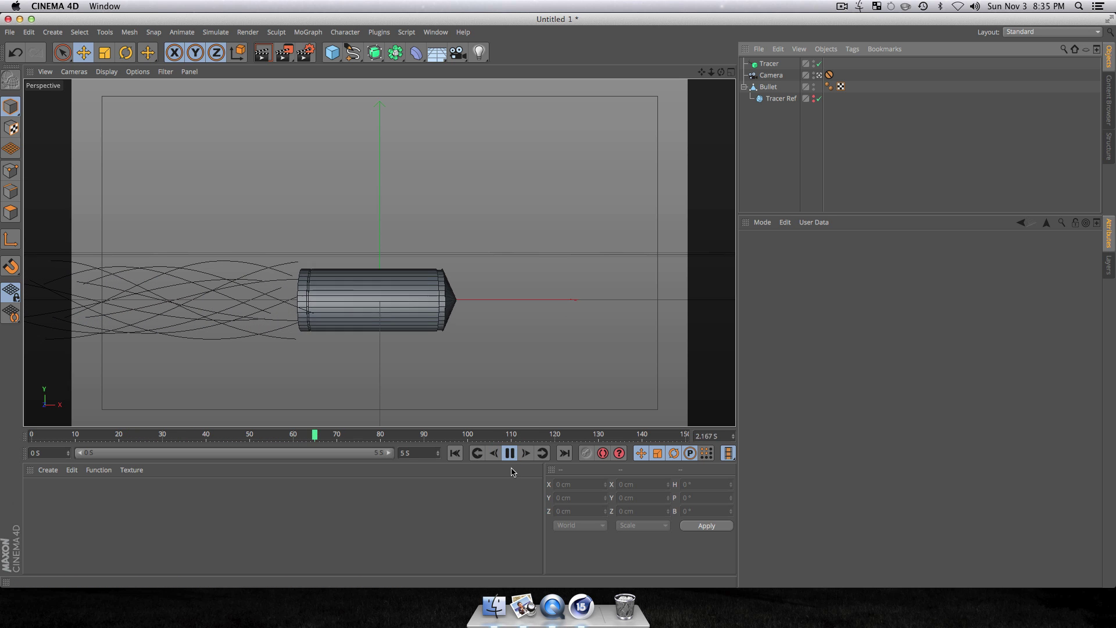
pyautogui.click(509, 453)
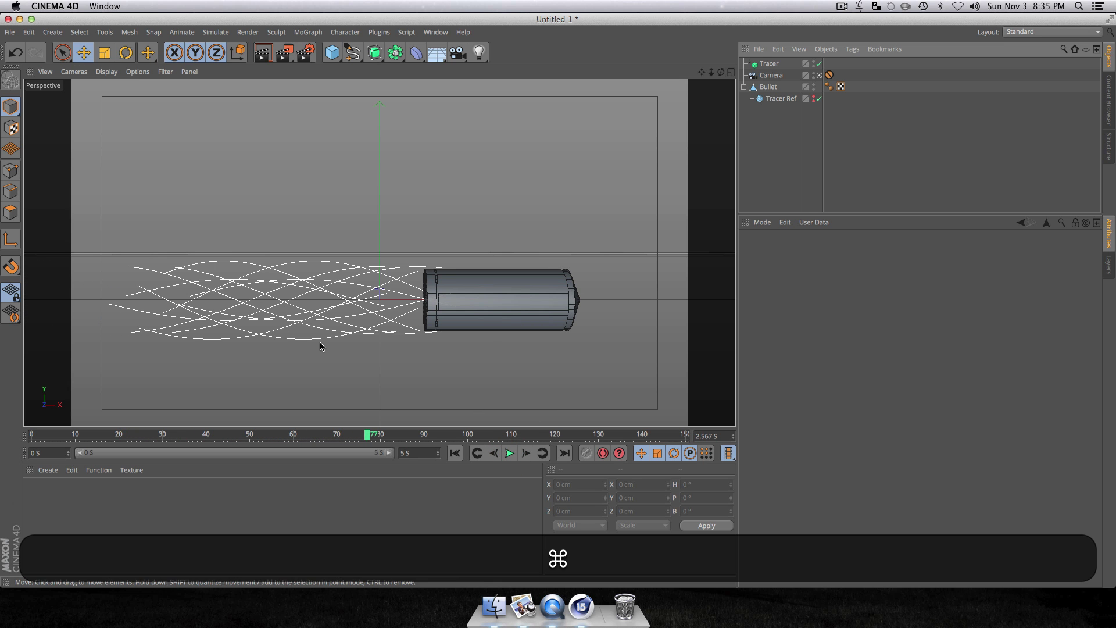
pyautogui.press('super+r')
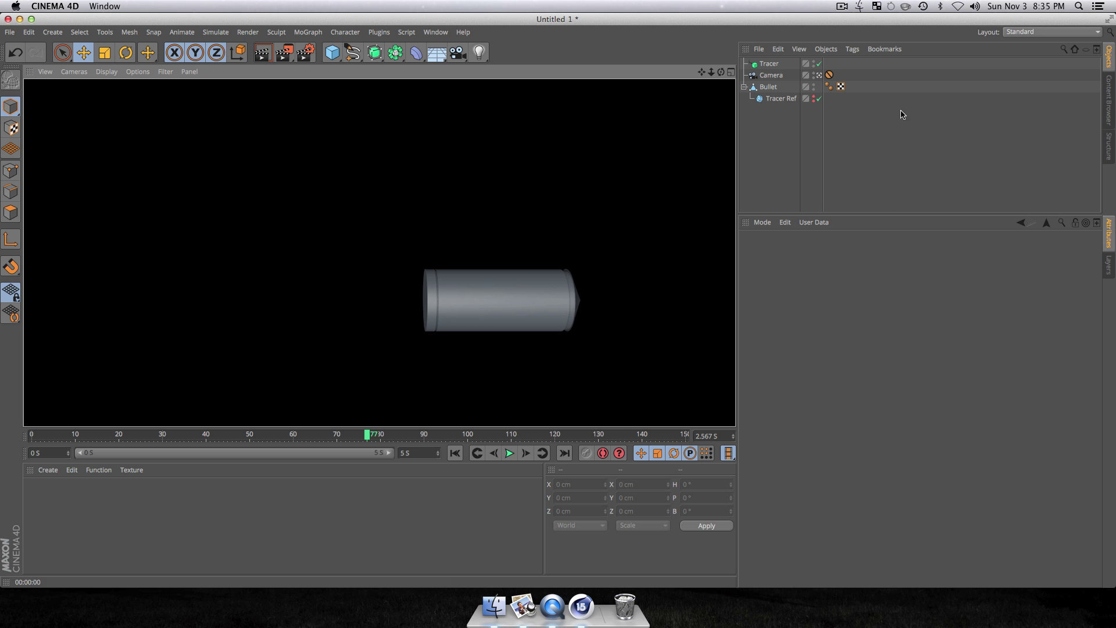
pyautogui.click(759, 154)
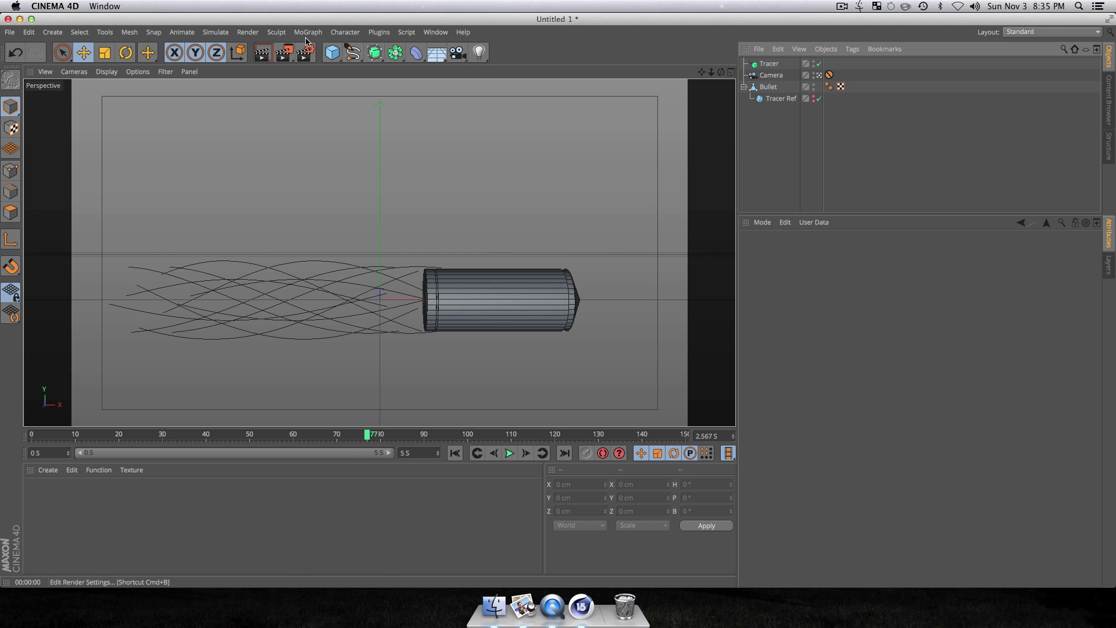
# - Add a Sweep object and make the Tracer its child
pyautogui.moveTo(375, 52); pyautogui.dragTo(456, 112)
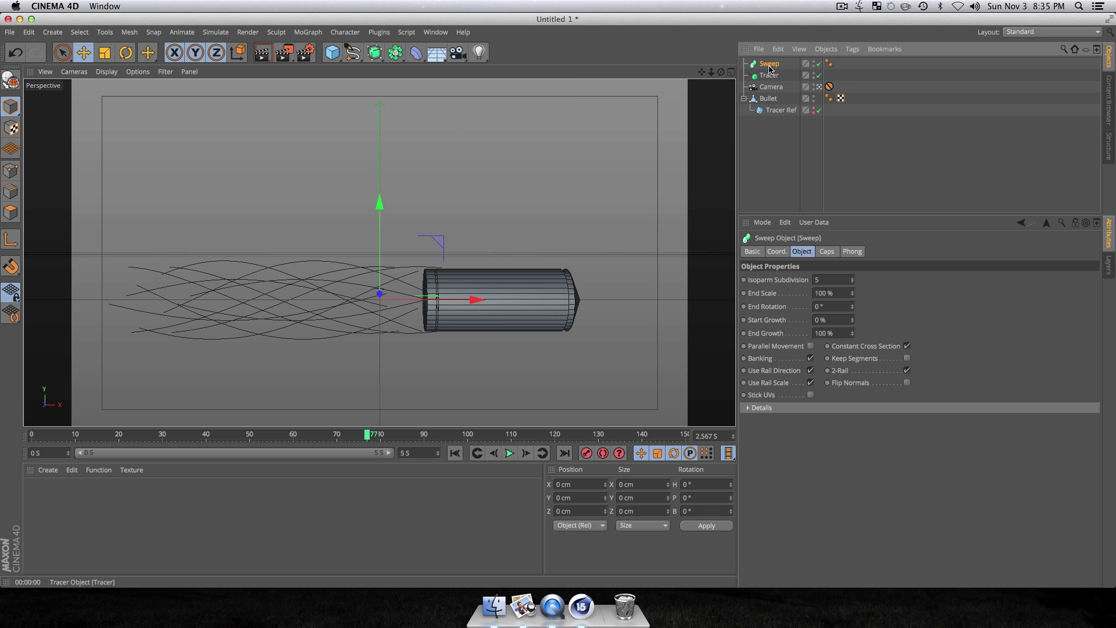
pyautogui.moveTo(777, 65); pyautogui.dragTo(775, 65)
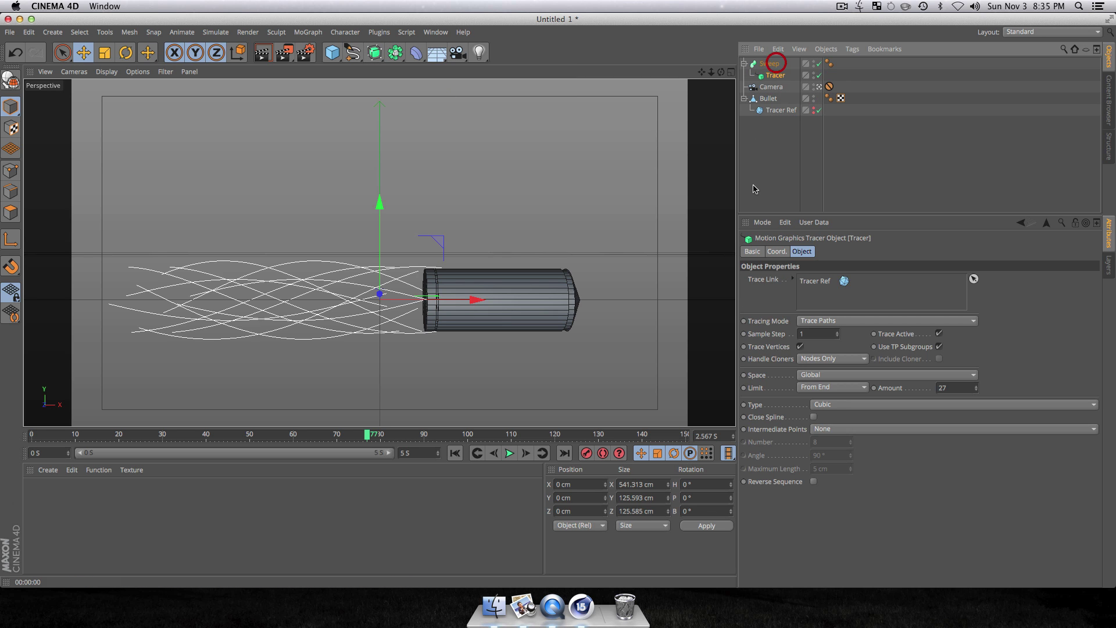
pyautogui.click(754, 181)
# - Add a Rectangle spline and place it inside the Sweep above the Tracer as the profile
pyautogui.moveTo(332, 52); pyautogui.dragTo(482, 178)
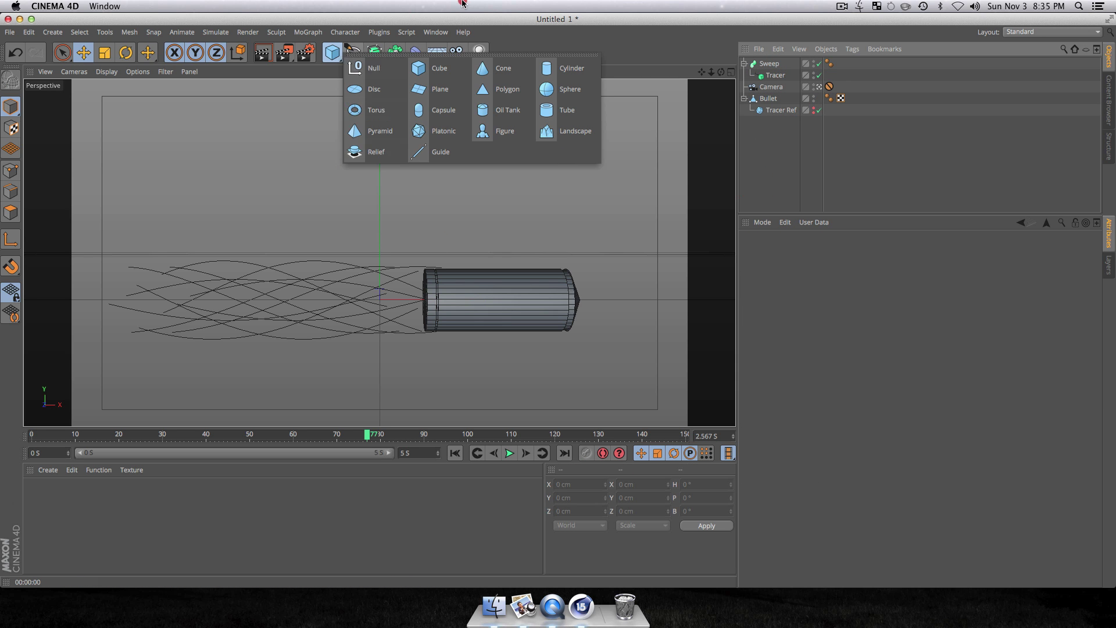
pyautogui.moveTo(463, 3); pyautogui.dragTo(463, 2)
pyautogui.moveTo(353, 53); pyautogui.dragTo(459, 131)
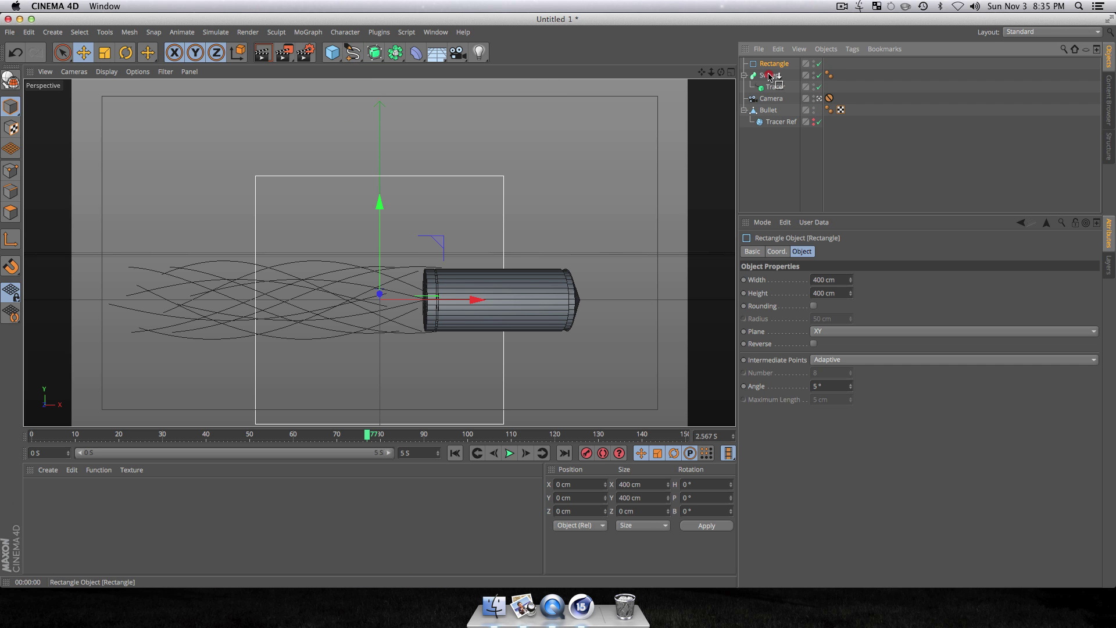
pyautogui.moveTo(771, 77); pyautogui.dragTo(773, 78)
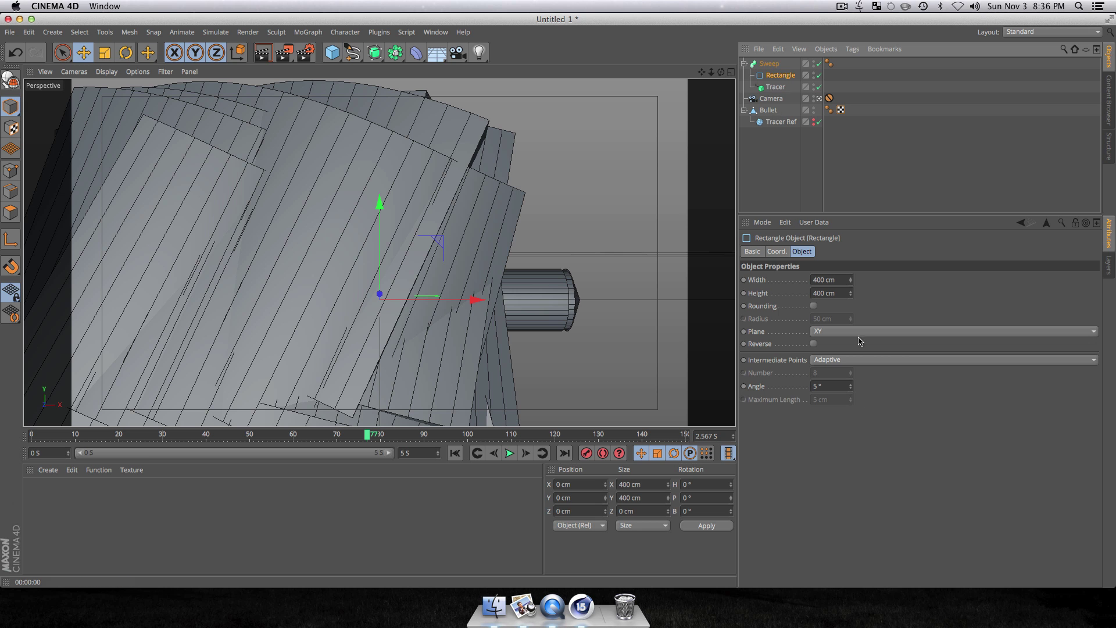
# - Set the Rectangle profile's width and height to 2 cm each and deselect it
pyautogui.click(843, 279)
pyautogui.write('2')
pyautogui.press('Tab')
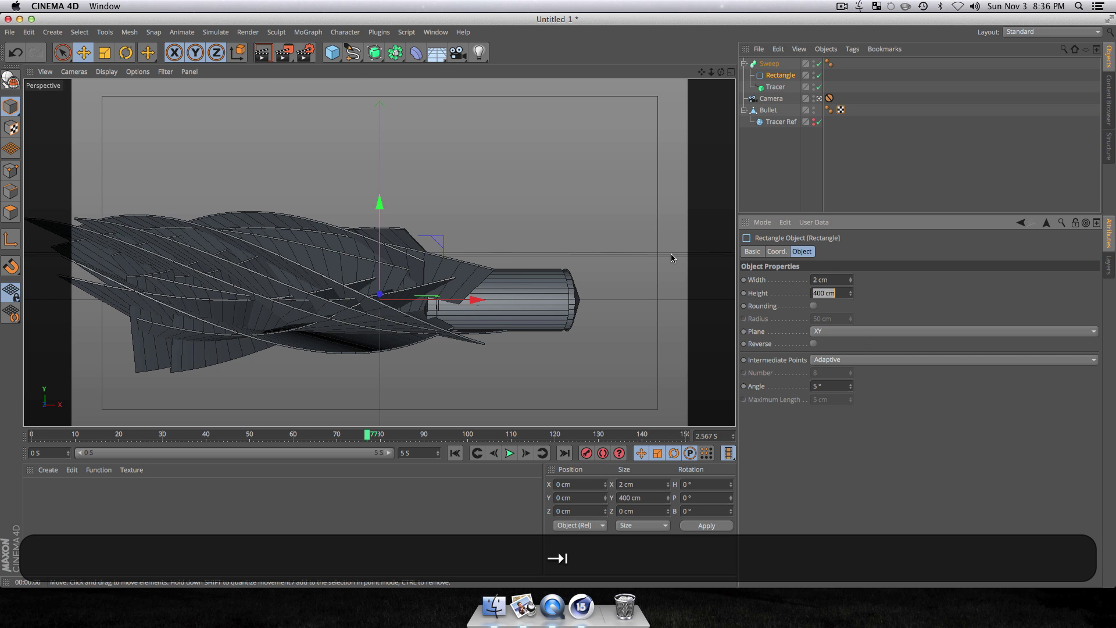
pyautogui.write('2')
pyautogui.press('Tab')
pyautogui.click(678, 216)
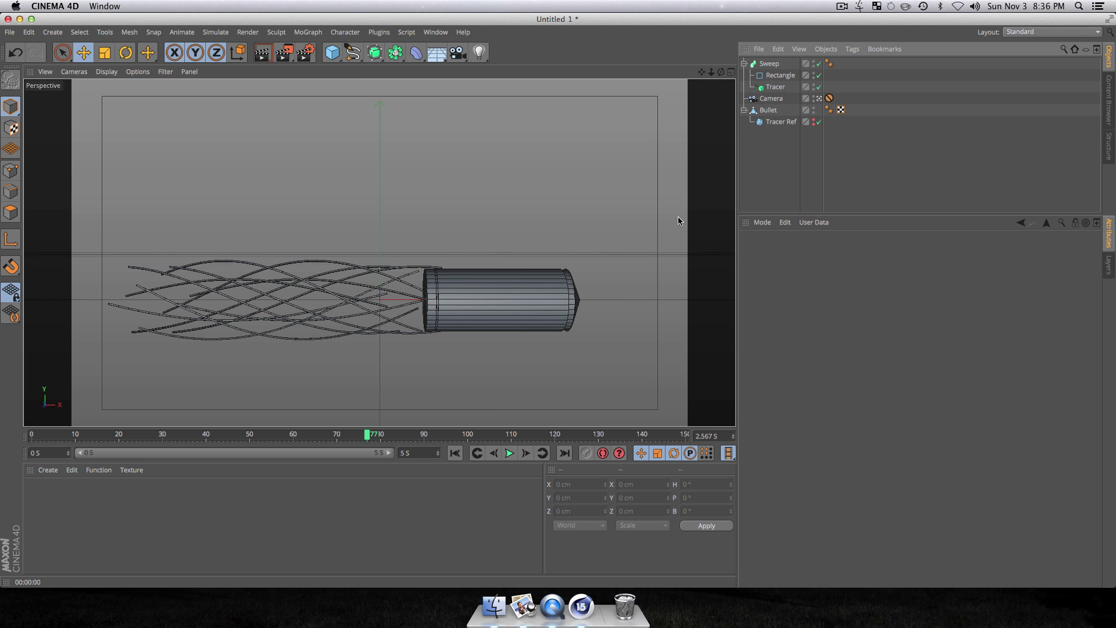
# - Leave the camera view, look at the trail from an angle, and play the animation from the start before pausing it
pyautogui.click(822, 98)
pyautogui.press('3')
pyautogui.moveTo(378, 295); pyautogui.dragTo(475, 278)
pyautogui.press('3')
pyautogui.press('3')
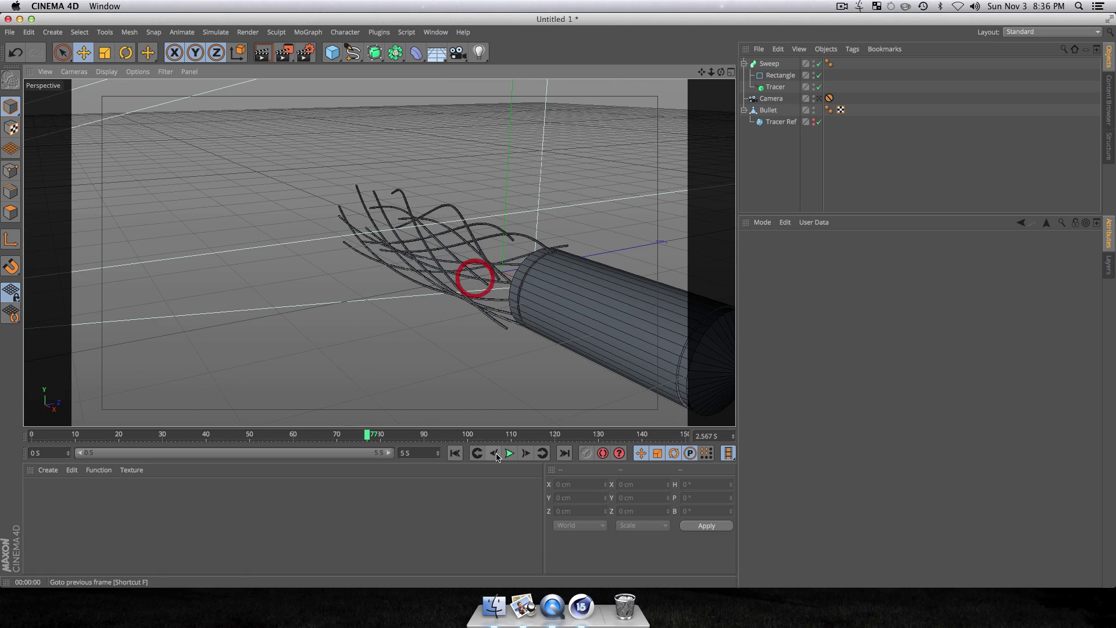
pyautogui.click(455, 453)
pyautogui.click(510, 453)
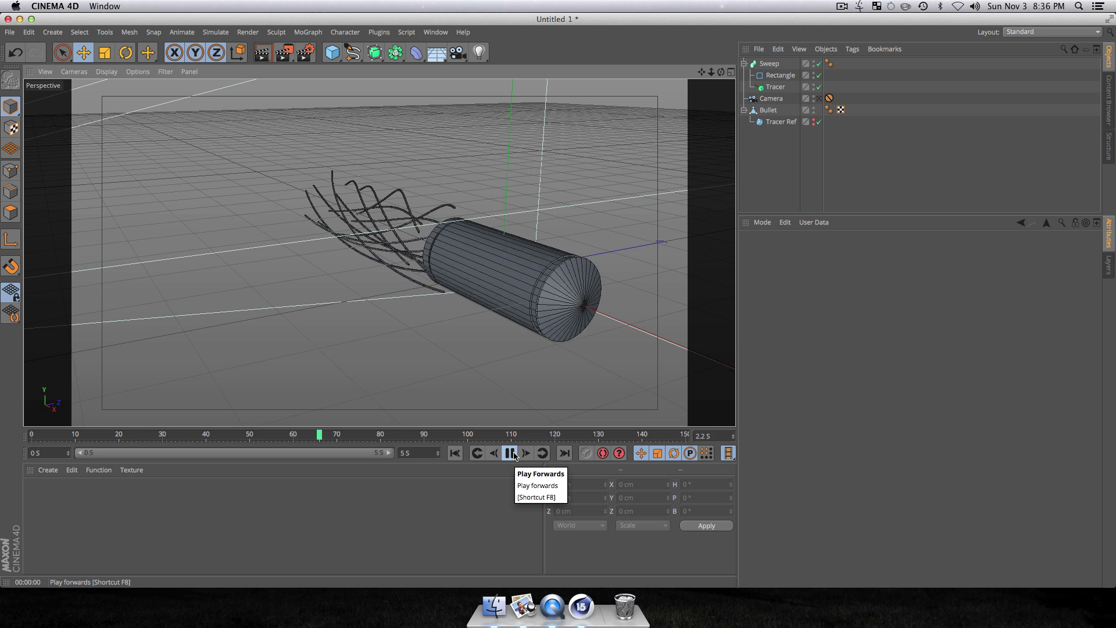
pyautogui.click(511, 454)
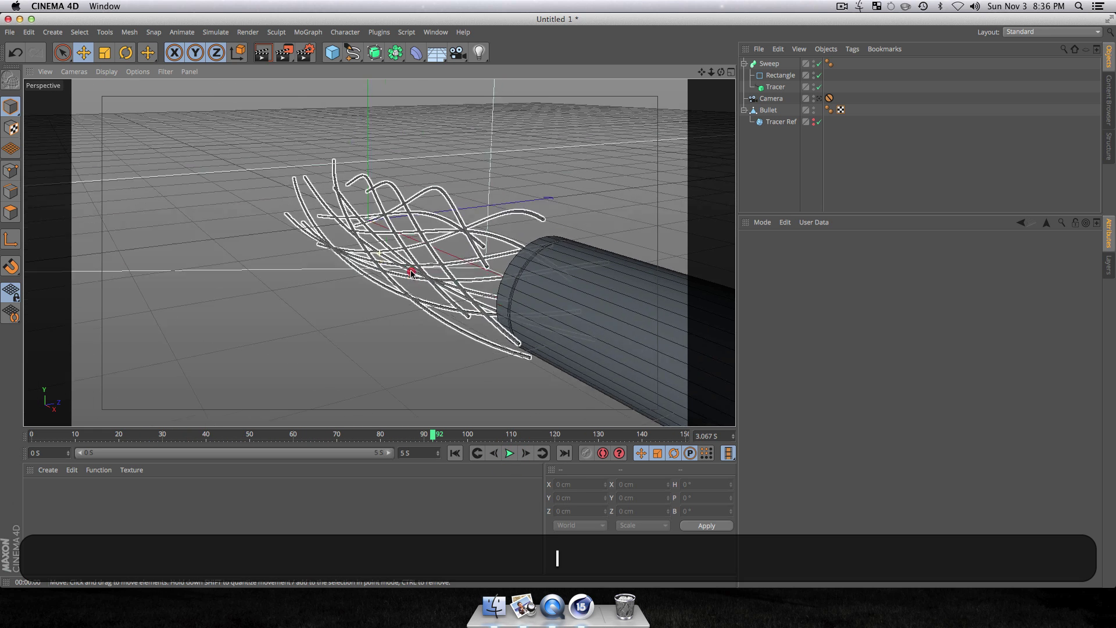
# - Try a flatter ribbon profile by raising the Rectangle's width to 14 cm, and inspect the trail from the side
pyautogui.click(781, 75)
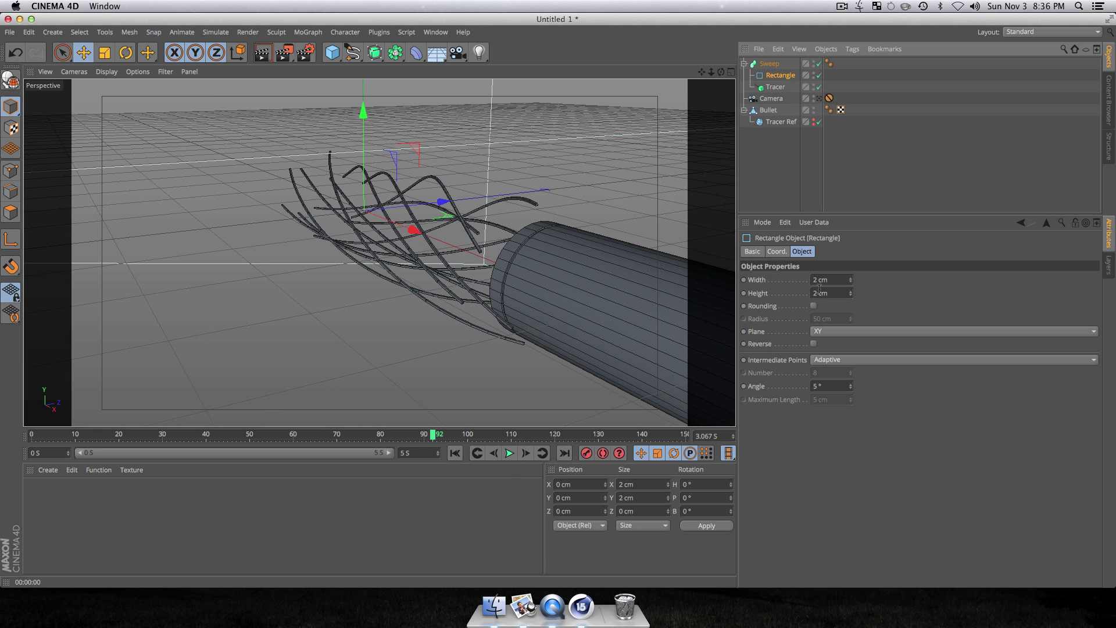
pyautogui.moveTo(850, 284); pyautogui.dragTo(850, 255)
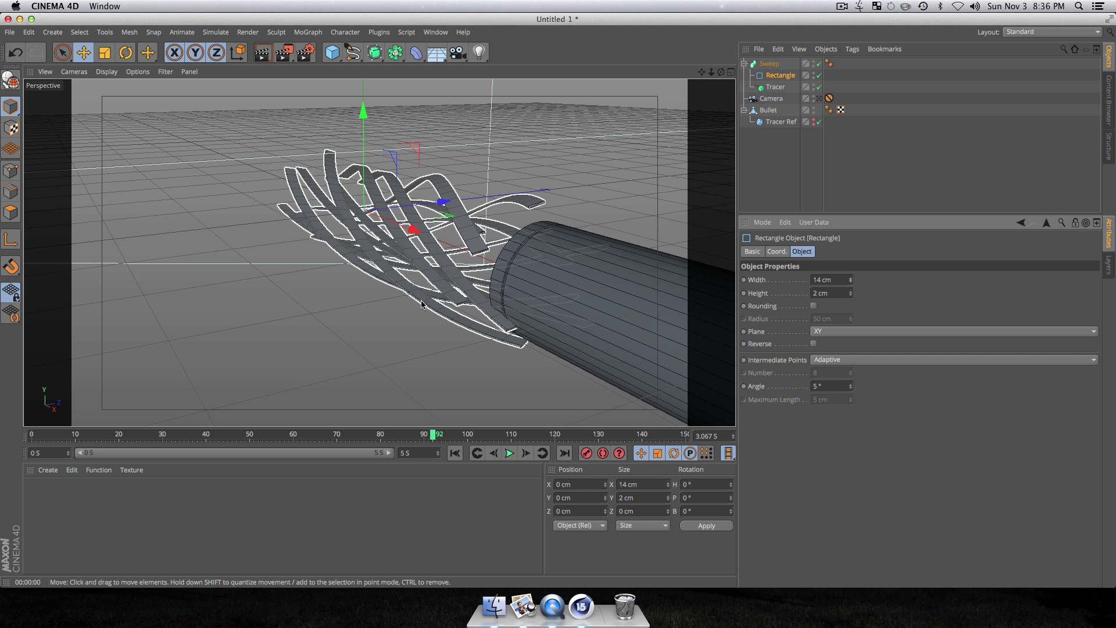
pyautogui.press('3')
pyautogui.moveTo(423, 304); pyautogui.dragTo(366, 295)
# - Set the Rectangle profile's width to 1 cm and height to 11 cm, and inspect the ribbons from behind the bullet
pyautogui.click(796, 279)
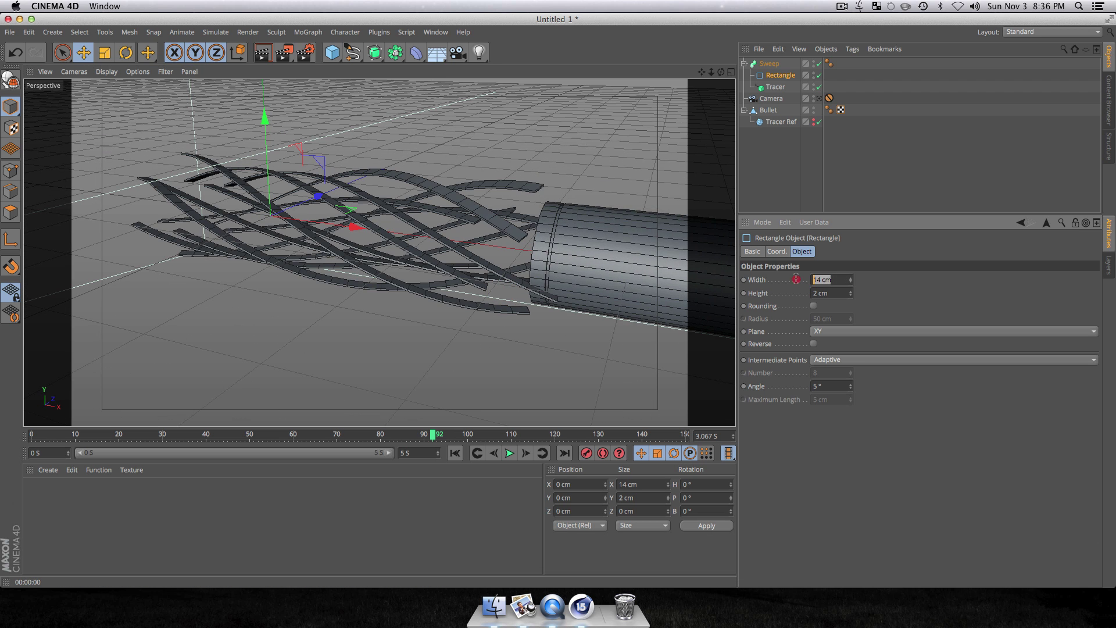
pyautogui.write('1')
pyautogui.press('Tab')
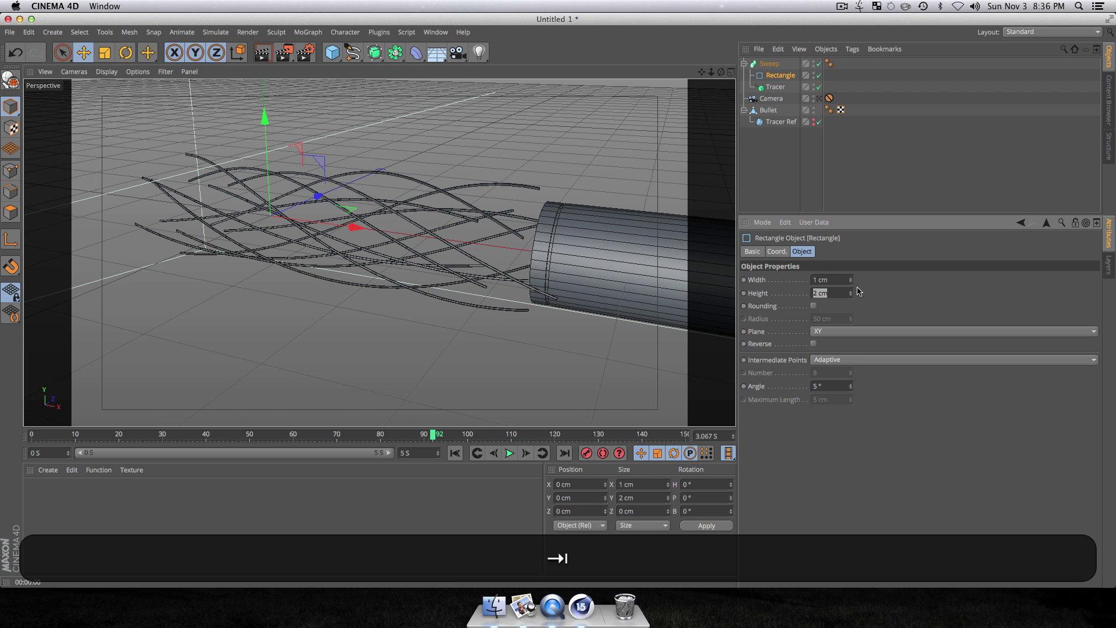
pyautogui.write('11')
pyautogui.press('Return')
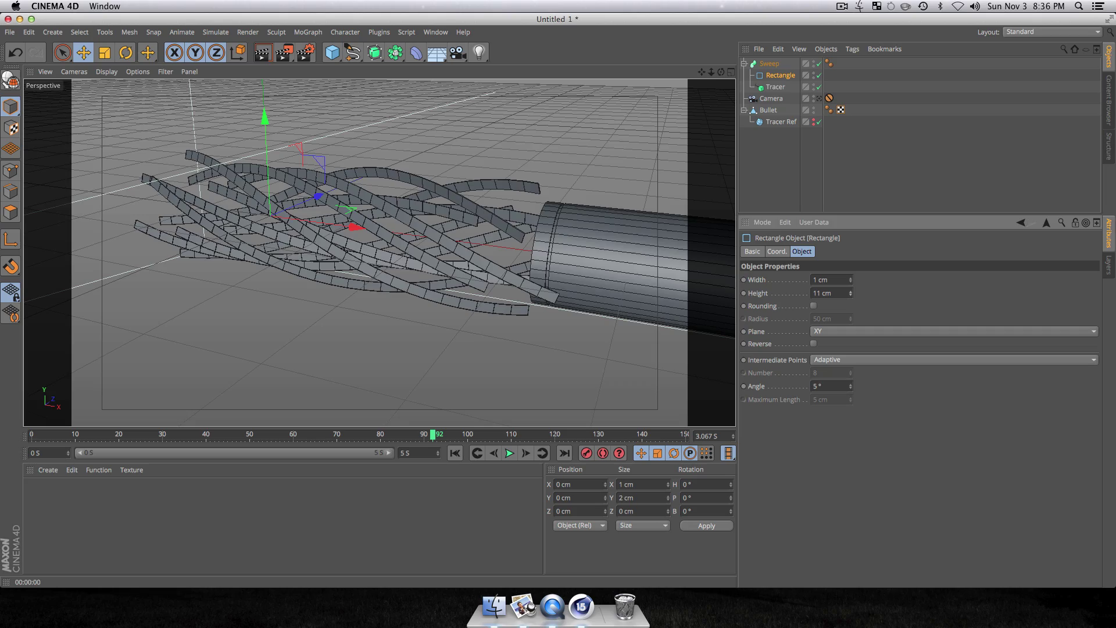
pyautogui.press('3')
pyautogui.moveTo(326, 255); pyautogui.dragTo(568, 192)
pyautogui.press('3')
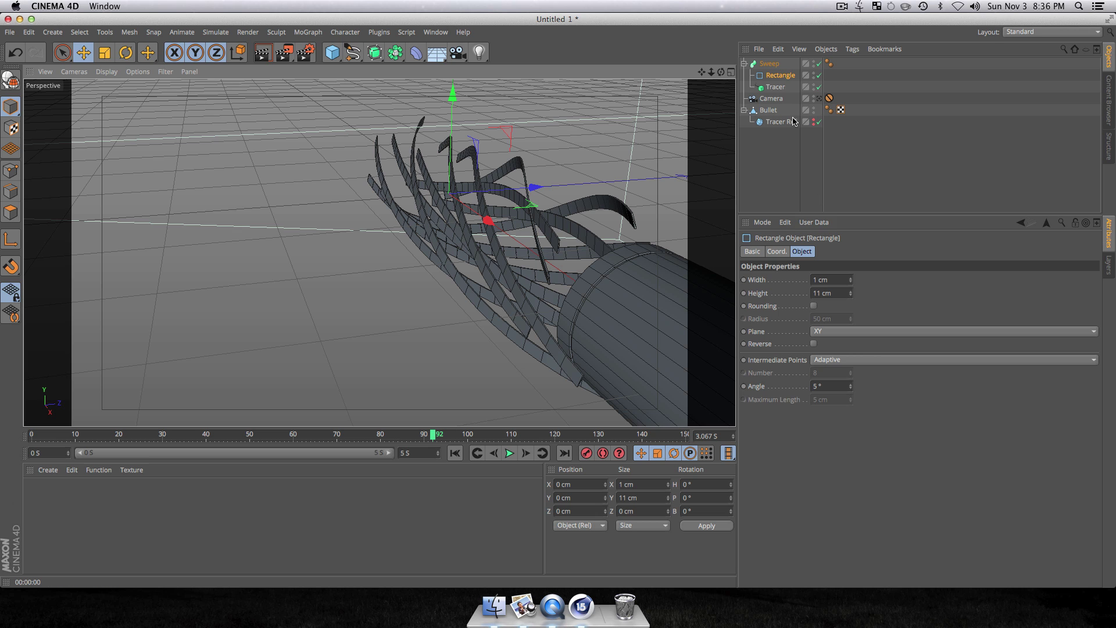
# - Select the Sweep object and switch its Banking option off and on to compare the ribbons
pyautogui.click(769, 64)
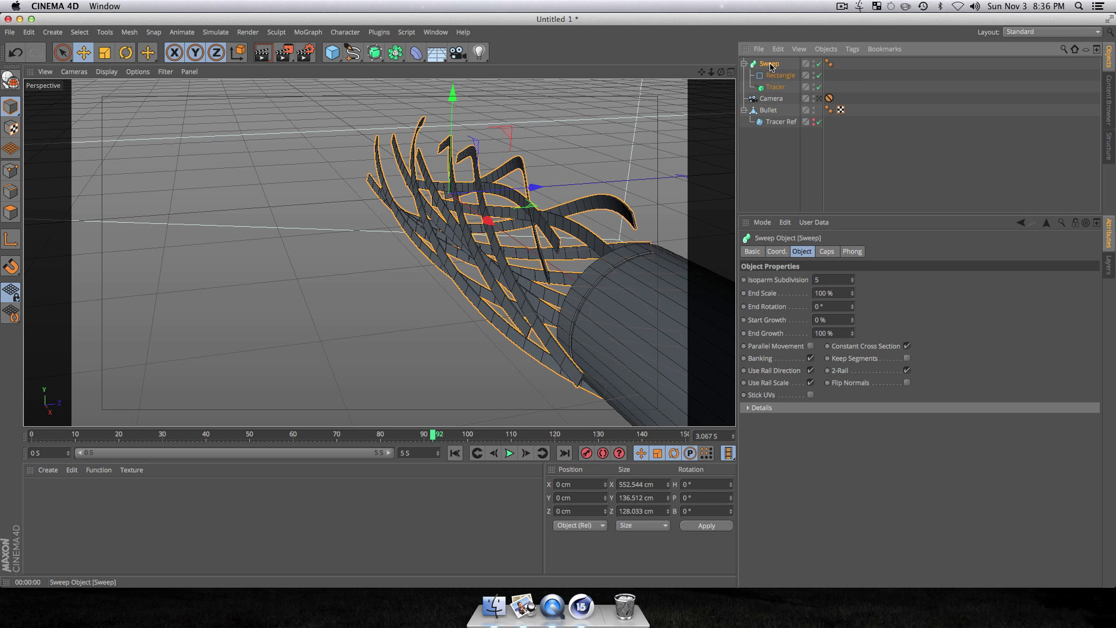
pyautogui.click(810, 358)
pyautogui.click(810, 358)
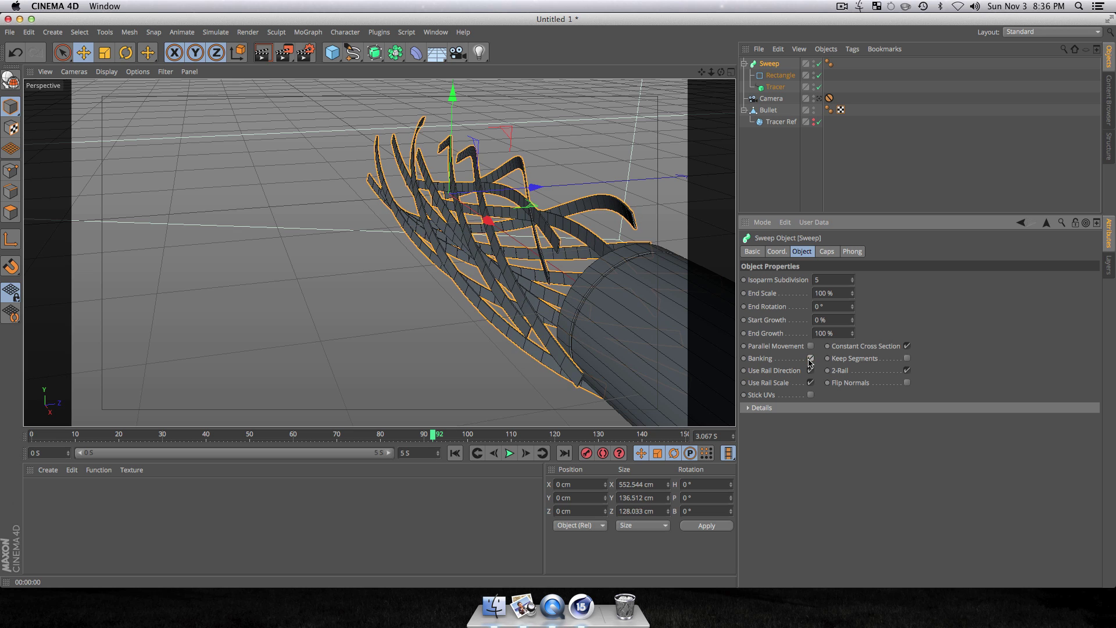
pyautogui.click(810, 358)
pyautogui.click(810, 359)
# - Expand the Sweep's details and lower the end point of its Scale curve to 0 to taper the ribbons toward the bullet
pyautogui.click(748, 408)
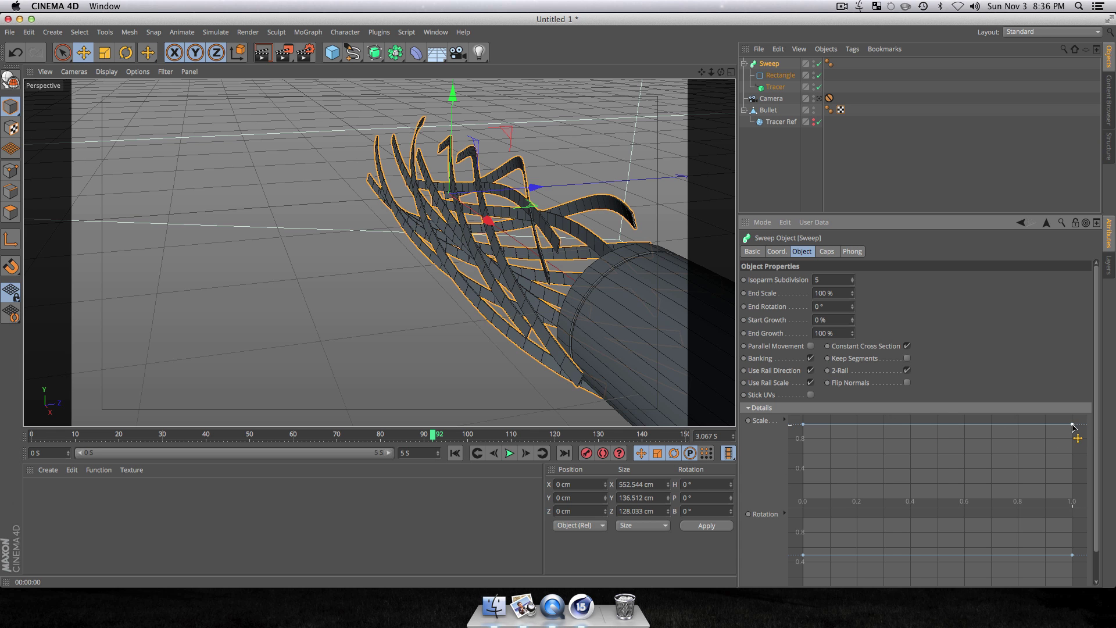
pyautogui.moveTo(1072, 424); pyautogui.dragTo(1075, 500)
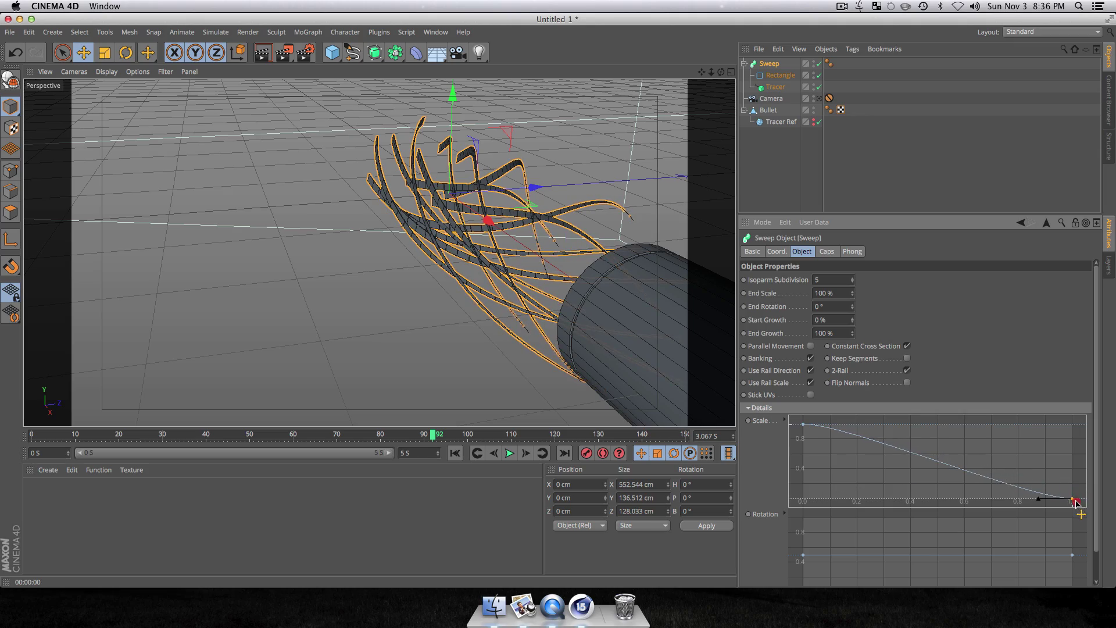
pyautogui.moveTo(391, 266); pyautogui.dragTo(607, 289)
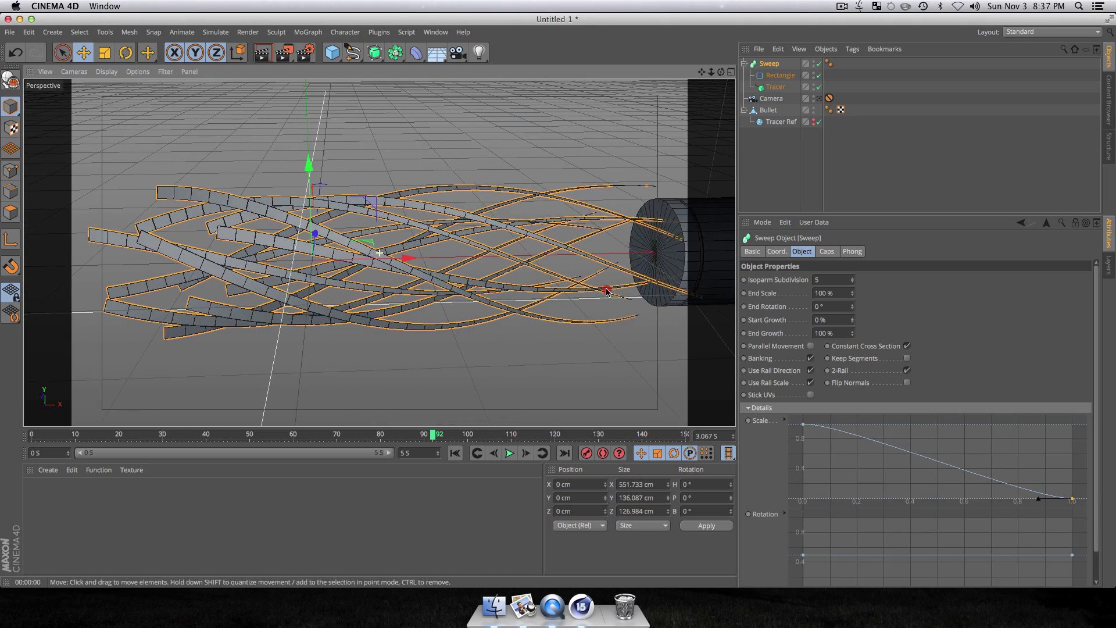
pyautogui.click(1073, 500)
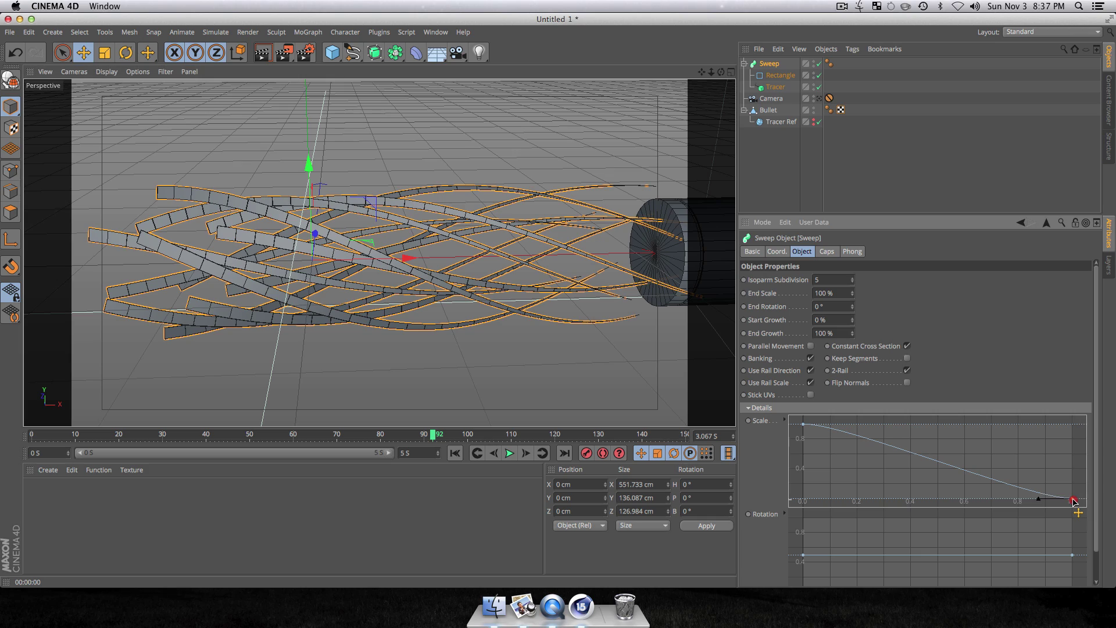
pyautogui.moveTo(1073, 499)
pyautogui.mouseDown()
pyautogui.moveTo(1073, 424)
pyautogui.moveTo(1075, 507)
pyautogui.mouseUp()
# - Twist the ribbons with the Sweep's Rotation curve: raise its start point to about 0.8, lower its end point to near 0, and deselect the Sweep
pyautogui.scroll(-2, 989, 512)
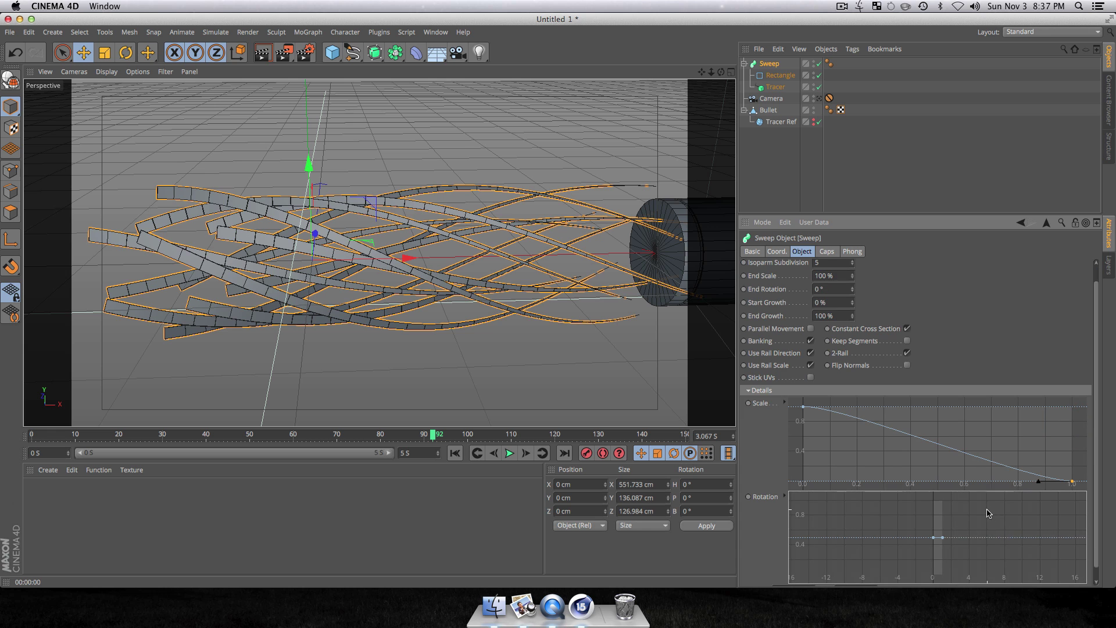
pyautogui.scroll(5, 936, 541)
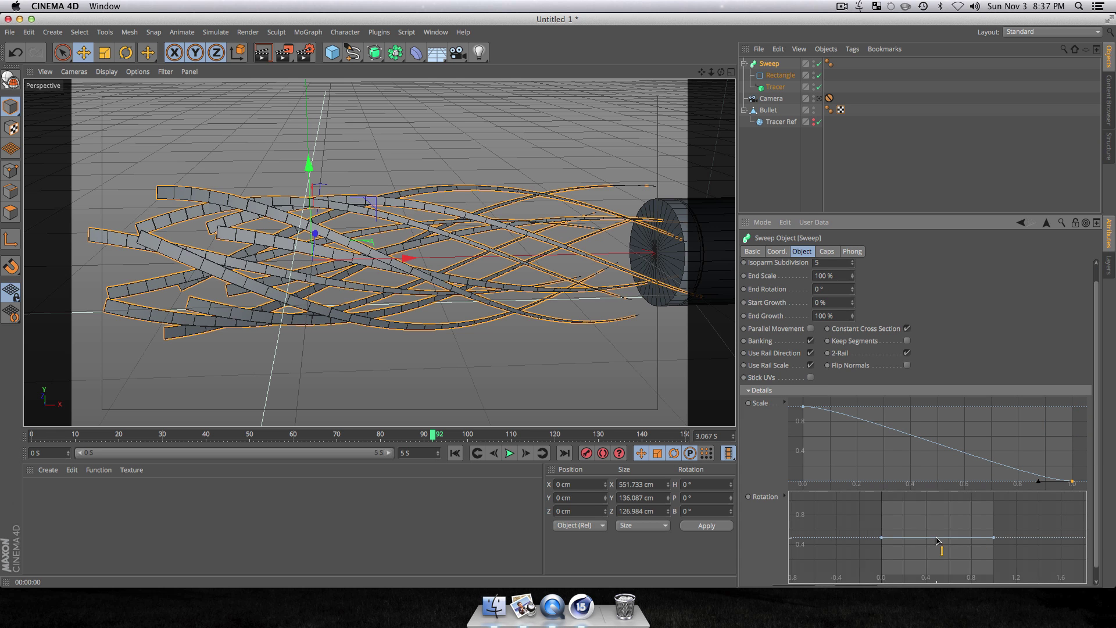
pyautogui.moveTo(862, 538); pyautogui.dragTo(885, 523)
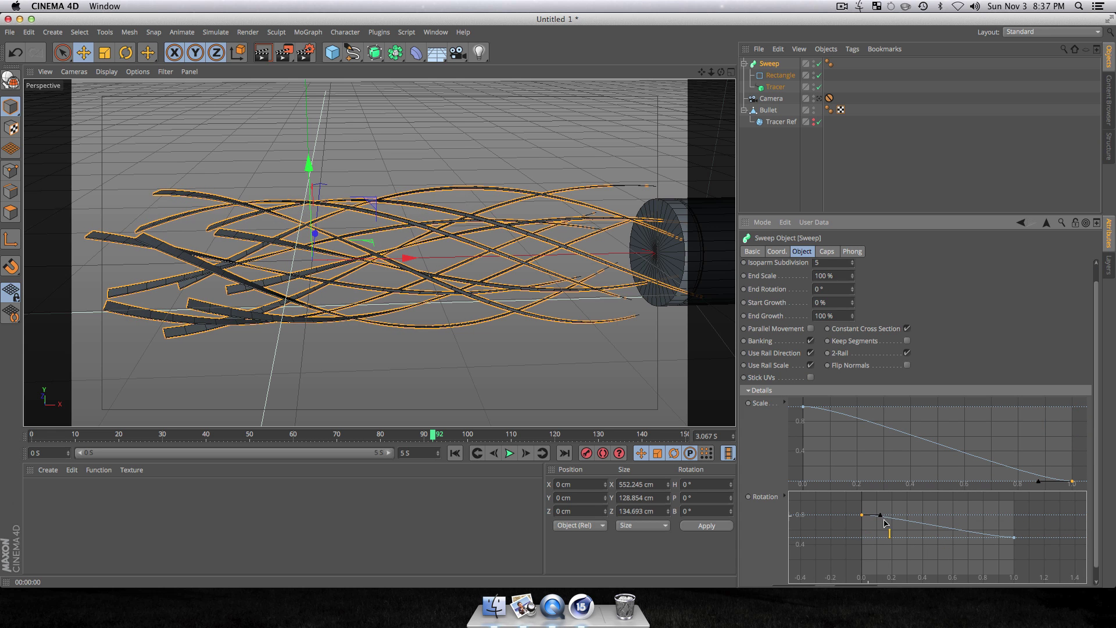
pyautogui.moveTo(1015, 538); pyautogui.dragTo(1015, 572)
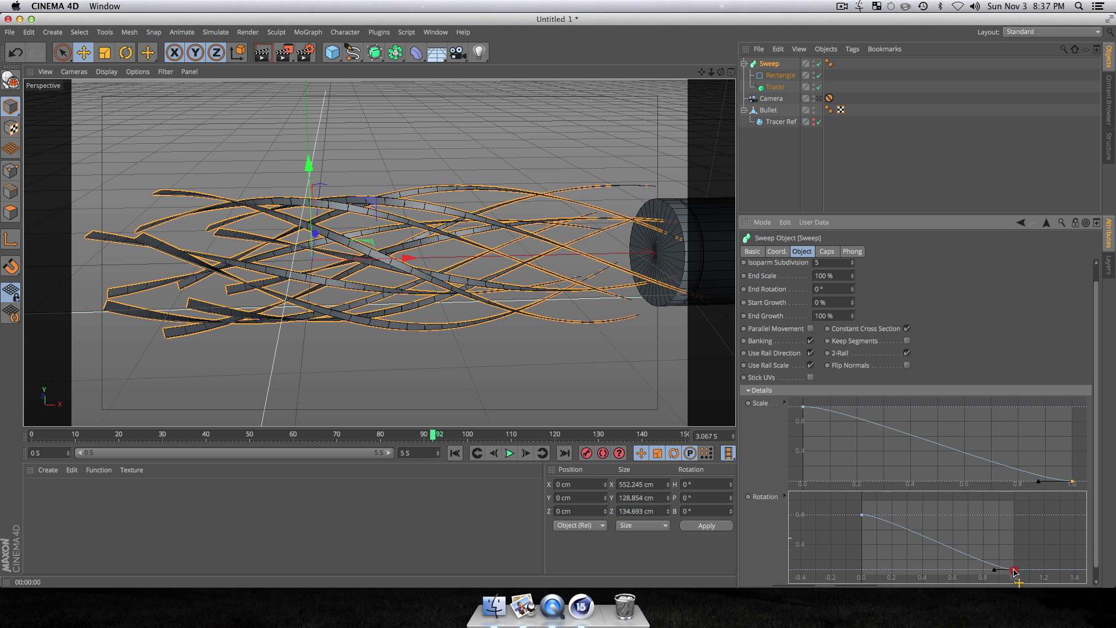
pyautogui.click(782, 150)
# - Return to the scene camera's view and play the animation from the start until the bullet has left the frame
pyautogui.click(819, 99)
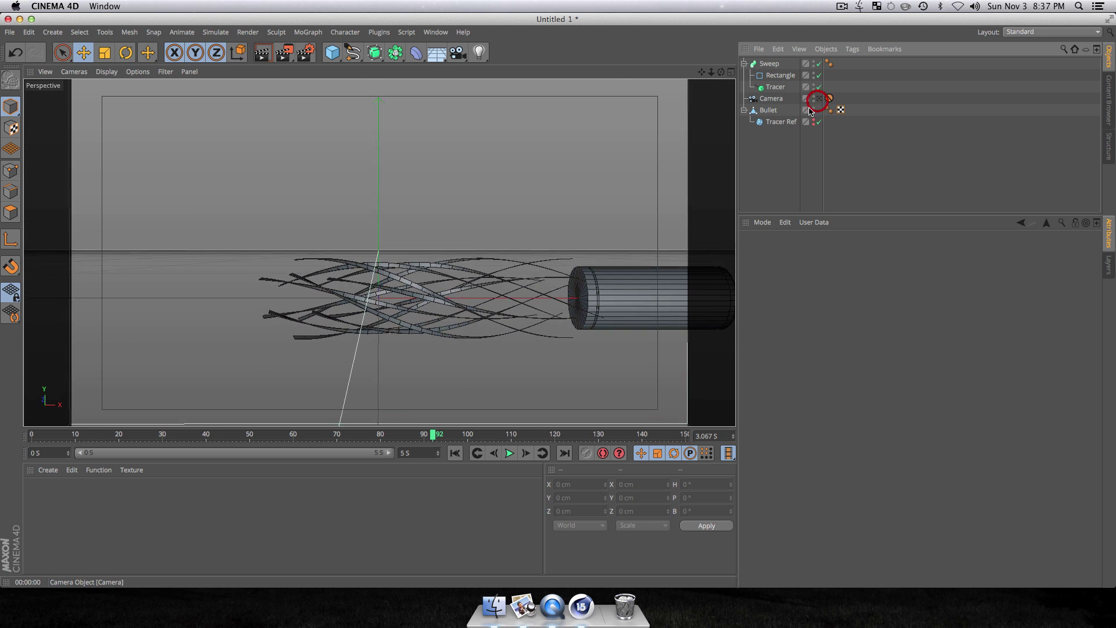
pyautogui.click(456, 453)
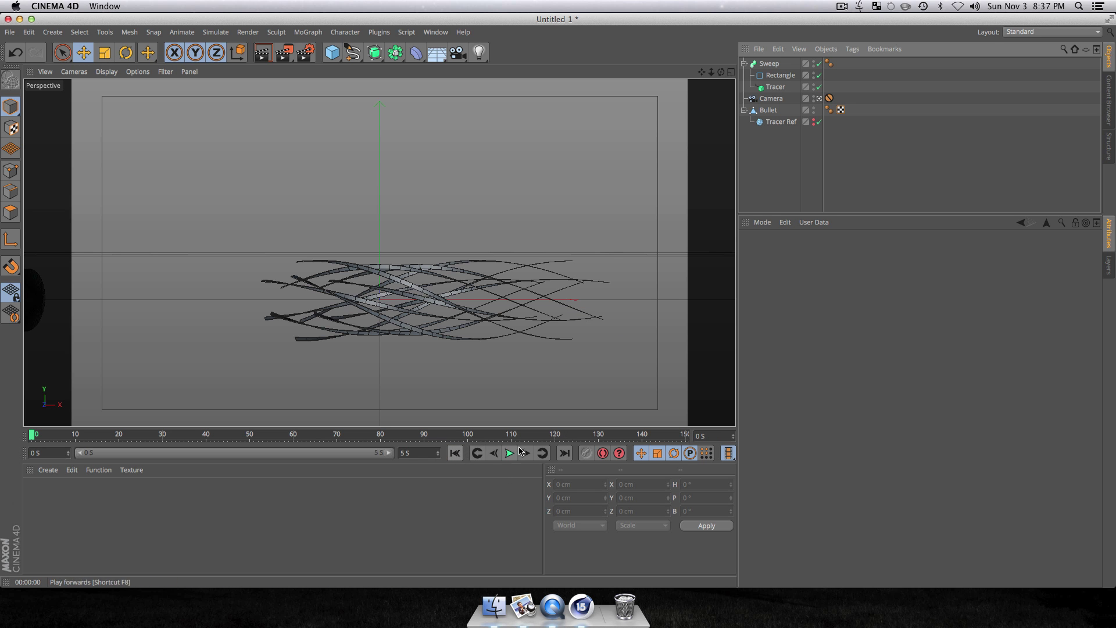
pyautogui.click(508, 453)
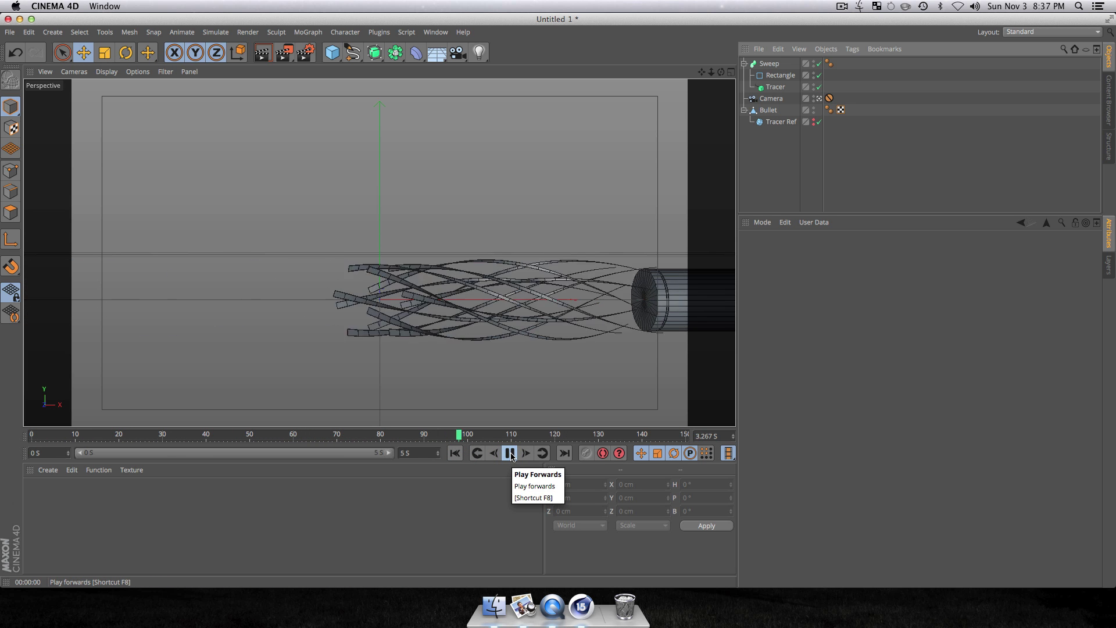
pyautogui.click(509, 454)
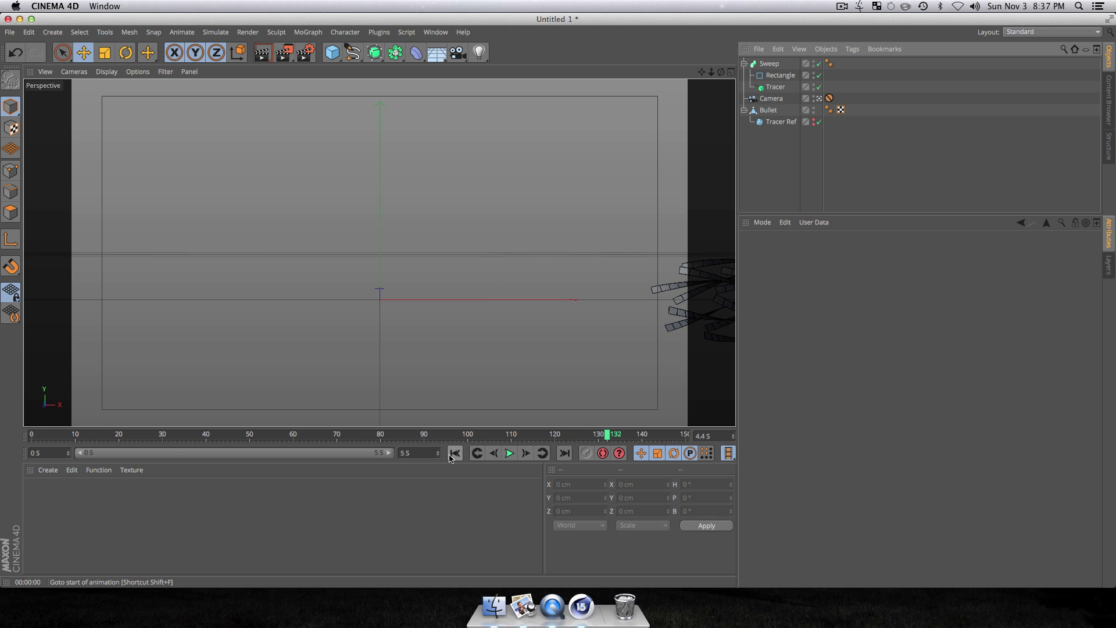
# - Replay the animation from the start, render a viewport preview with the bullet in mid-frame, and resume playback
pyautogui.click(454, 453)
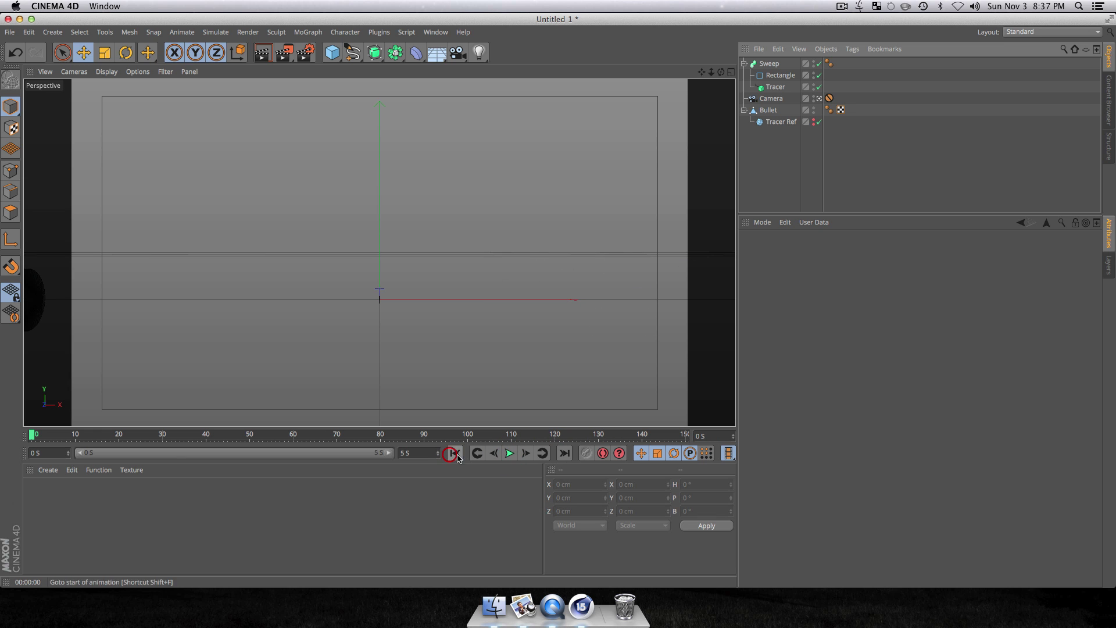
pyautogui.click(509, 453)
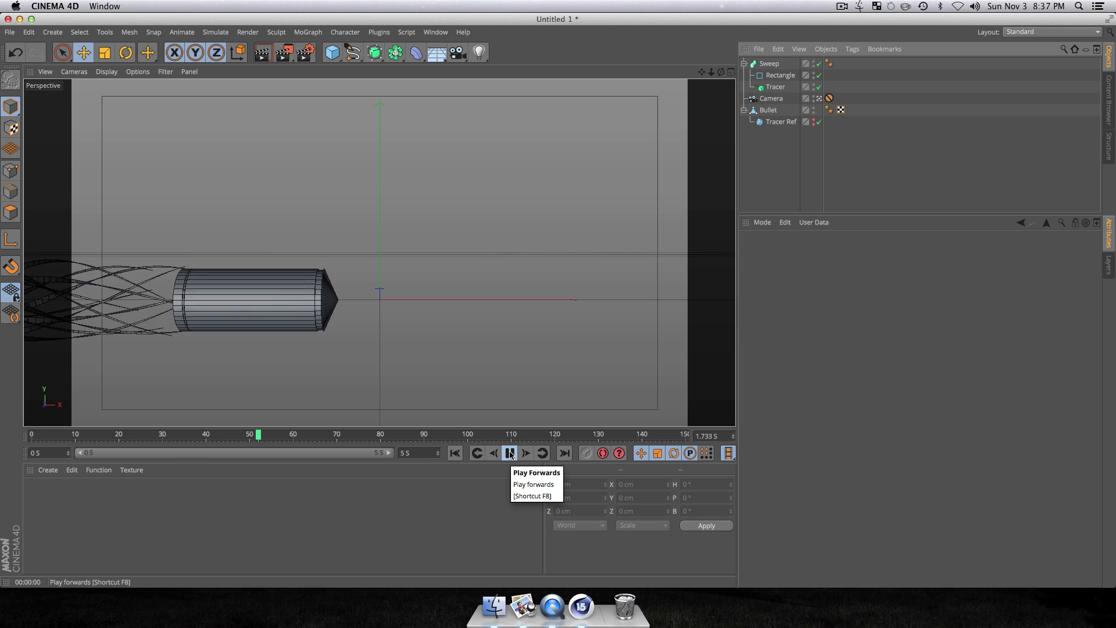
pyautogui.press('super+r')
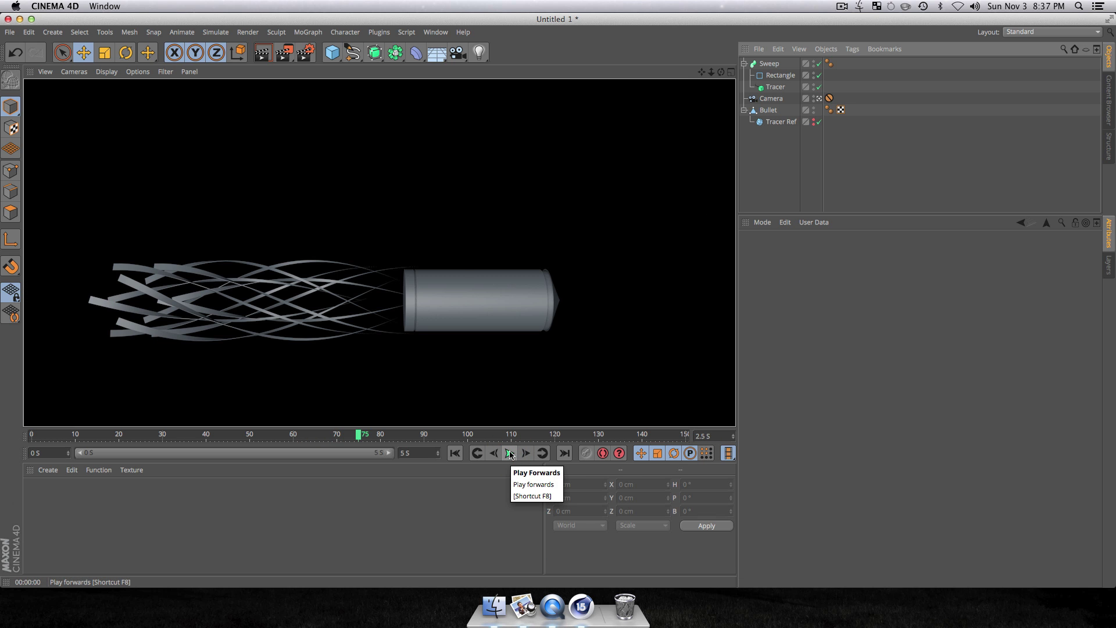
pyautogui.click(510, 453)
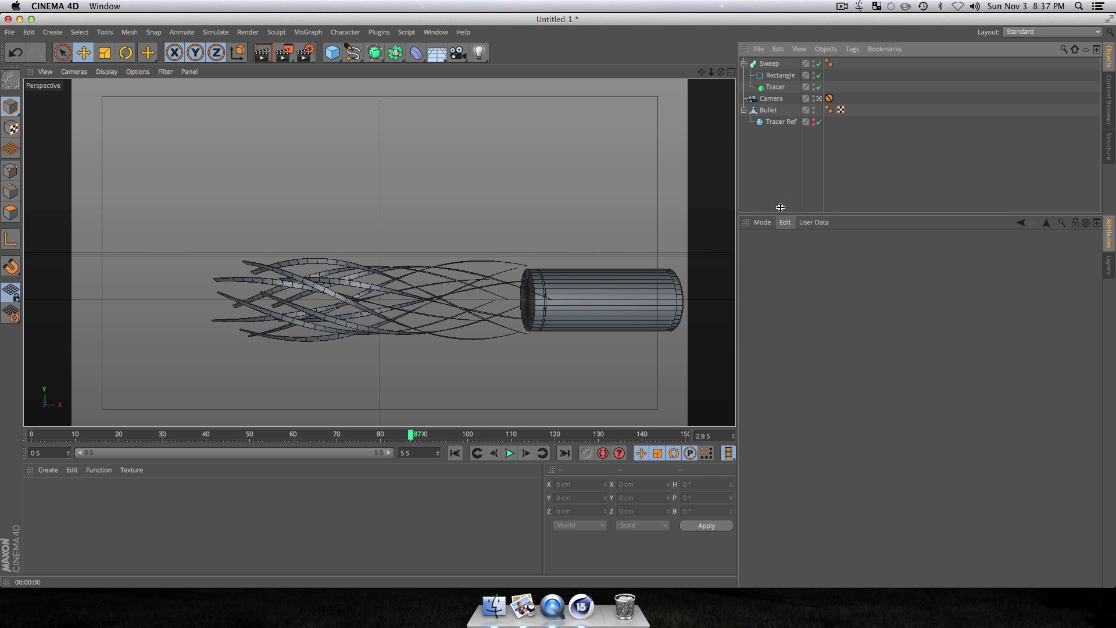
# - Rewind and replay the bullet's flight, pausing with the bullet and its whole trail inside the frame
pyautogui.click(463, 455)
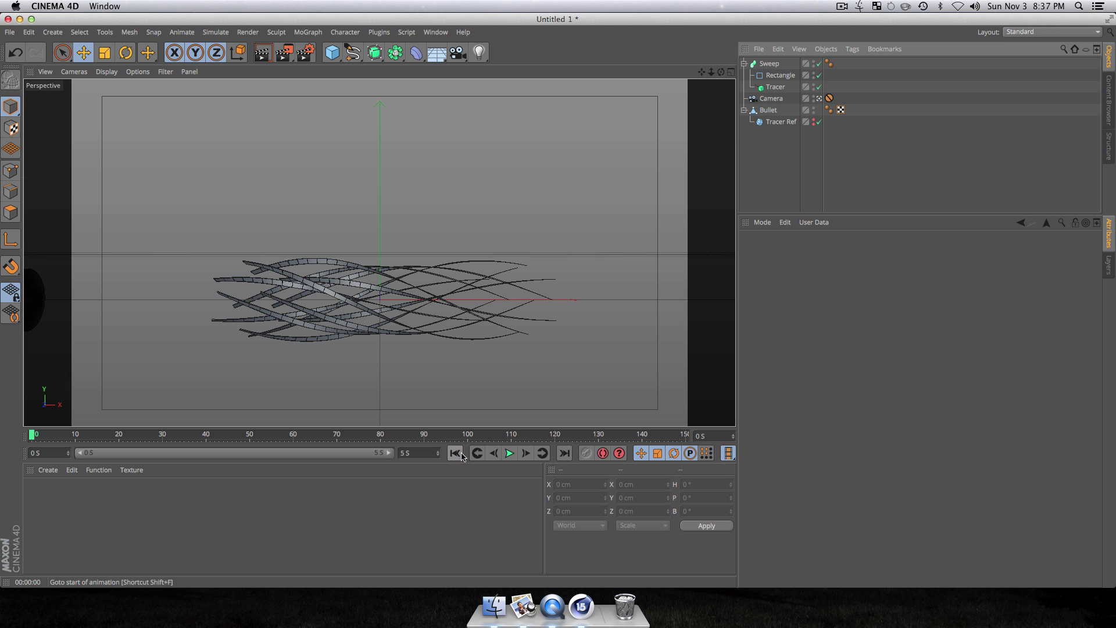
pyautogui.click(516, 457)
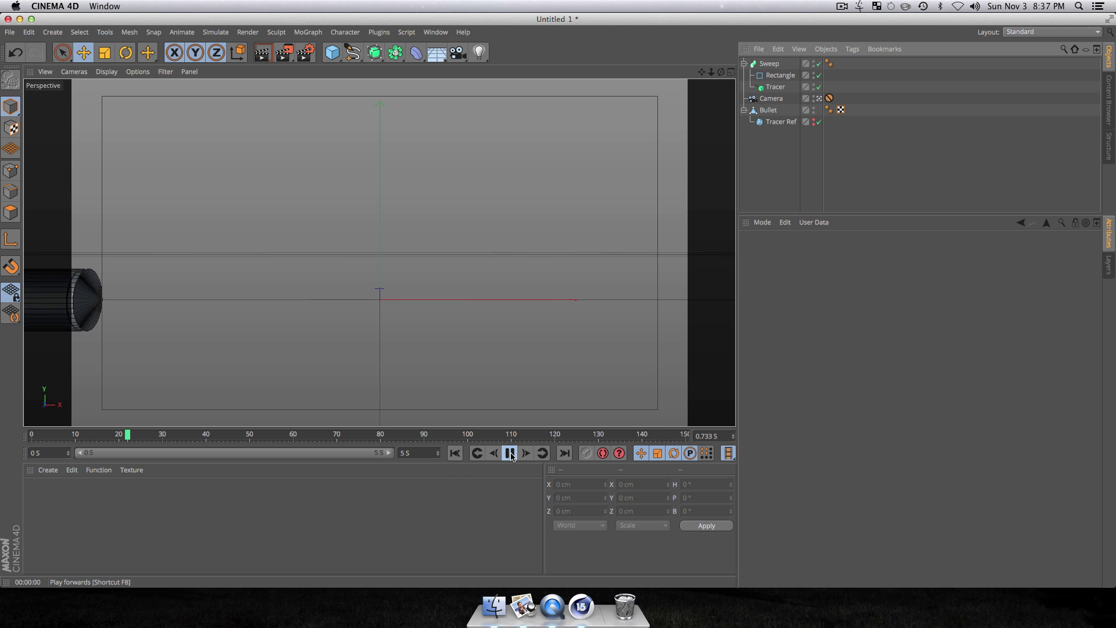
pyautogui.click(513, 454)
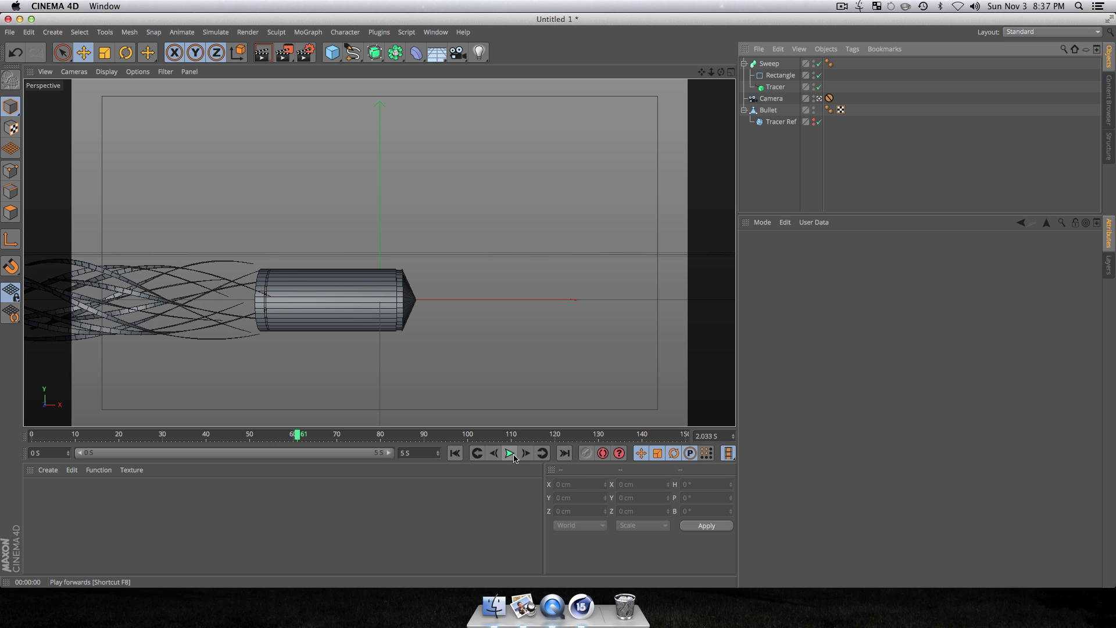
pyautogui.click(510, 453)
pyautogui.click(510, 453)
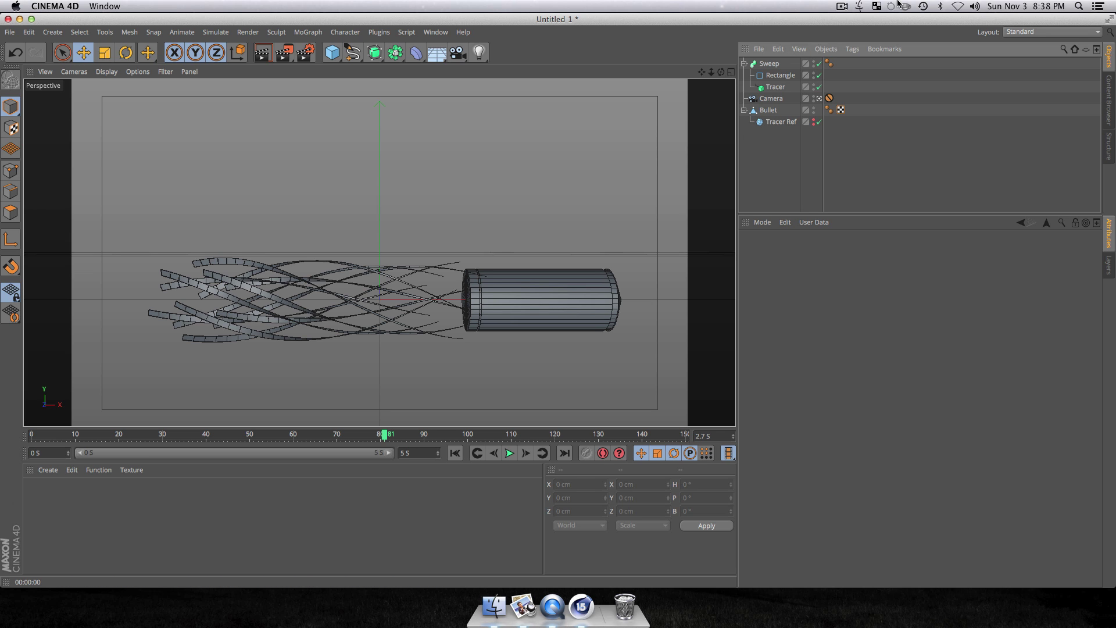
pyautogui.click(844, 8)
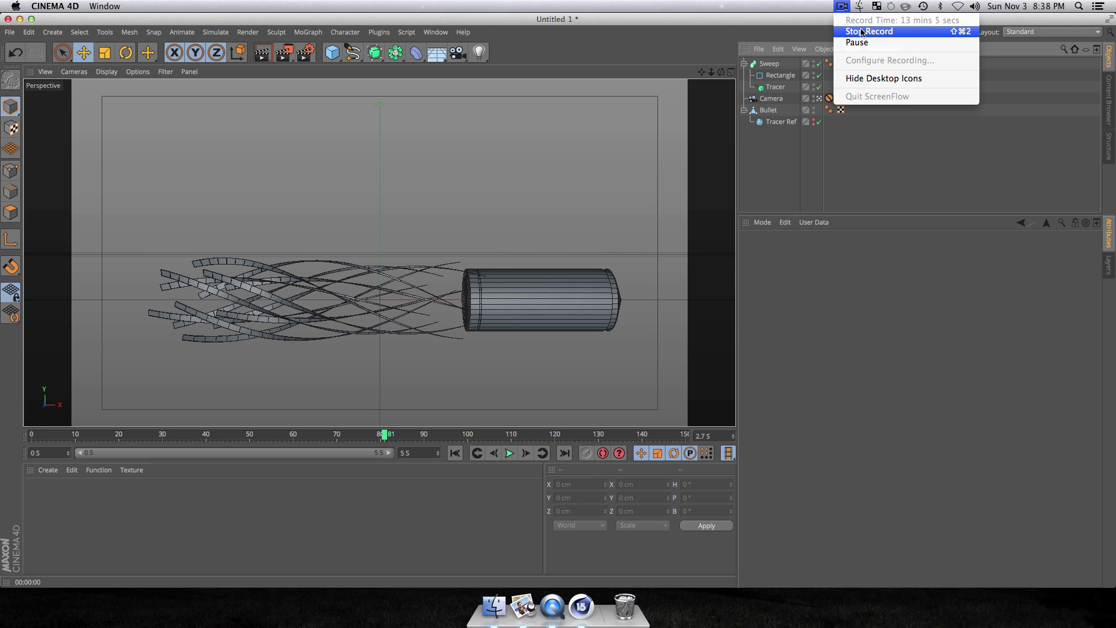